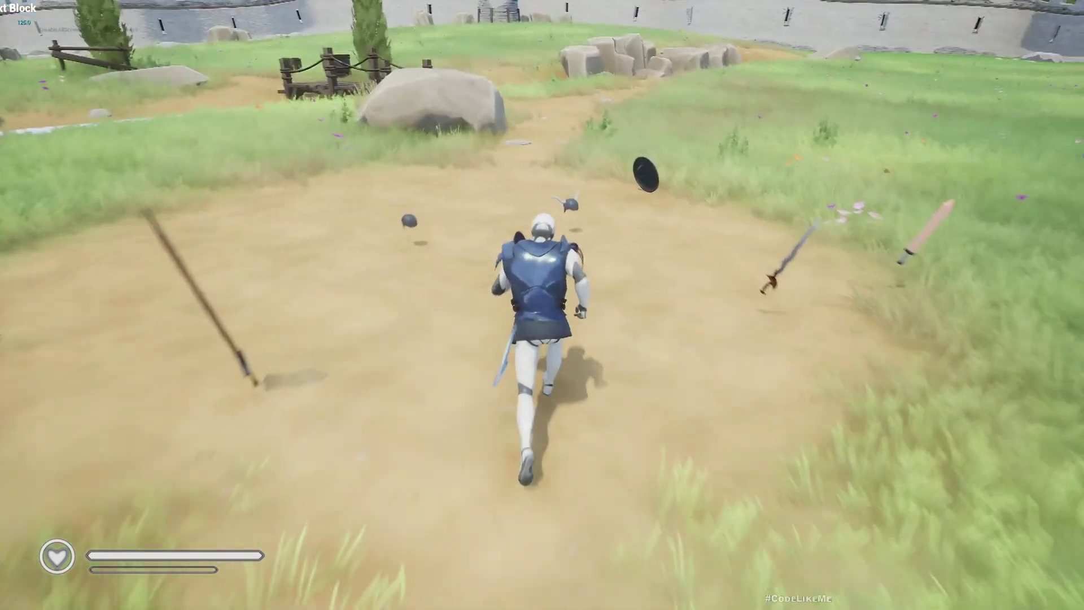
- Run the knight around the field, picking up the short swords and the curved sword
{"action": "key", "text": "e"}
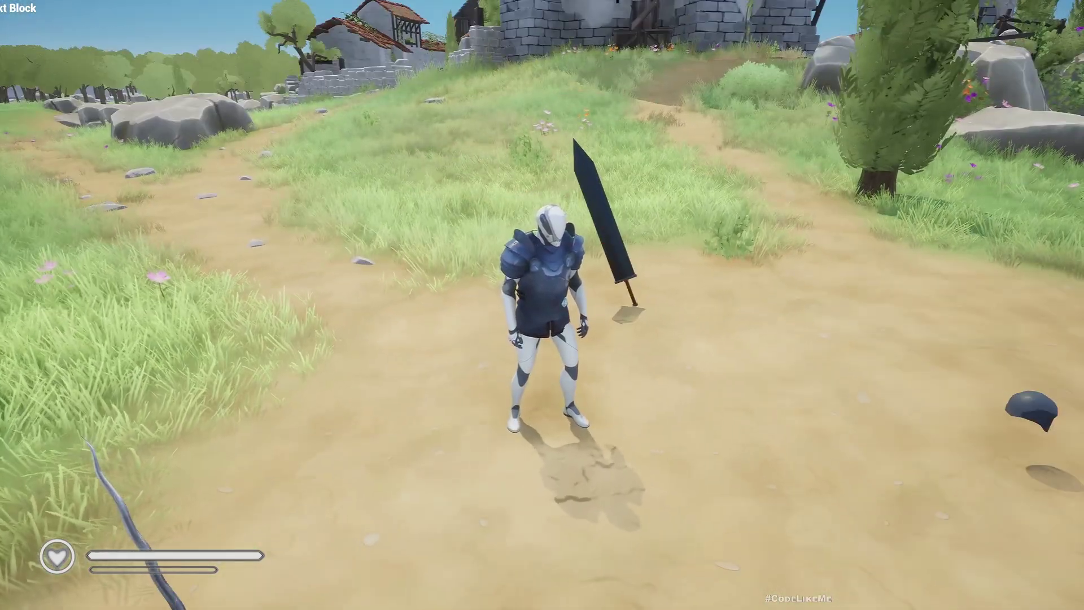
{"action": "key", "text": "s"}
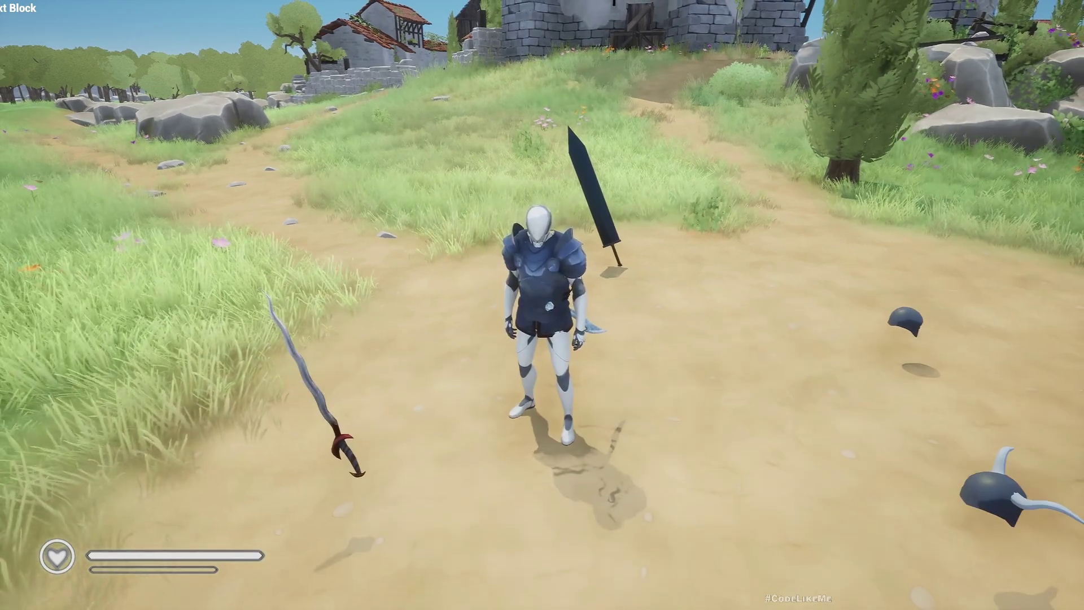
{"action": "key", "text": "a"}
{"action": "key", "text": "s"}
{"action": "key", "text": "a"}
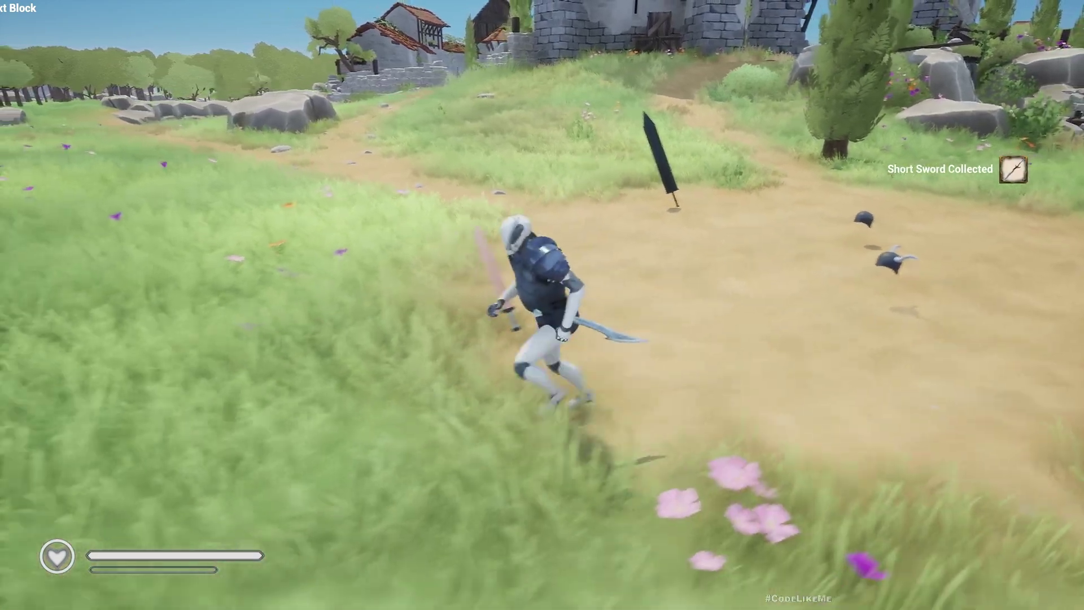
{"action": "key", "text": "w"}
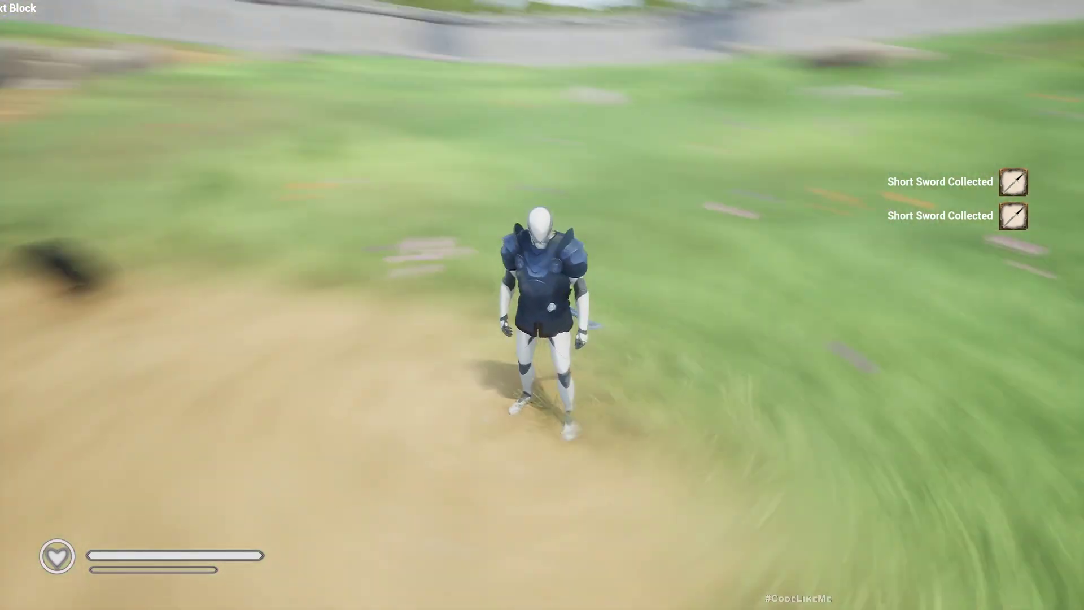
{"action": "key", "text": "w"}
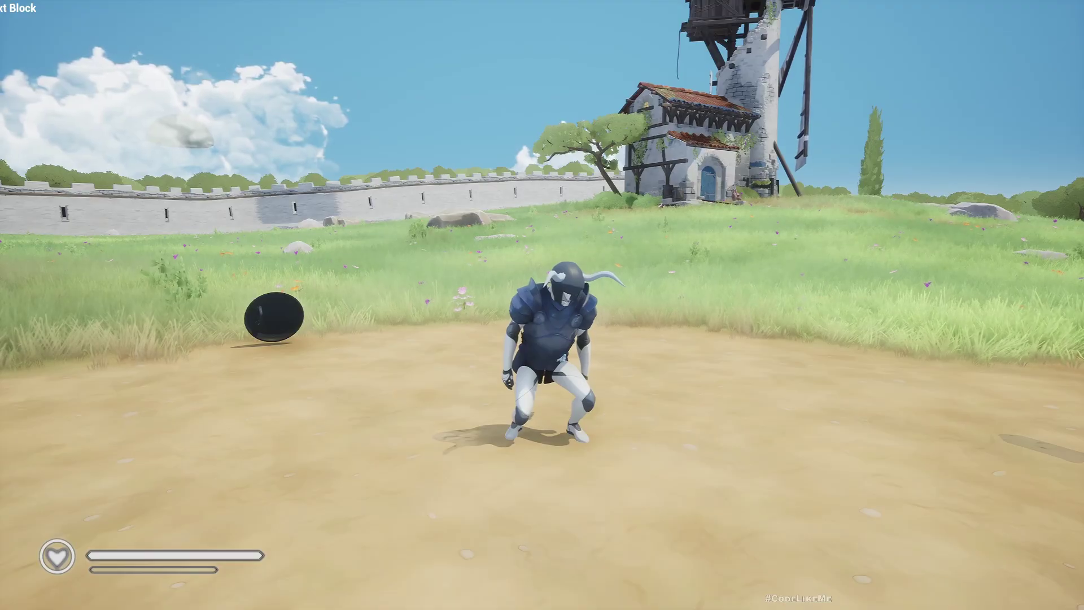
- Draw and sheathe the sword, grab the black great sword, then bring up the equipment screen
{"action": "left_click", "coordinate": [542, 304]}
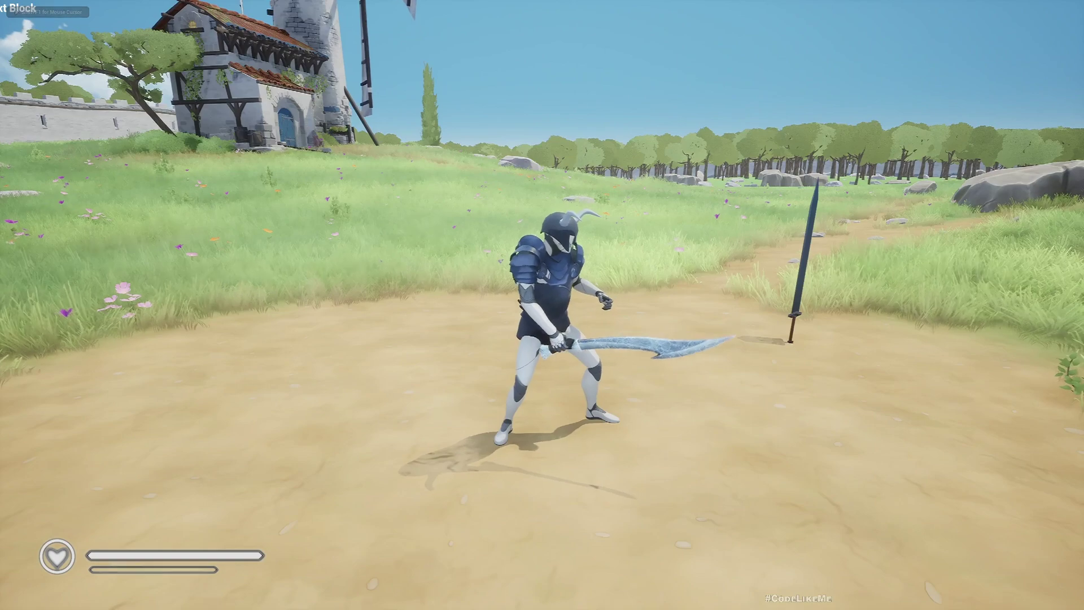
{"action": "key", "text": "e"}
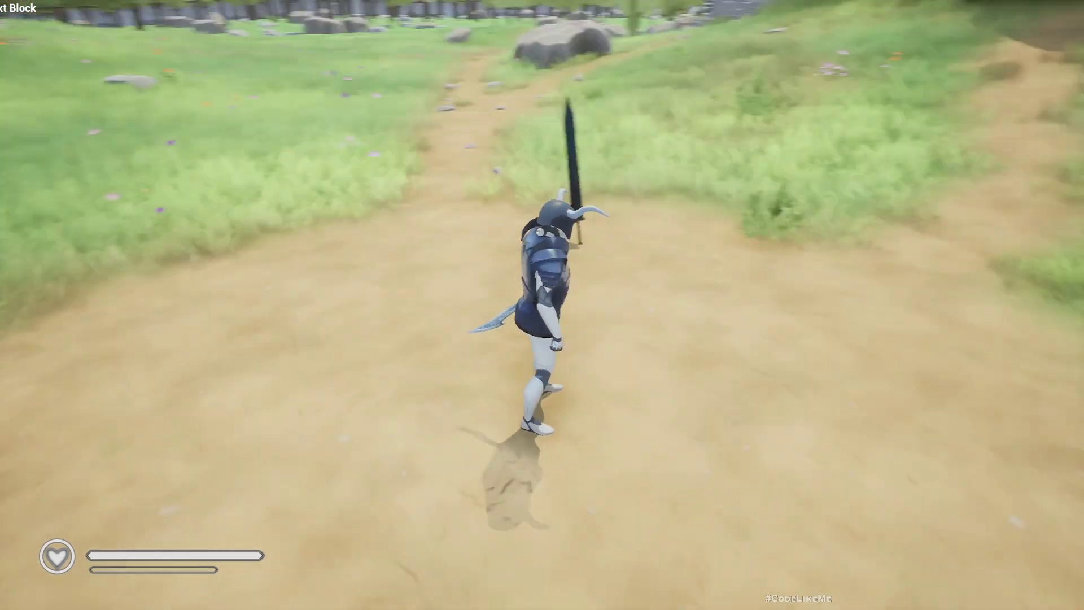
{"action": "key", "text": "w"}
{"action": "key", "text": "w"}
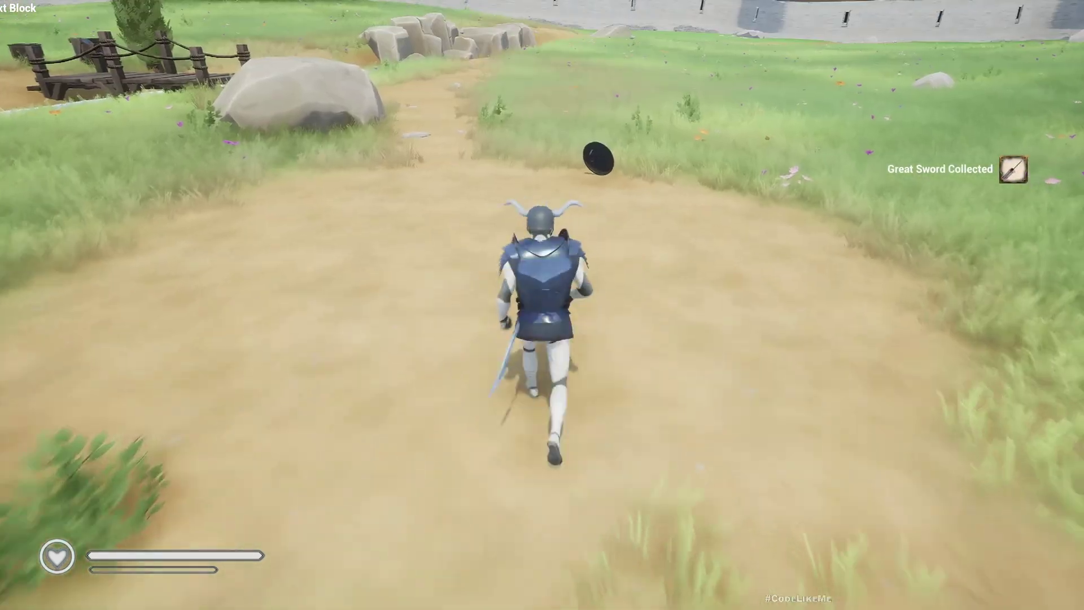
{"action": "key", "text": "w"}
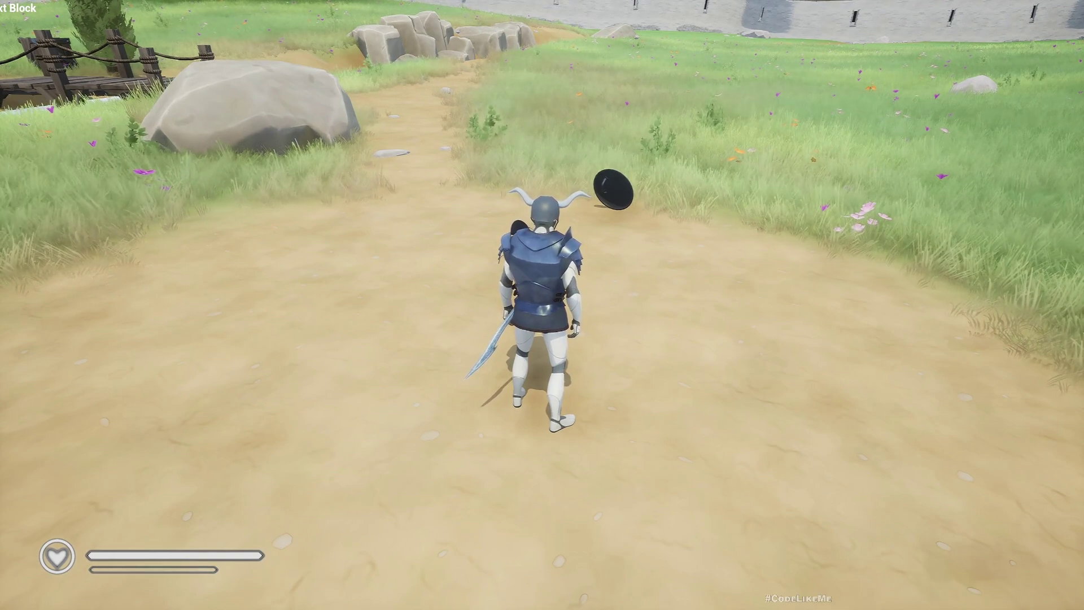
{"action": "key", "text": "i"}
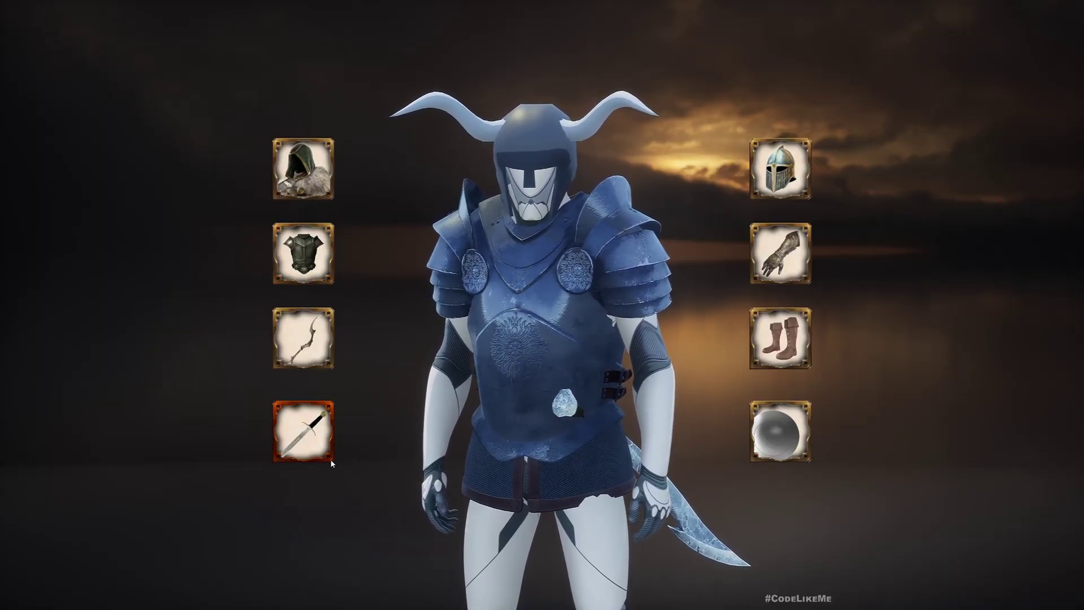
- Equip the curved wavy blade in the sword slot
{"action": "left_click", "coordinate": [304, 426]}
{"action": "left_click", "coordinate": [175, 173]}
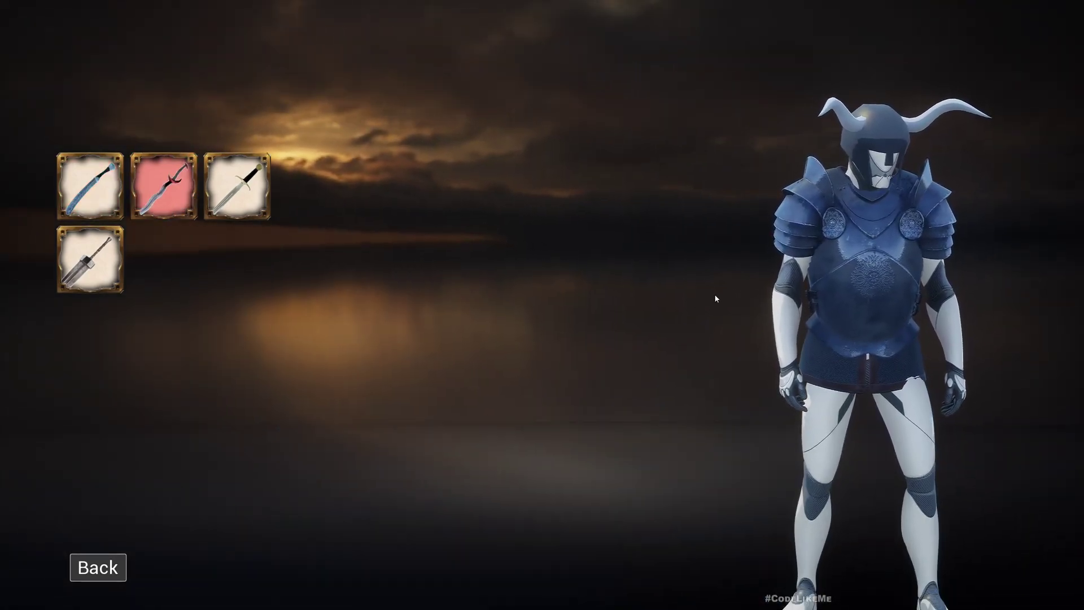
{"action": "left_click", "coordinate": [883, 202]}
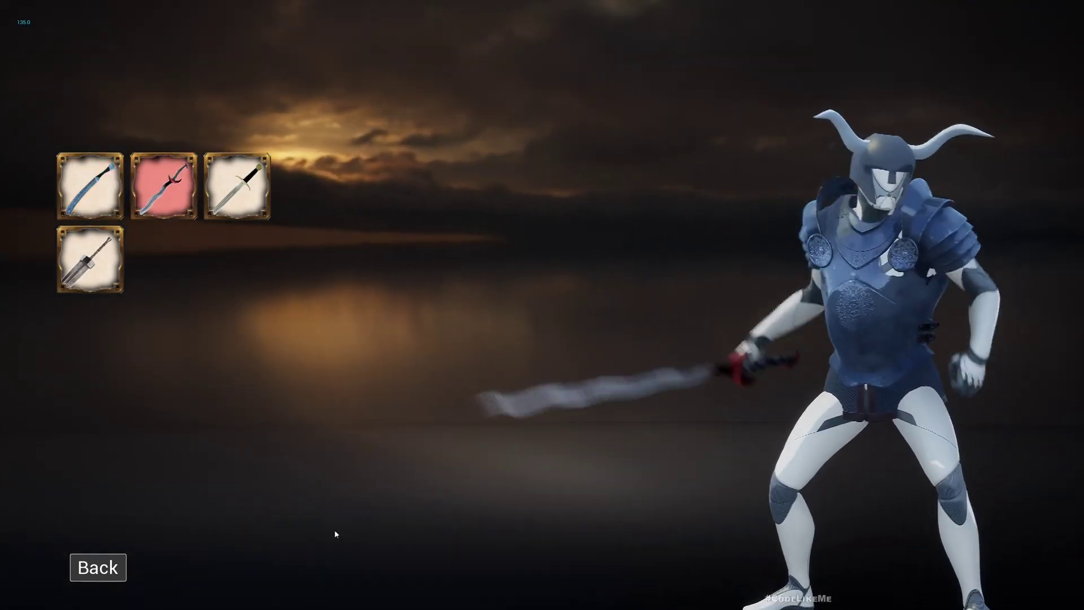
- Browse the helmet and shield choices, then return to the eight equipment slots
{"action": "left_click", "coordinate": [97, 580]}
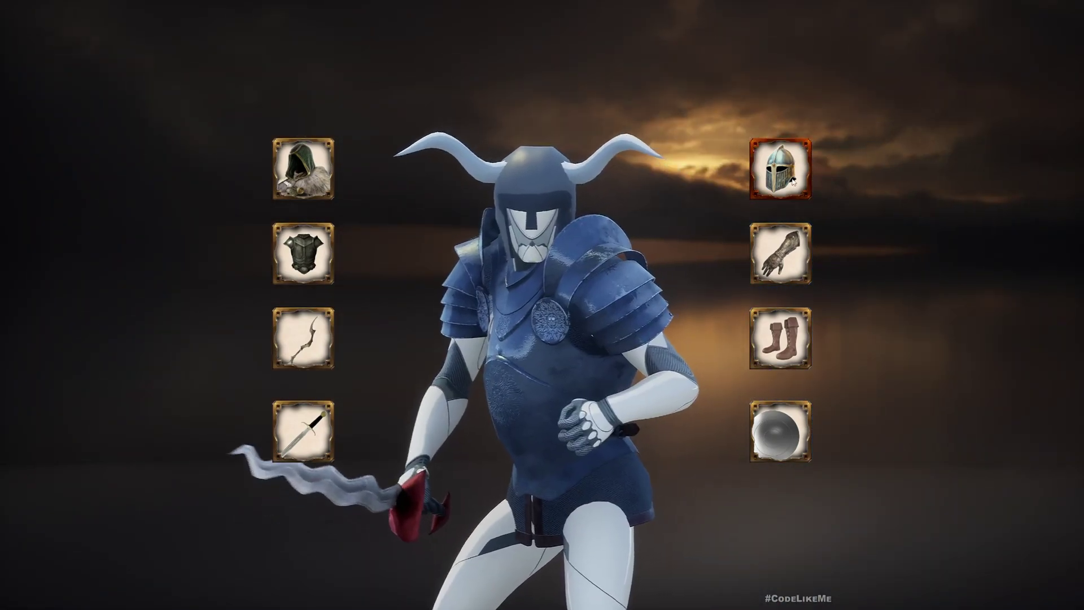
{"action": "left_click", "coordinate": [791, 177]}
{"action": "left_click", "coordinate": [80, 565]}
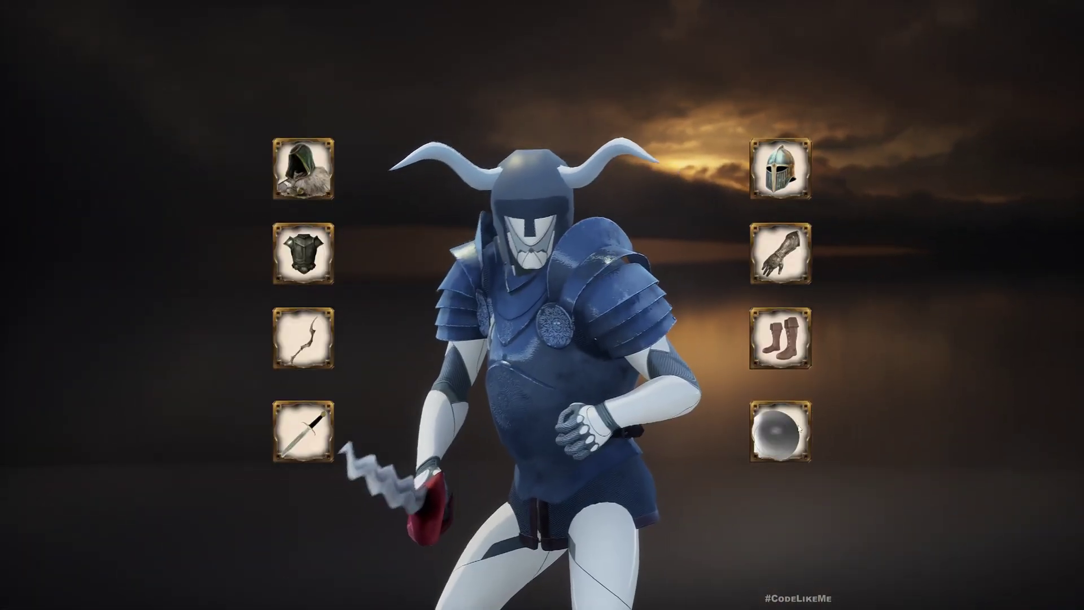
{"action": "left_click", "coordinate": [802, 435]}
{"action": "left_click", "coordinate": [84, 576]}
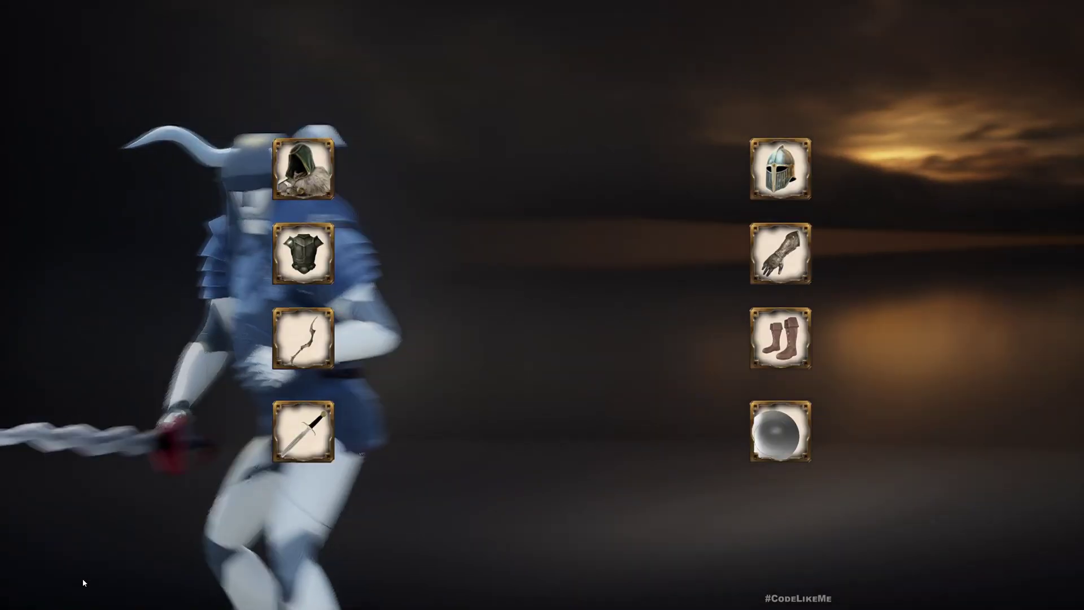
- Close the equipment screen, reopen it once, and close it again to resume play
{"action": "key", "text": "i"}
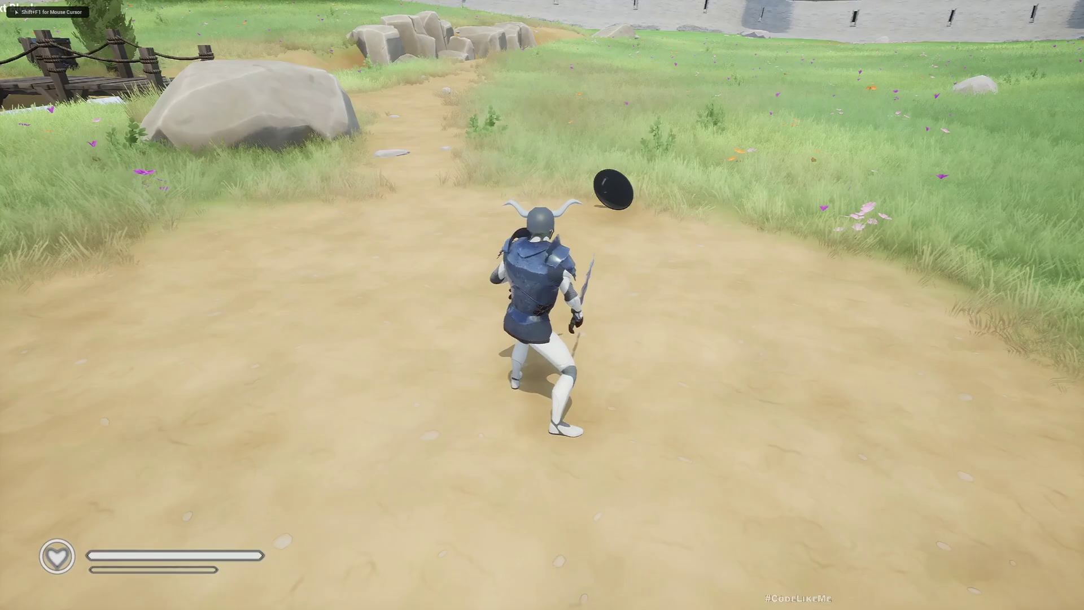
{"action": "key", "text": "i"}
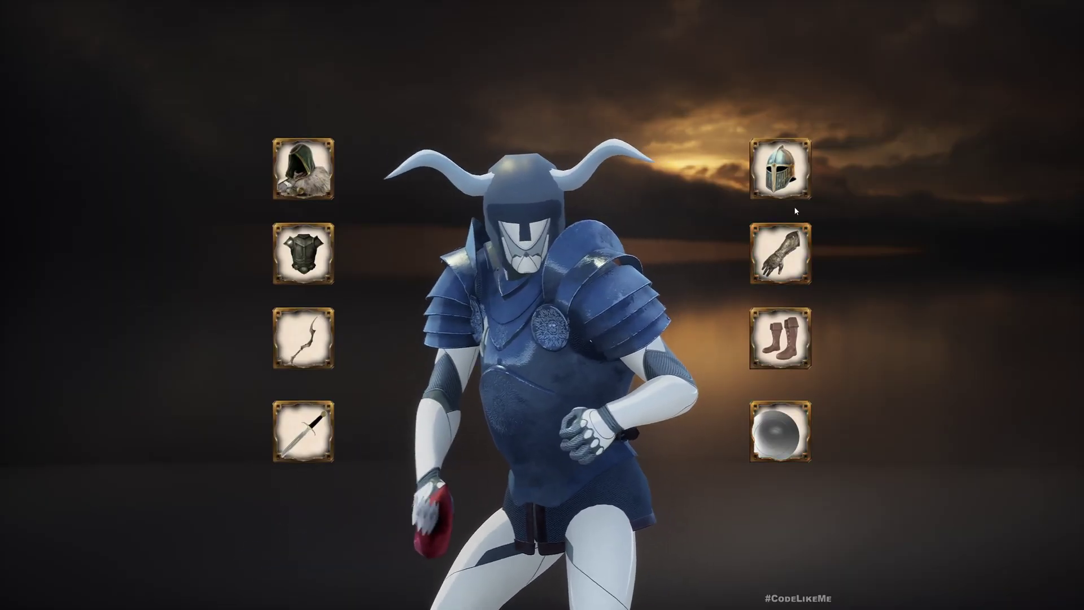
{"action": "key", "text": "i"}
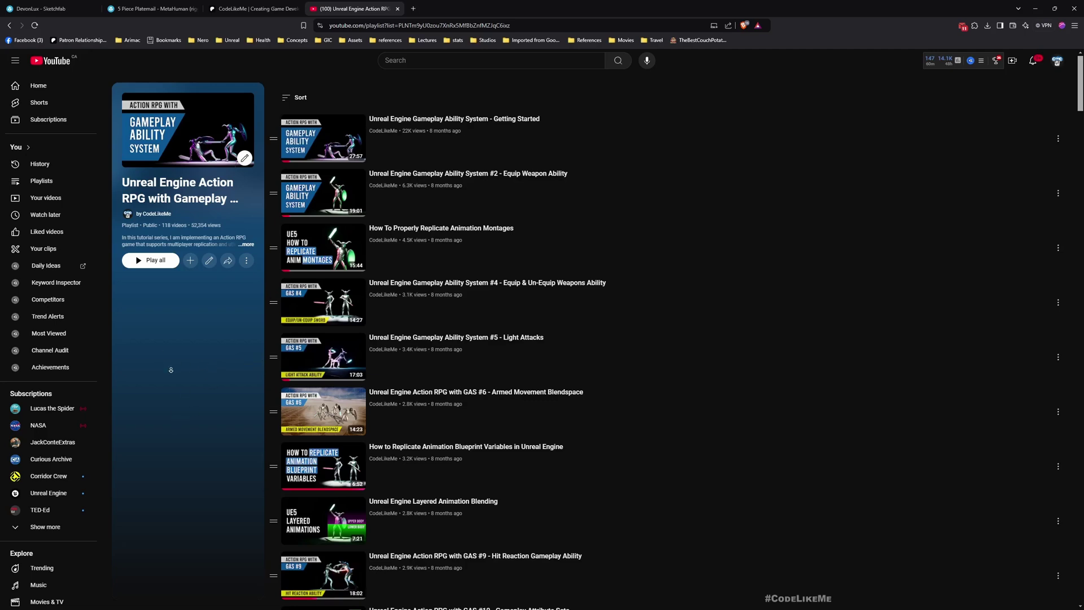
- Scroll the Action RPG playlist down to #112, Inventory System Multiplayer Replication
{"action": "scroll", "coordinate": [172, 370], "scroll_direction": "down", "scroll_amount": 5}
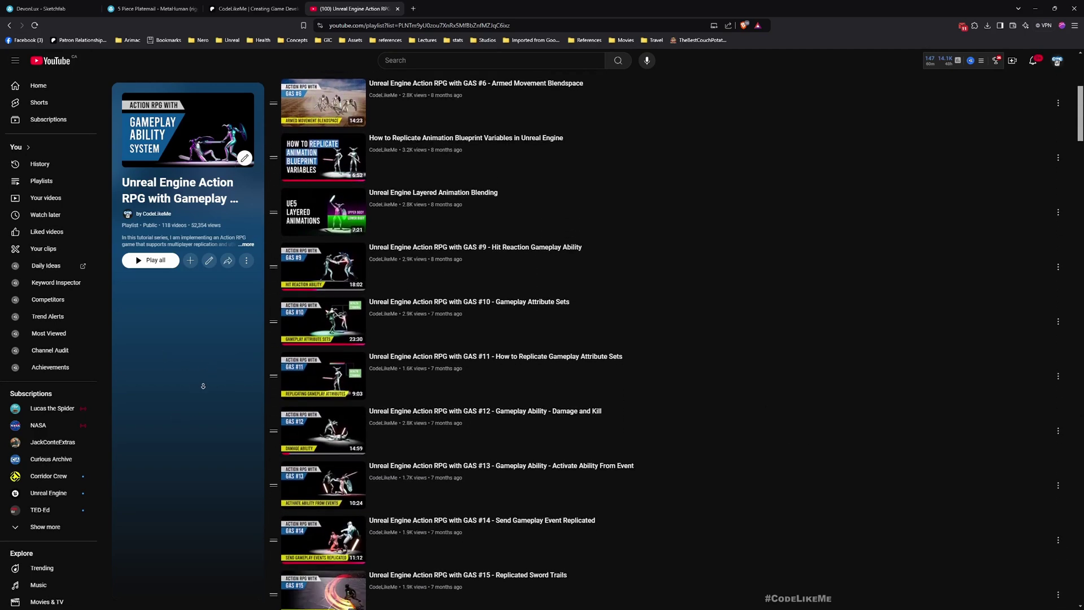
{"action": "scroll", "coordinate": [203, 386], "scroll_direction": "down", "scroll_amount": 8}
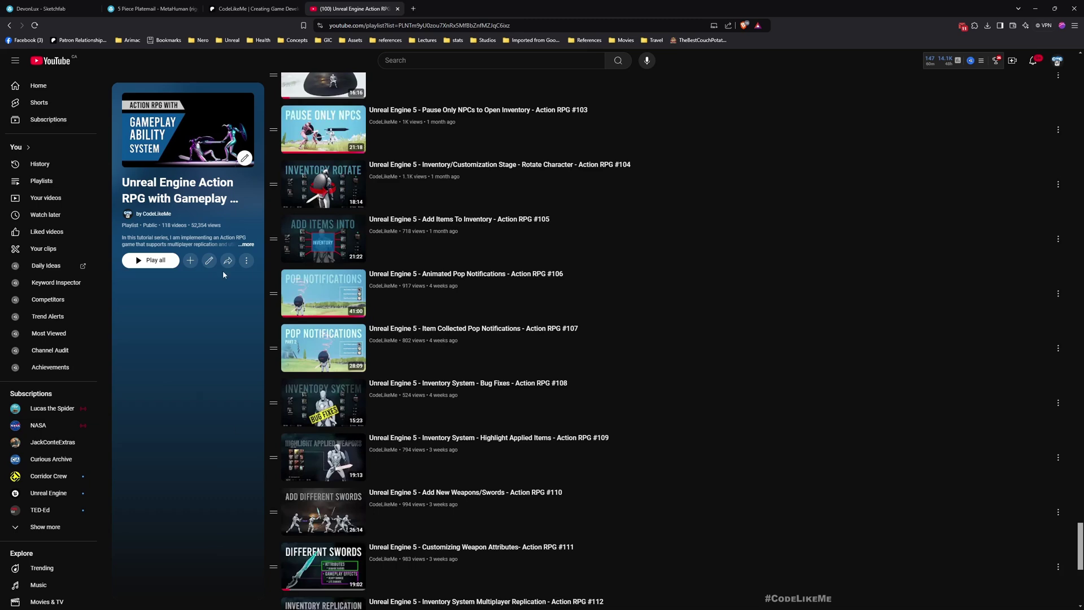
- Browse the CodeLikeMe Patreon recent posts, including the Helmet Variations & Benefits episodes
{"action": "left_click", "coordinate": [232, 5]}
{"action": "scroll", "coordinate": [333, 278], "scroll_direction": "down", "scroll_amount": 4}
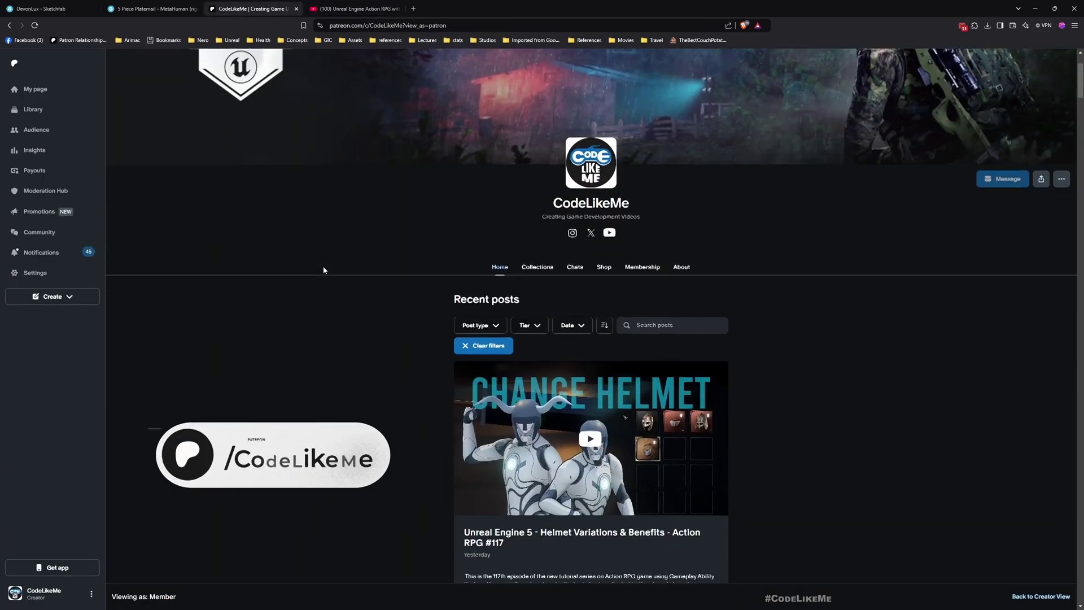
{"action": "scroll", "coordinate": [339, 280], "scroll_direction": "down", "scroll_amount": 5}
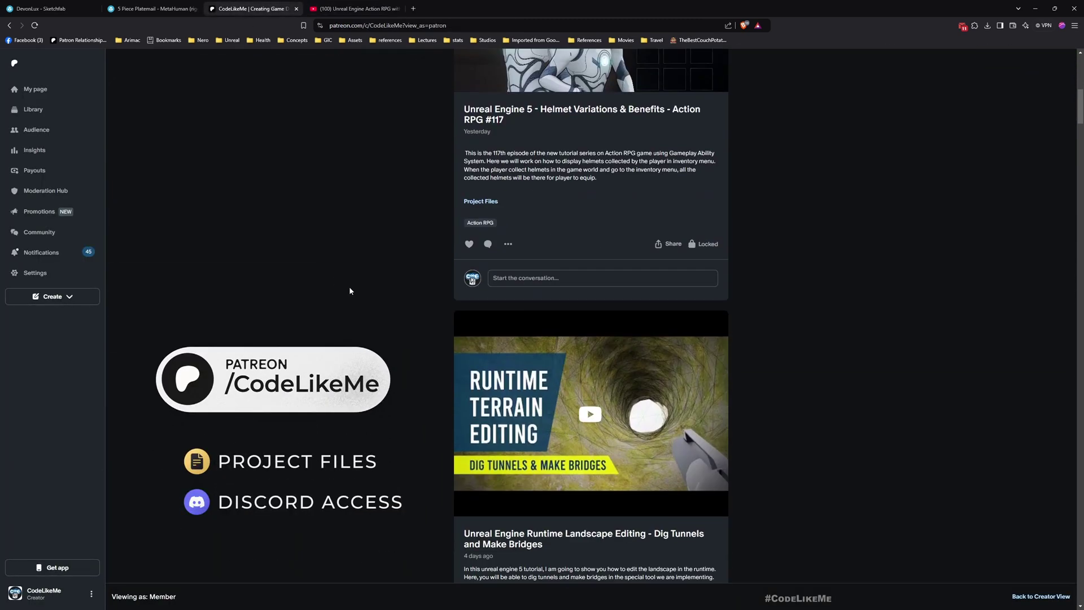
{"action": "scroll", "coordinate": [349, 290], "scroll_direction": "down", "scroll_amount": 2}
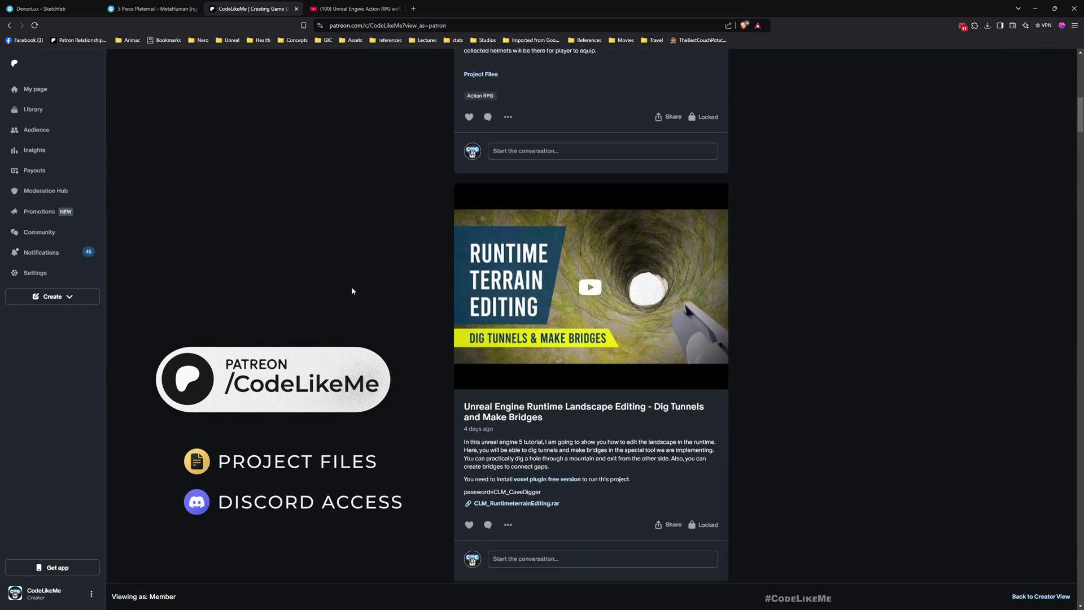
{"action": "left_click", "coordinate": [355, 9]}
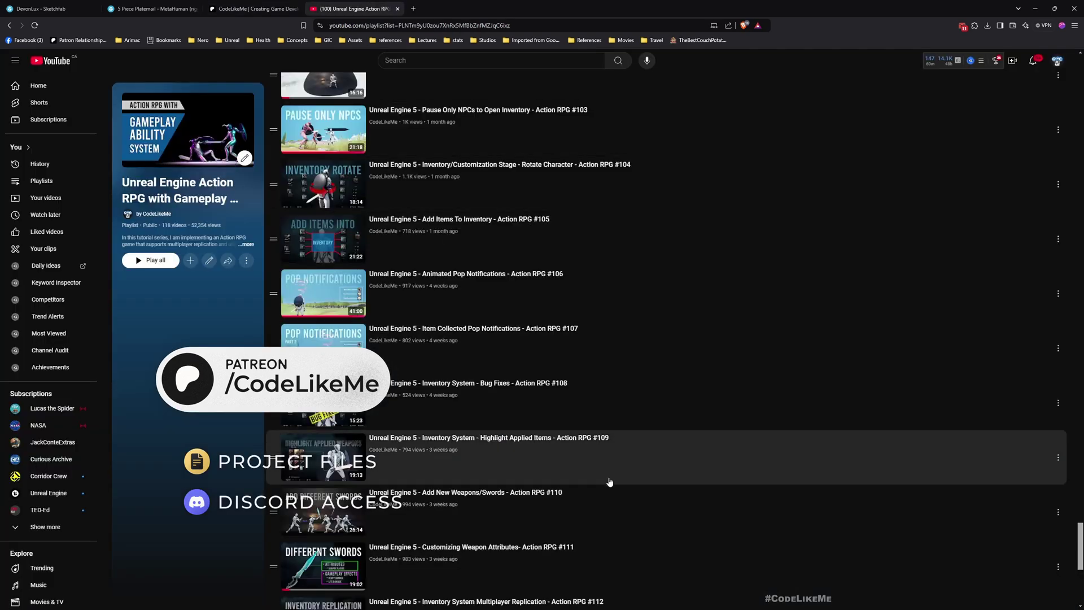
{"action": "left_click", "coordinate": [251, 8]}
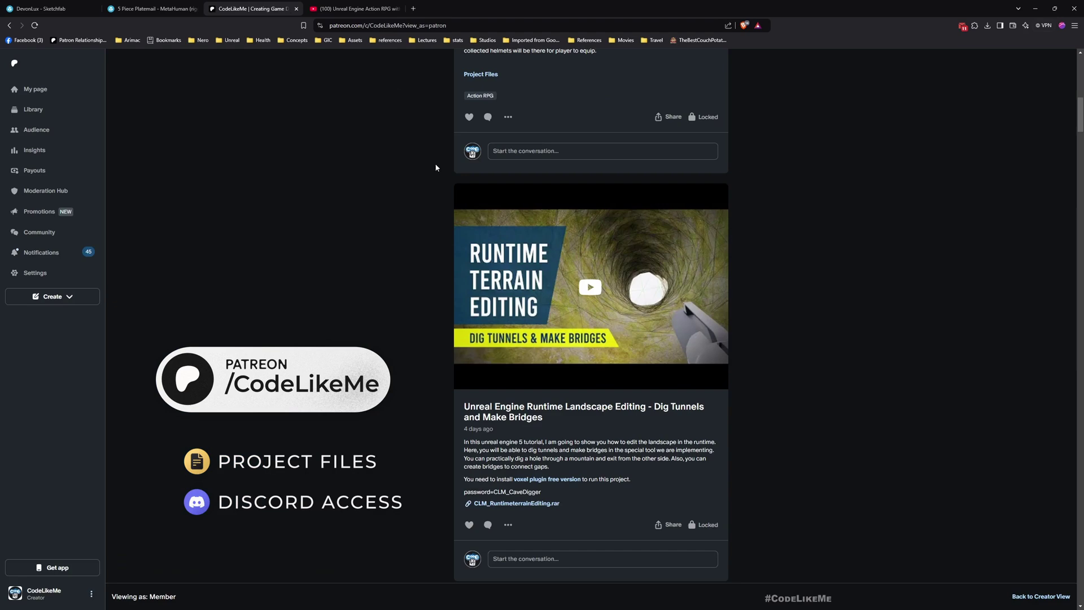
{"action": "scroll", "coordinate": [524, 299], "scroll_direction": "down", "scroll_amount": 4}
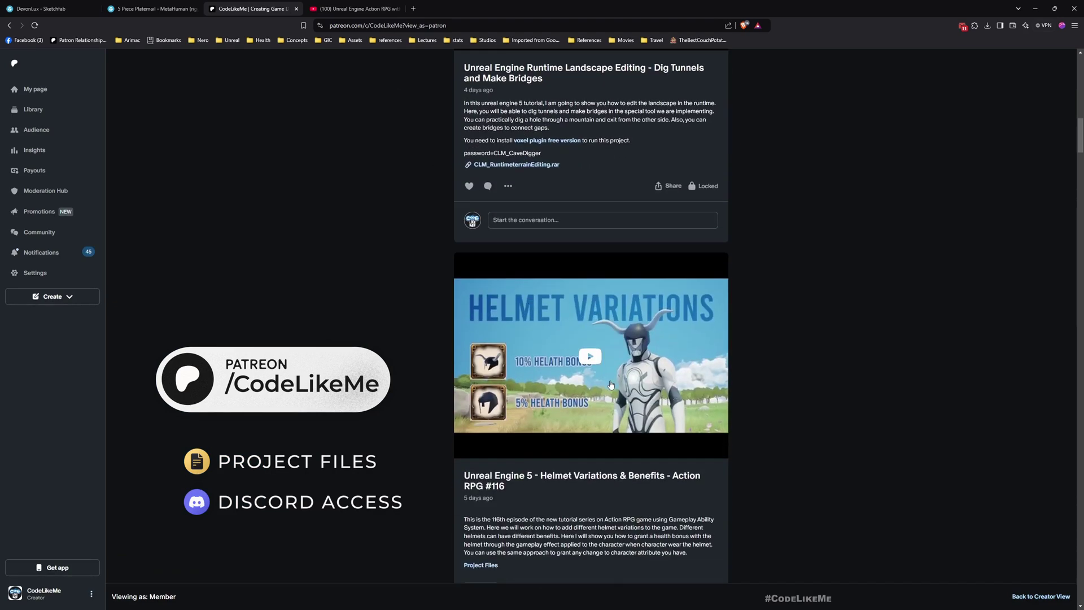
{"action": "scroll", "coordinate": [258, 248], "scroll_direction": "down", "scroll_amount": 3}
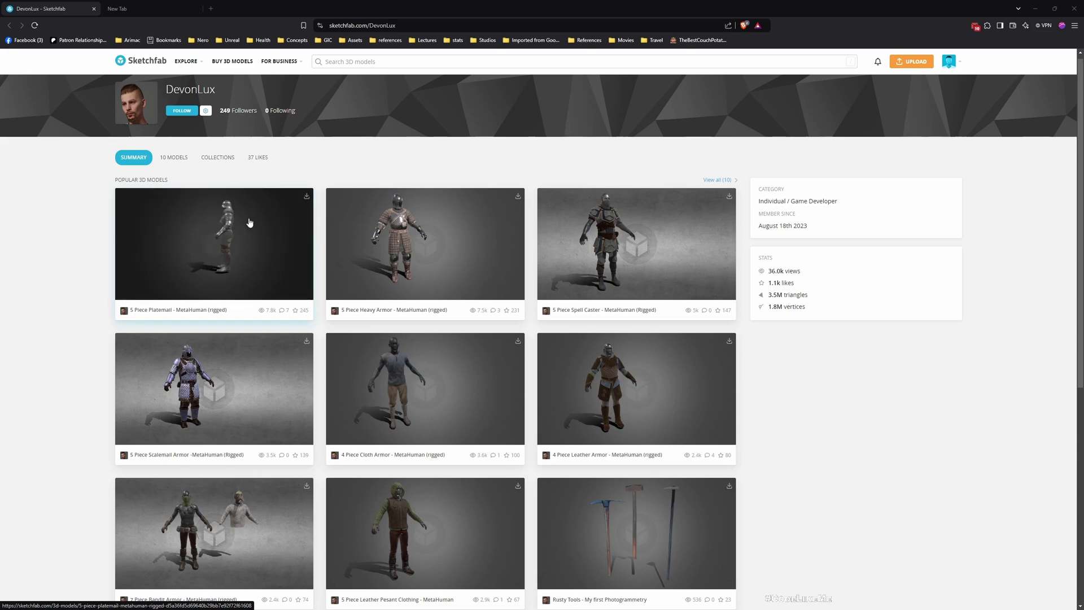
- Open the 5 Piece Platemail - MetaHuman (rigged) page in a new tab and orbit and zoom the armour model
{"action": "middle_click", "coordinate": [224, 232]}
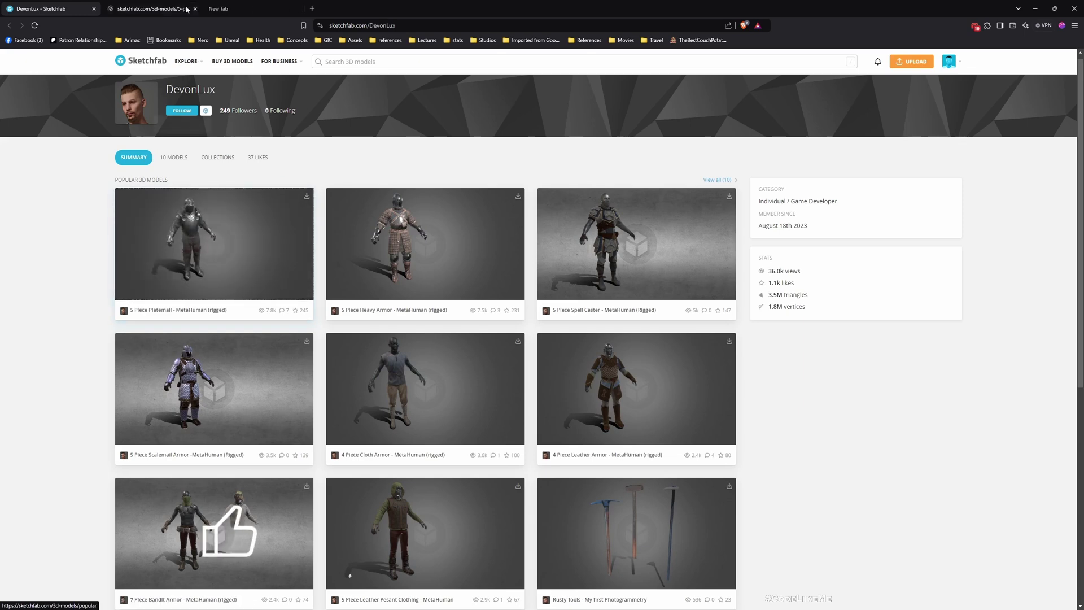
{"action": "left_click", "coordinate": [160, 6]}
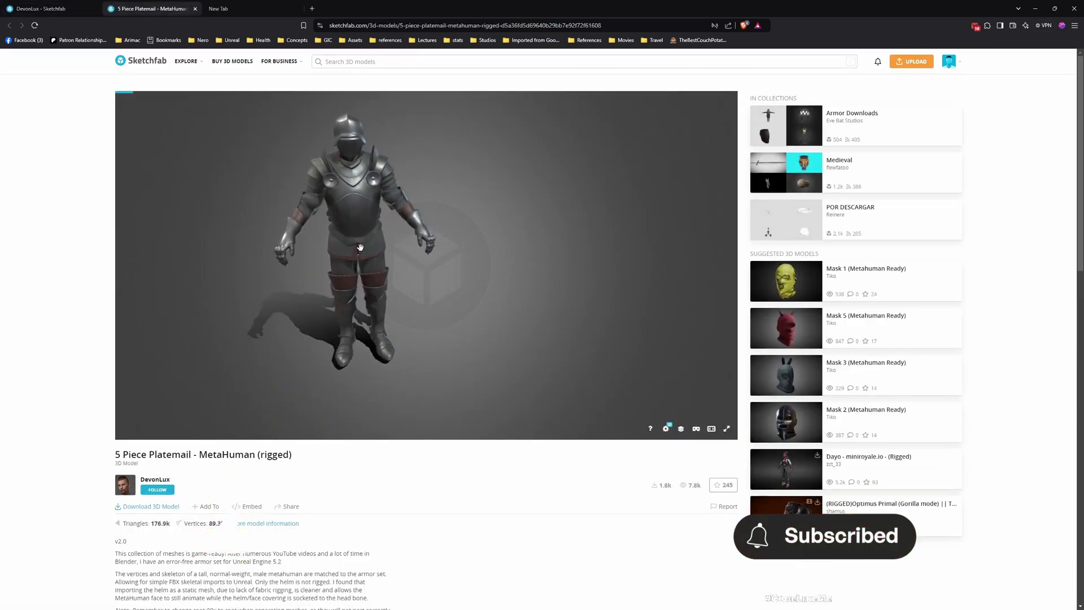
{"action": "mouse_move", "coordinate": [360, 247]}
{"action": "left_mouse_down"}
{"action": "mouse_move", "coordinate": [377, 242]}
{"action": "mouse_move", "coordinate": [346, 240]}
{"action": "left_mouse_up"}
{"action": "scroll", "coordinate": [339, 216], "scroll_direction": "up", "scroll_amount": 3}
{"action": "mouse_move", "coordinate": [336, 189]}
{"action": "left_mouse_down"}
{"action": "mouse_move", "coordinate": [334, 175]}
{"action": "mouse_move", "coordinate": [318, 184]}
{"action": "mouse_move", "coordinate": [359, 167]}
{"action": "left_mouse_up"}
{"action": "scroll", "coordinate": [360, 168], "scroll_direction": "up", "scroll_amount": 5}
{"action": "scroll", "coordinate": [356, 204], "scroll_direction": "down", "scroll_amount": 2}
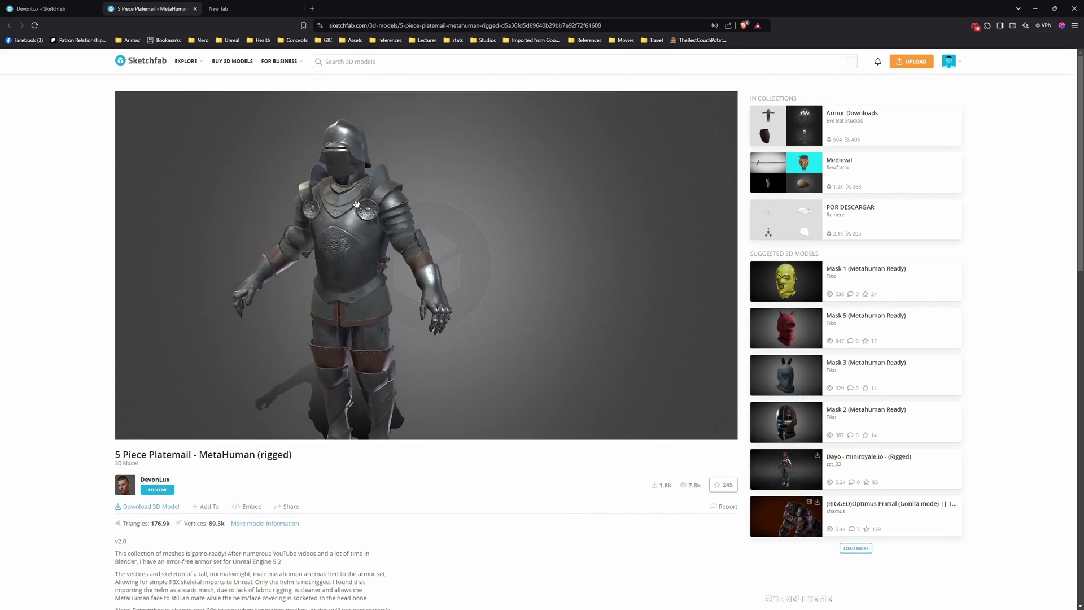
{"action": "left_click_drag", "start_coordinate": [356, 204], "coordinate": [336, 226]}
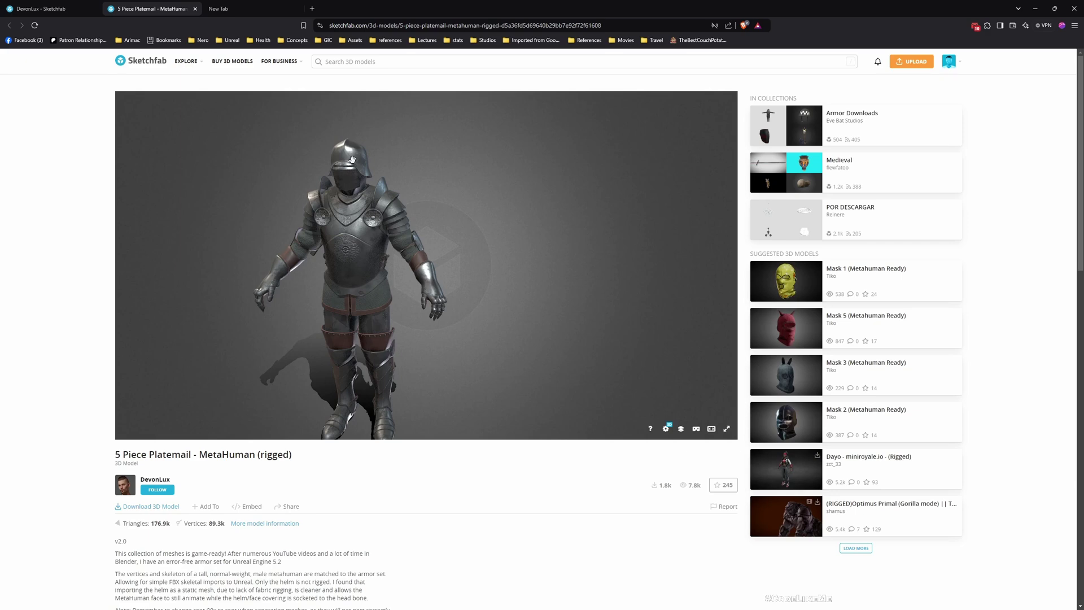
{"action": "scroll", "coordinate": [396, 240], "scroll_direction": "down", "scroll_amount": 2}
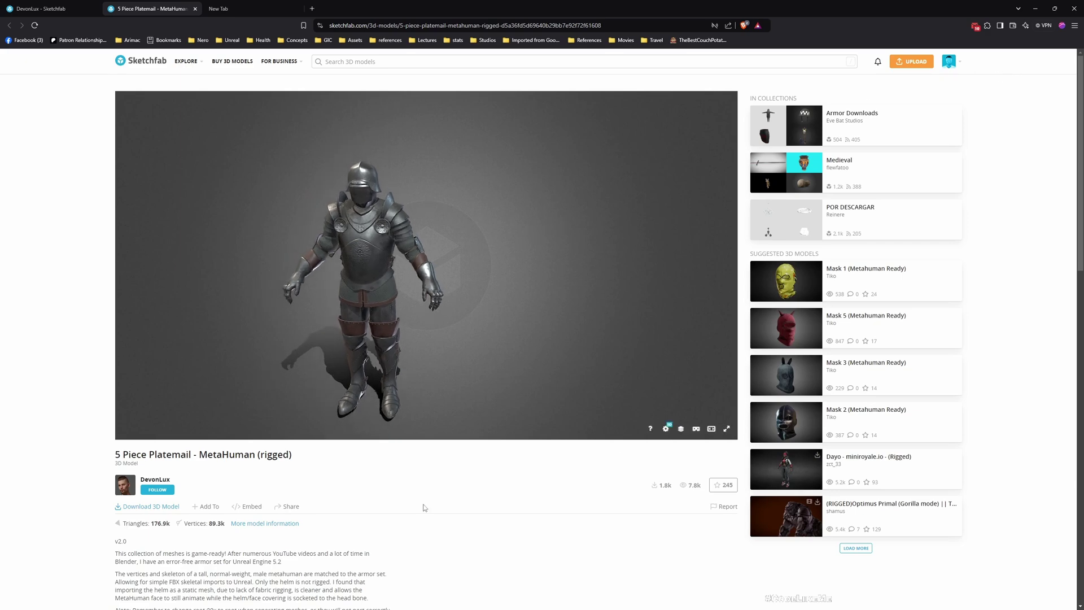
- Download the platemail model as FBX, save the zip to Downloads, and open its source folder
{"action": "left_click", "coordinate": [139, 508]}
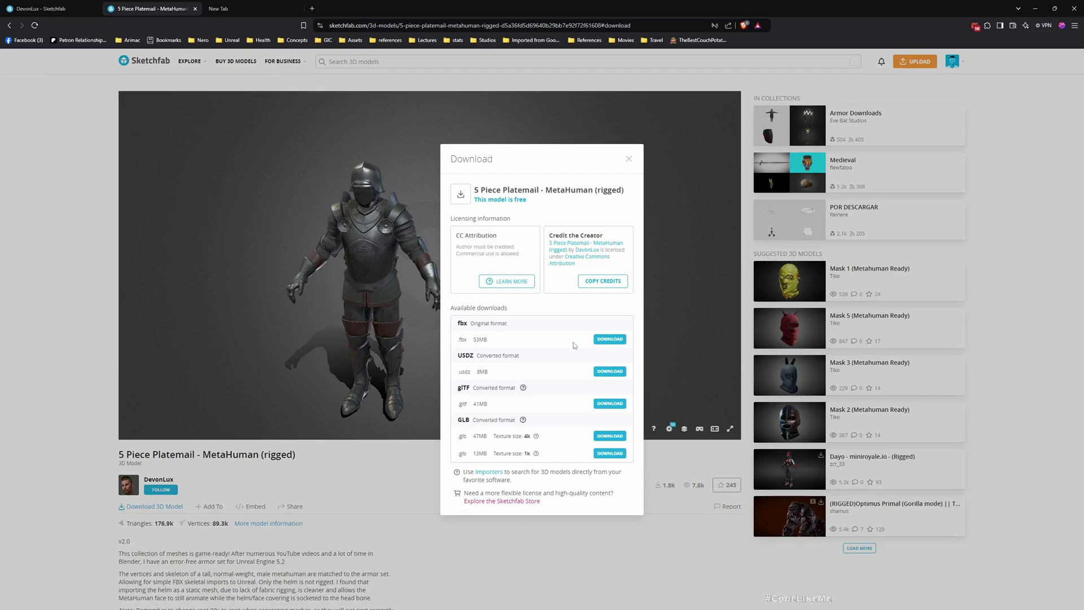
{"action": "left_click", "coordinate": [609, 340]}
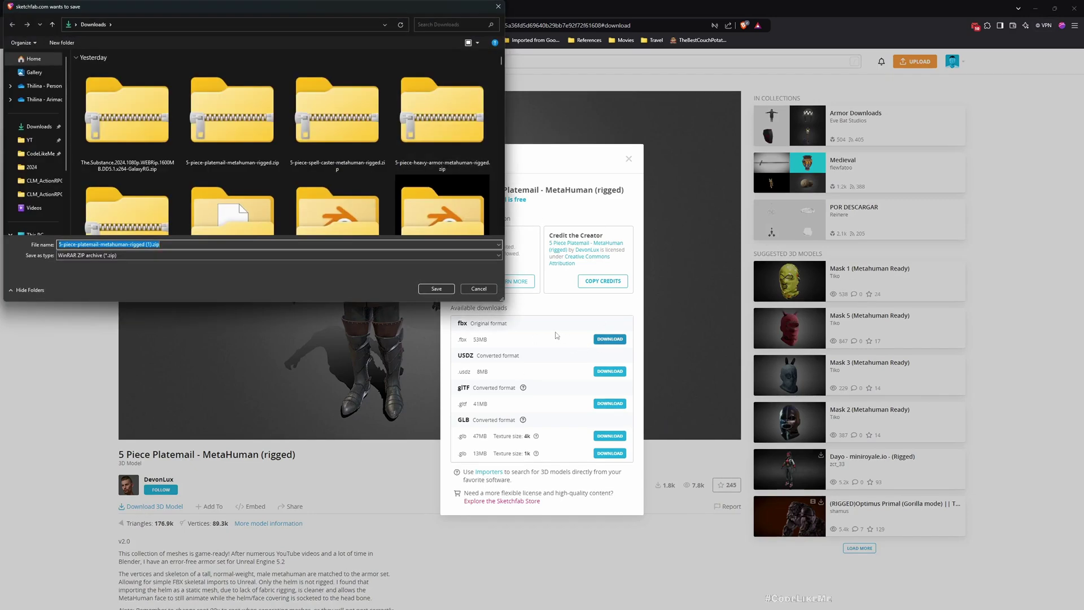
{"action": "left_click", "coordinate": [436, 288]}
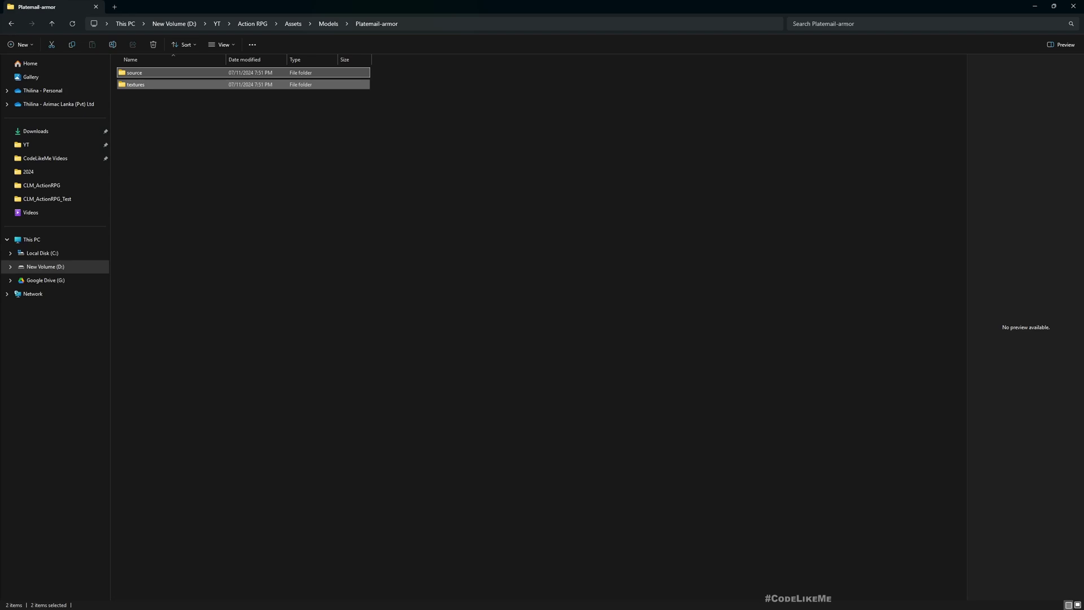
{"action": "double_click", "coordinate": [135, 73]}
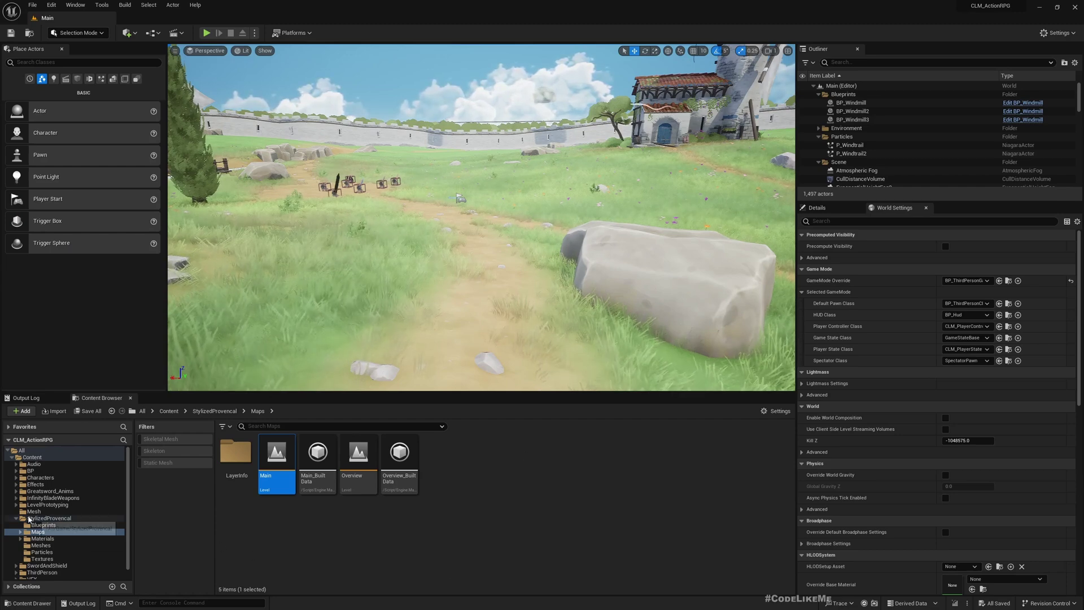
- Rename the Mesh folder to Meshes
{"action": "double_click", "coordinate": [27, 518]}
{"action": "left_click", "coordinate": [33, 512]}
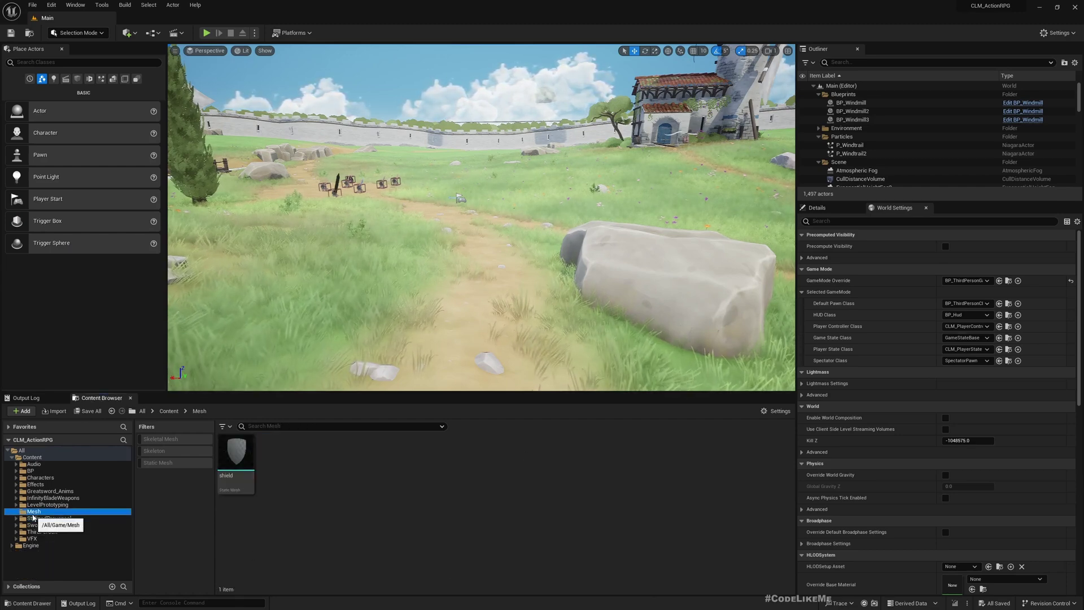
{"action": "key", "text": "F2"}
{"action": "key", "text": "Right"}
{"action": "type", "text": "es"}
{"action": "key", "text": "Return"}
- Create a new folder named Platemail inside Meshes
{"action": "right_click", "coordinate": [321, 484]}
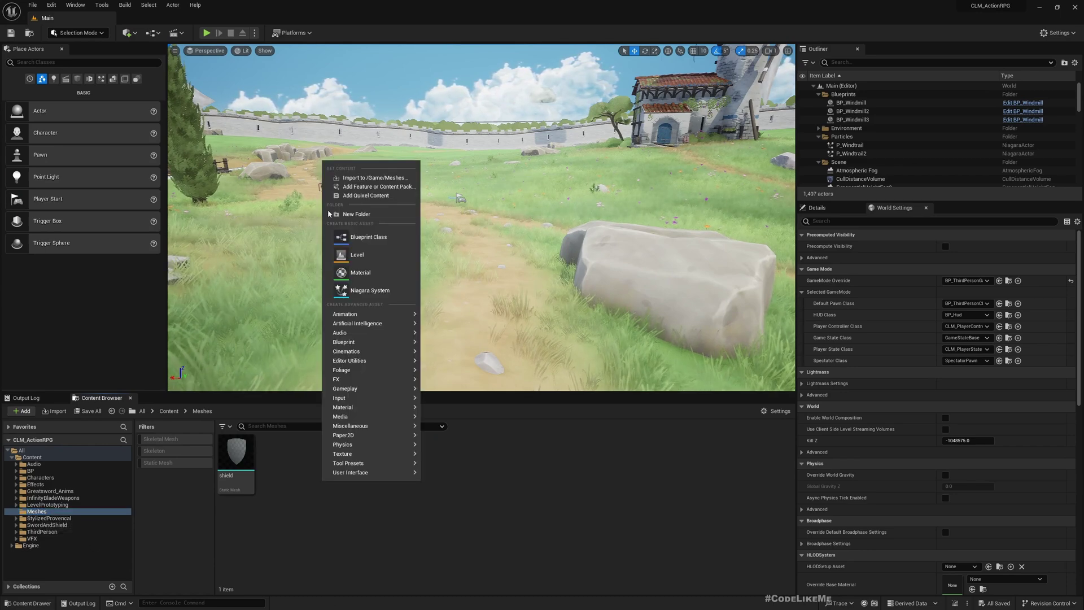
{"action": "left_click", "coordinate": [337, 212]}
{"action": "type", "text": "Plate"}
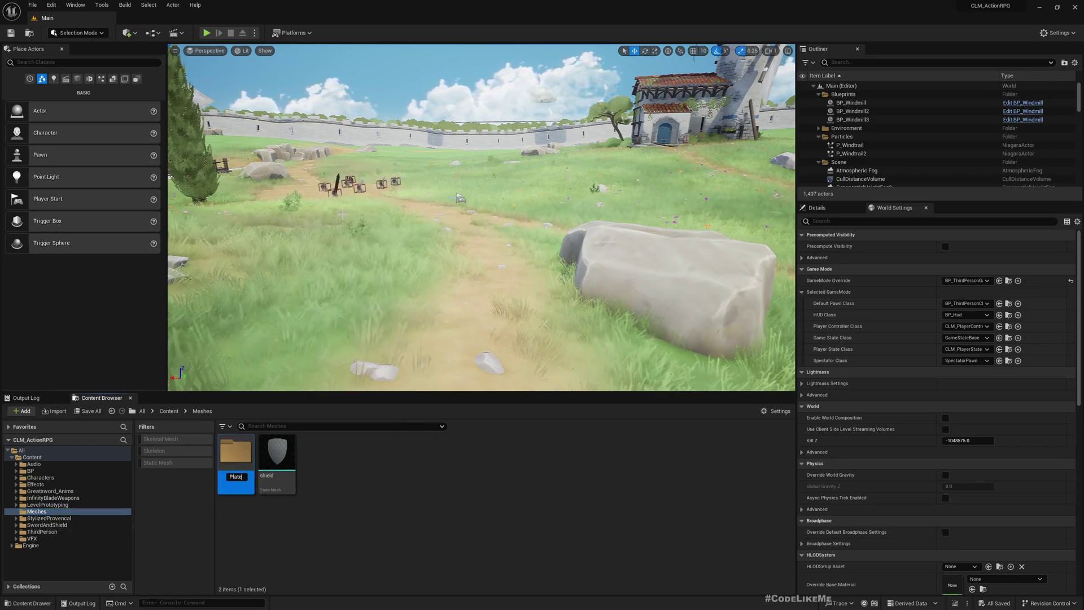
{"action": "type", "text": "mail"}
{"action": "key", "text": "Return"}
{"action": "key", "text": "Return"}
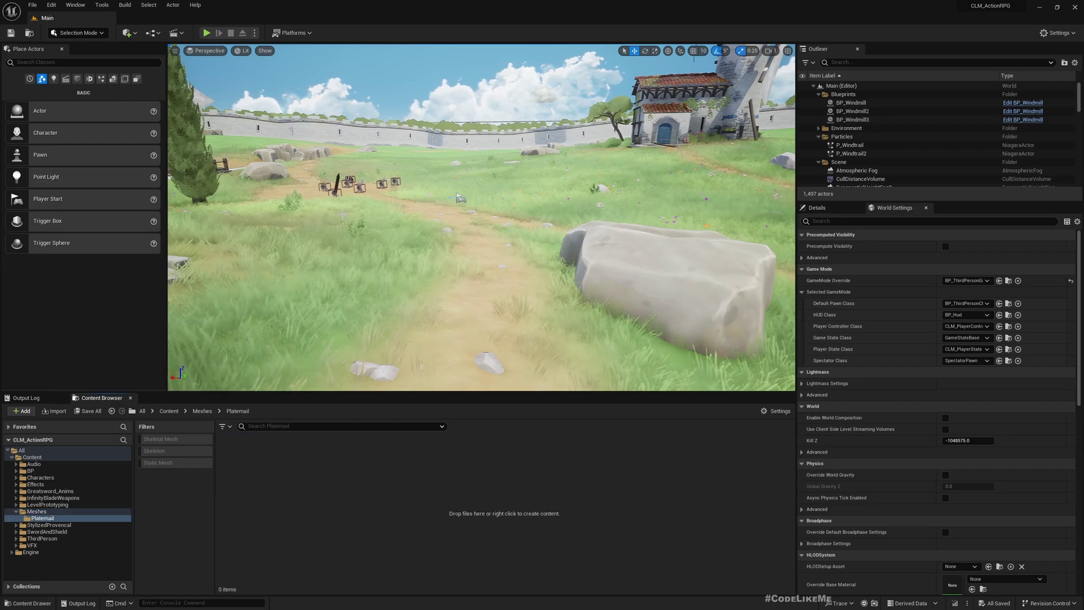
- Import Platemail_Full_Rigged.fbx into Platemail, then open and dock the Torso physics asset
{"action": "key", "text": "alt+Tab"}
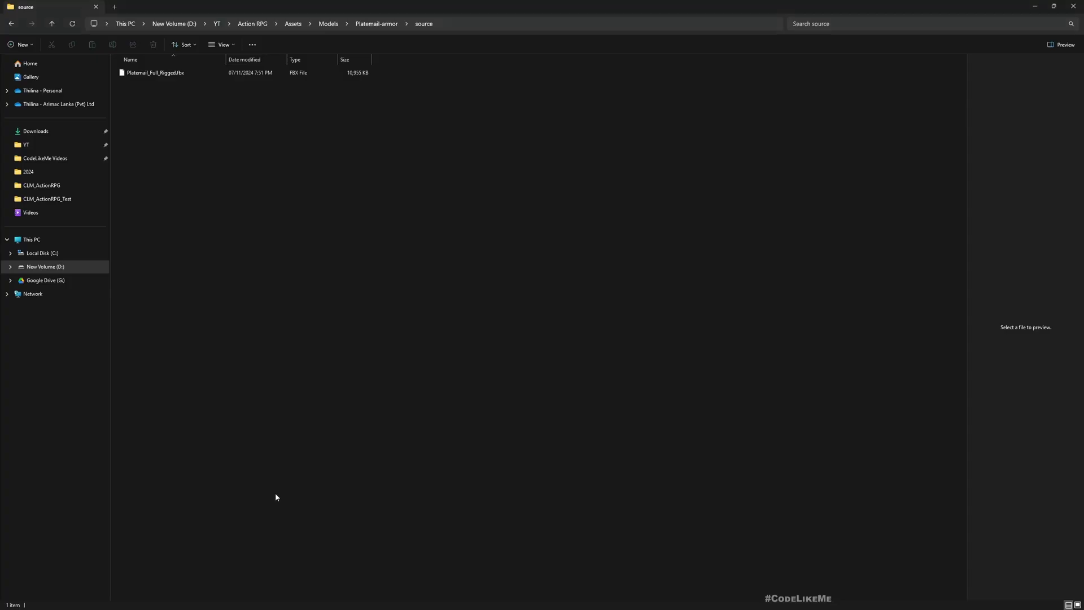
{"action": "left_click_drag", "start_coordinate": [155, 73], "coordinate": [277, 487]}
{"action": "key", "text": "alt+Tab"}
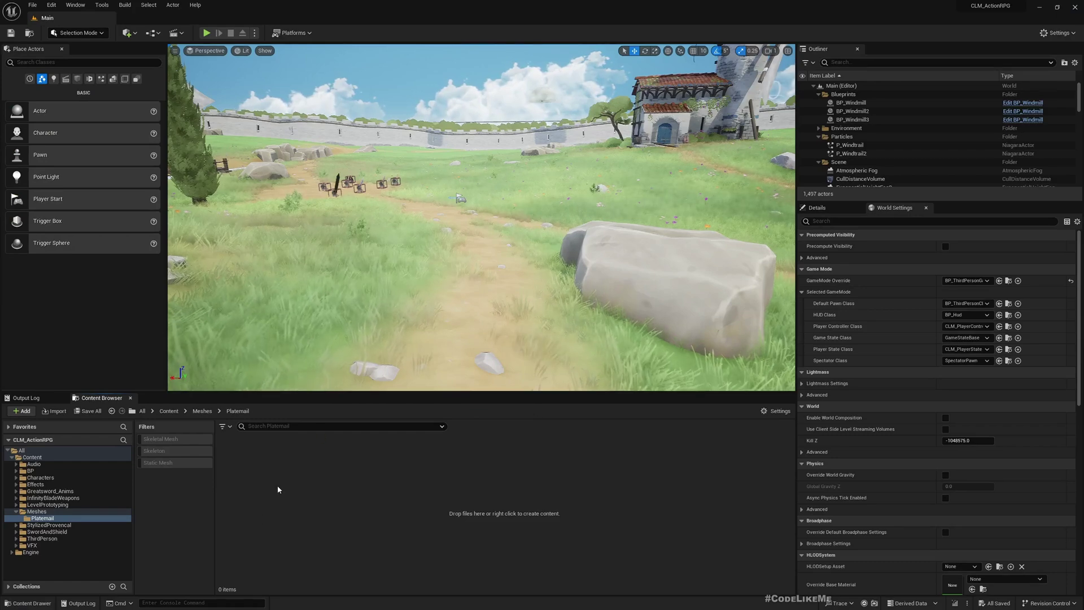
{"action": "left_click", "coordinate": [547, 467]}
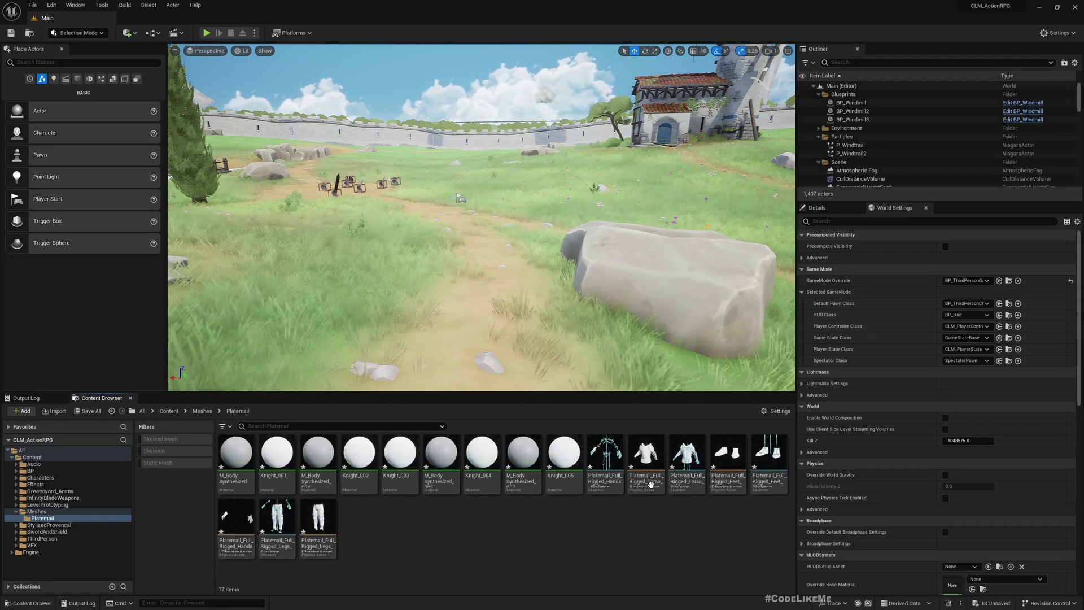
{"action": "left_click", "coordinate": [646, 461]}
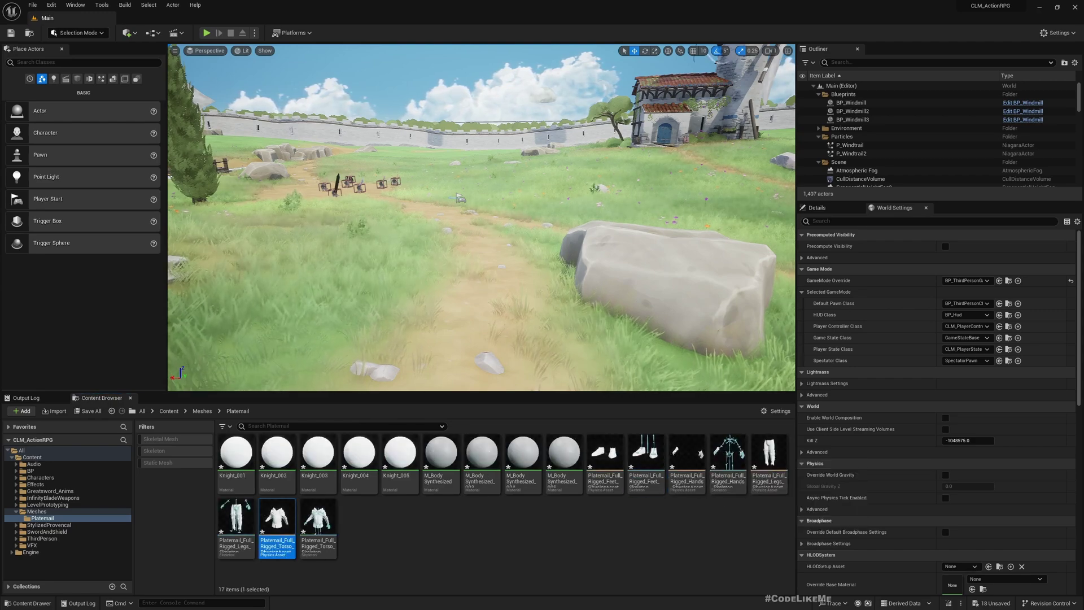
{"action": "left_click_drag", "start_coordinate": [1, 186], "coordinate": [241, 26]}
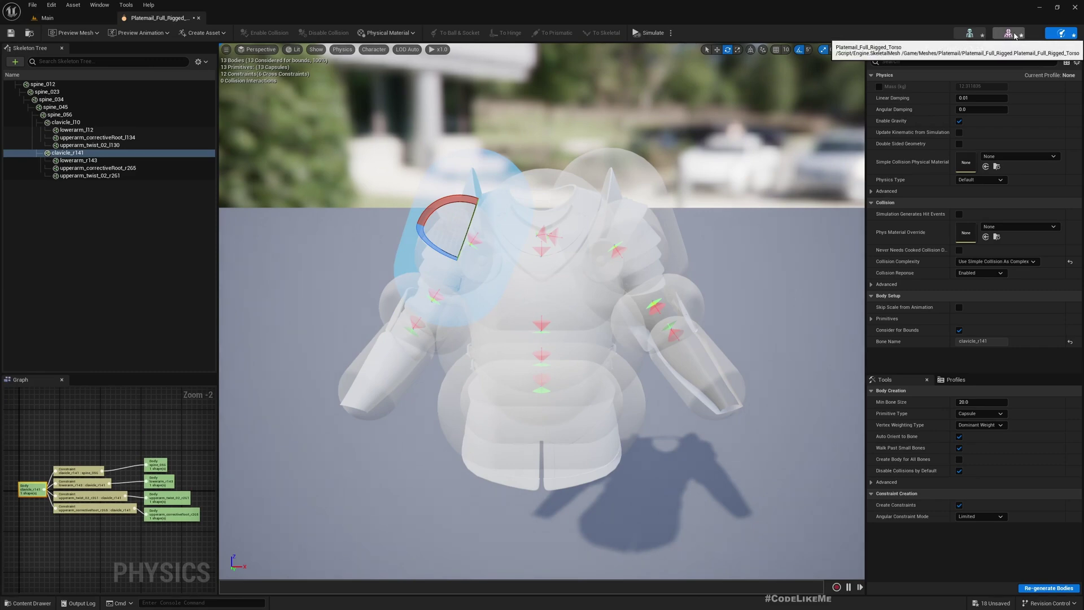
- Open the torso skeletal mesh, select root_001 and pelvis1 in the Skeleton Tree, then return to the physics asset
{"action": "left_click", "coordinate": [1009, 34]}
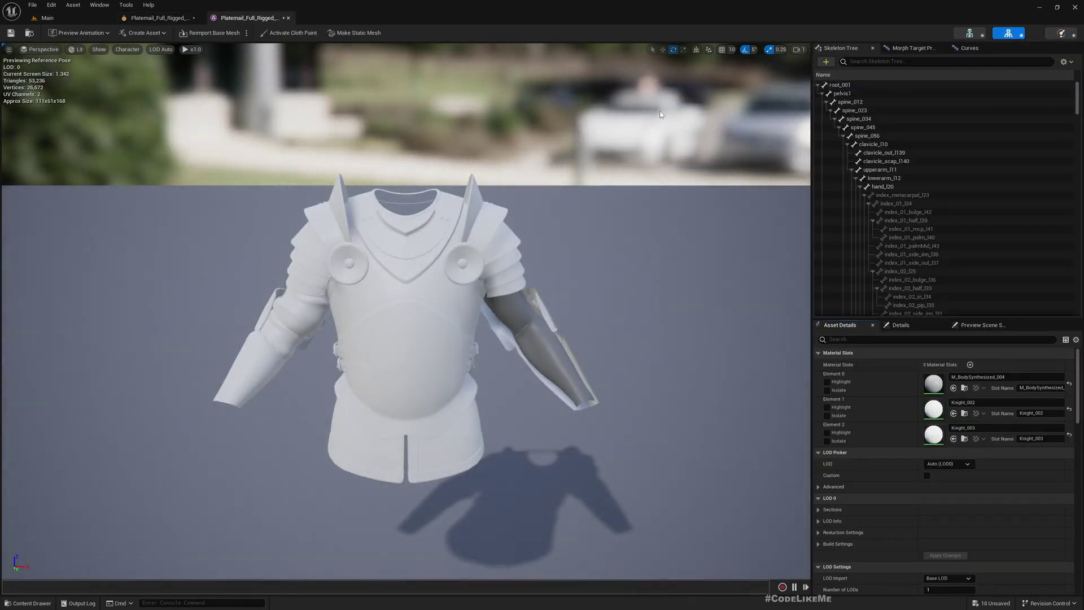
{"action": "left_click", "coordinate": [42, 18]}
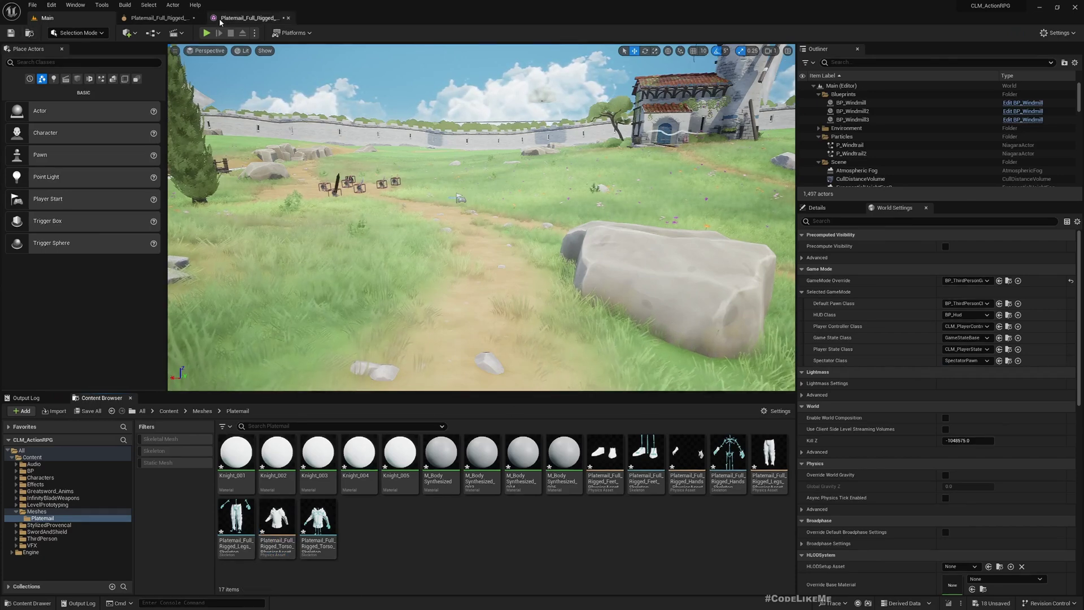
{"action": "left_click", "coordinate": [236, 18]}
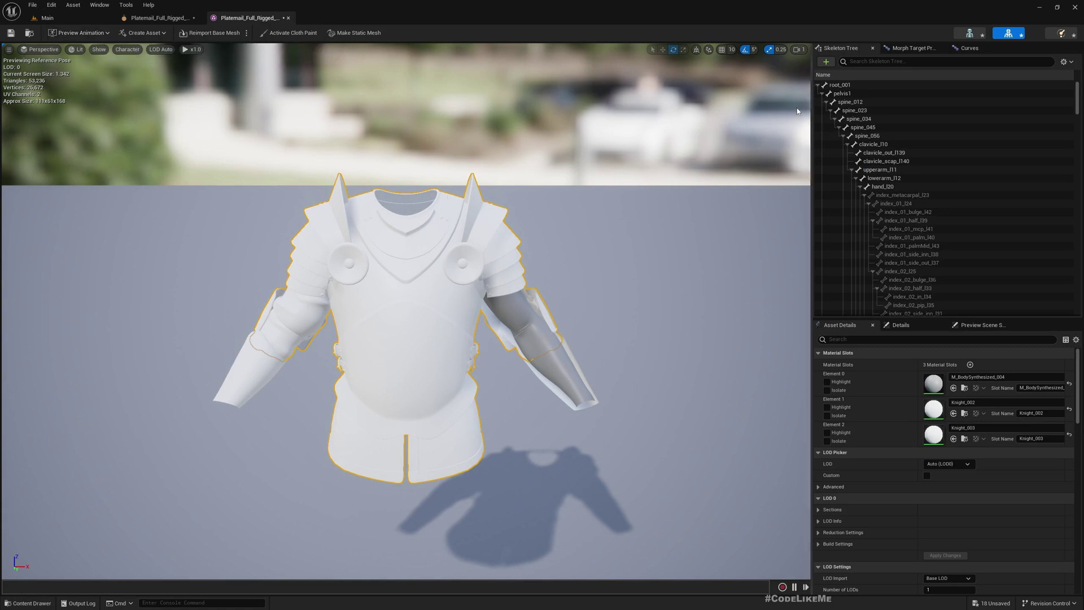
{"action": "left_click", "coordinate": [841, 85]}
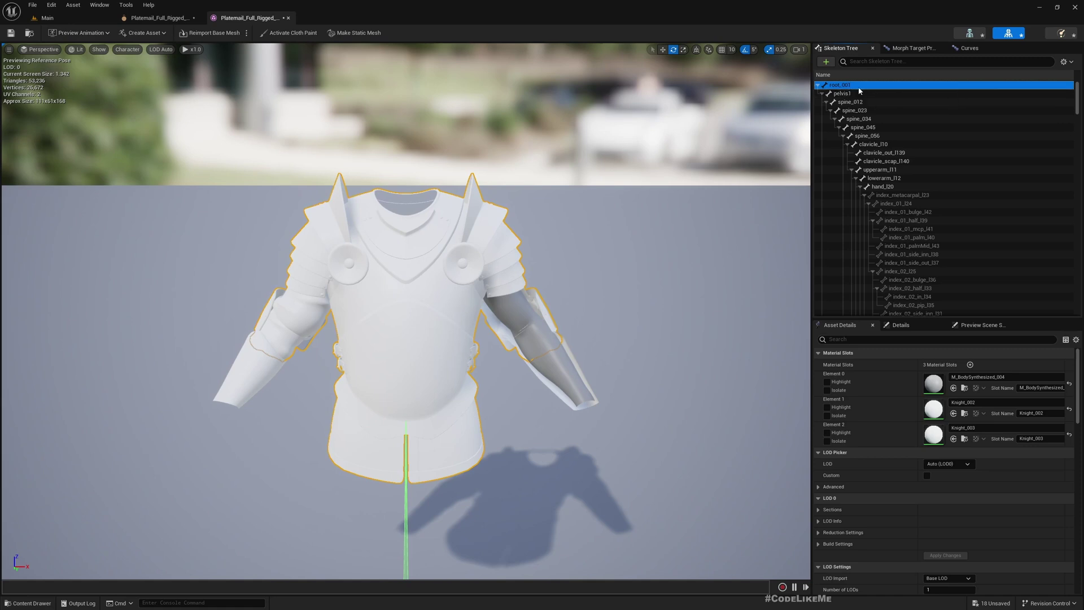
{"action": "left_click", "coordinate": [843, 93]}
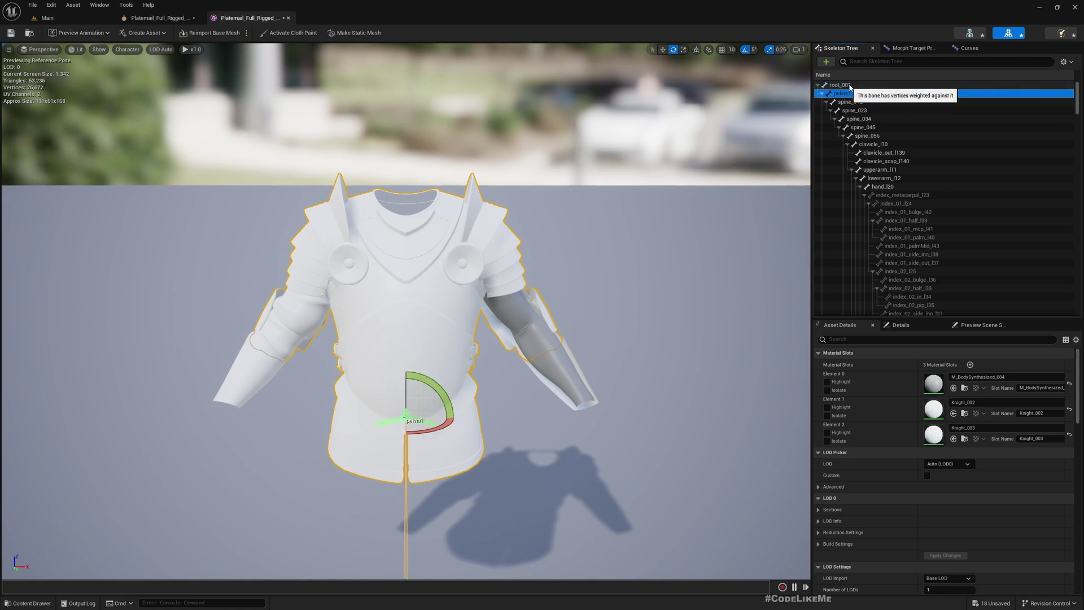
{"action": "left_click", "coordinate": [851, 86]}
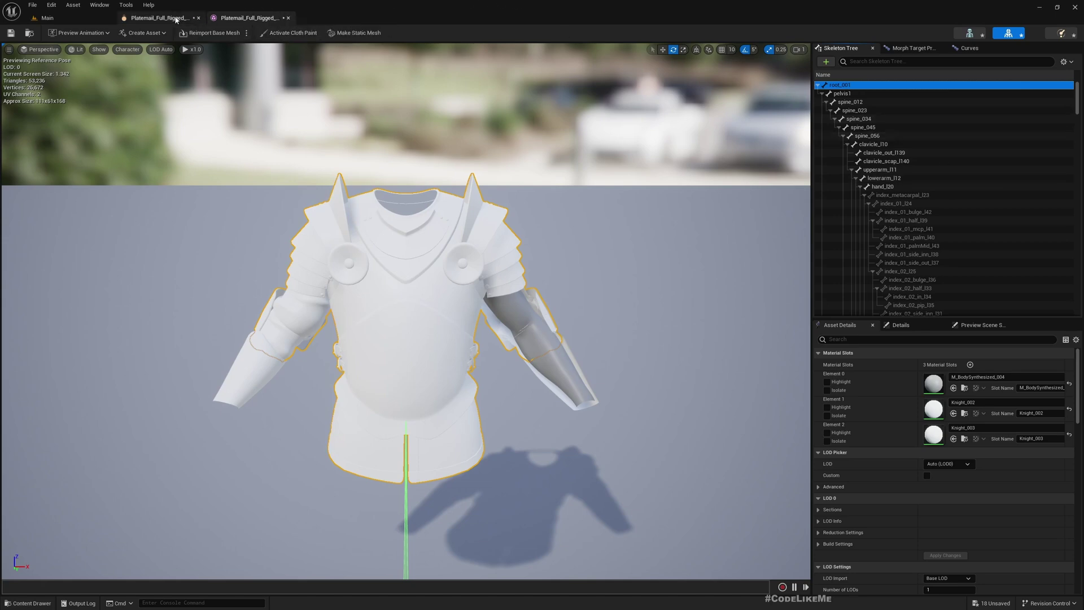
{"action": "left_click", "coordinate": [203, 18]}
- Close the physics asset editor and force-delete all imported Platemail assets in Unreal
{"action": "left_click", "coordinate": [216, 19]}
{"action": "left_click", "coordinate": [185, 18]}
{"action": "left_click", "coordinate": [198, 18]}
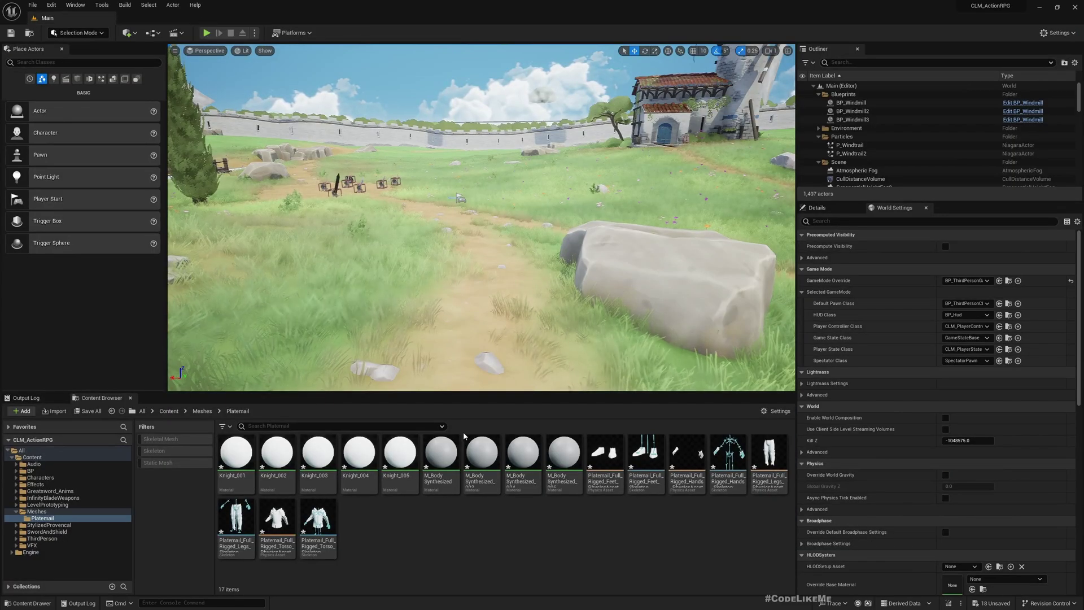
{"action": "key", "text": "ctrl+a"}
{"action": "key", "text": "Delete"}
{"action": "left_click", "coordinate": [450, 446]}
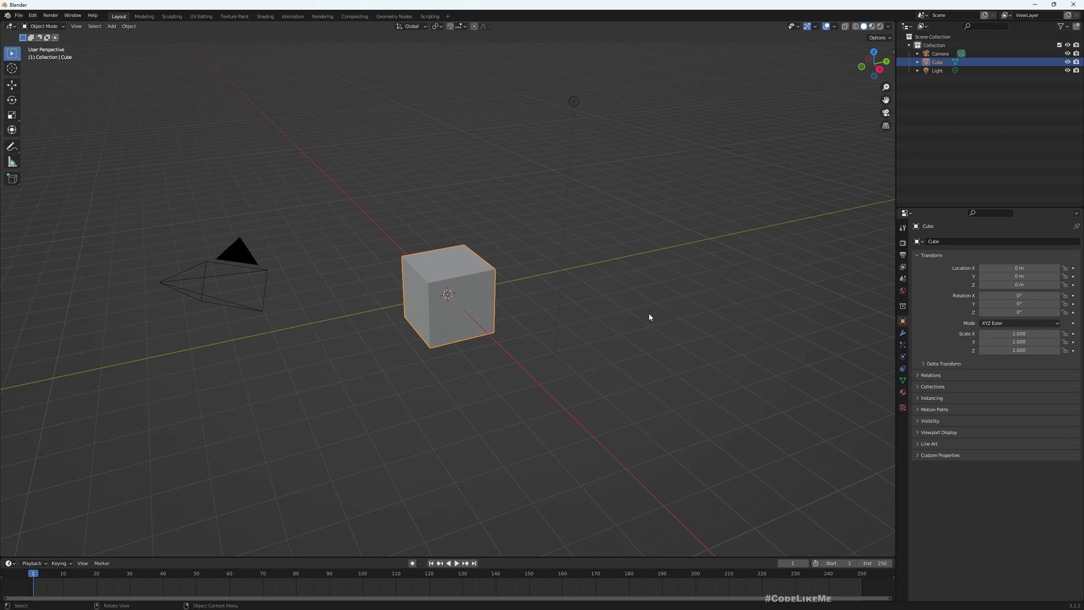
- Delete Blender's default cube and check the version details in About Blender
{"action": "key", "text": "x"}
{"action": "left_click", "coordinate": [448, 272]}
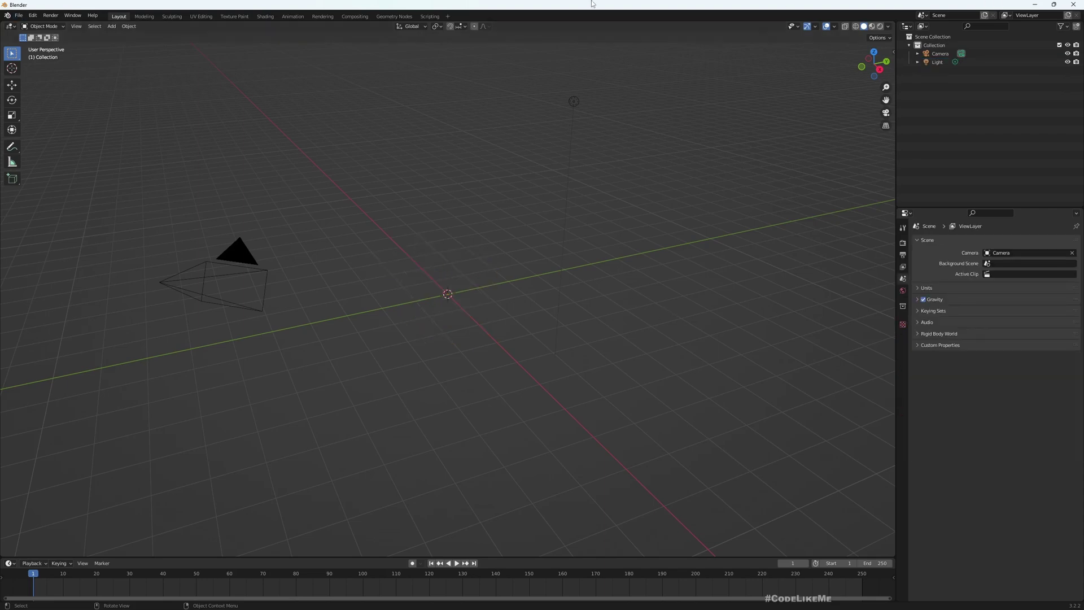
{"action": "left_click", "coordinate": [94, 15]}
{"action": "left_click", "coordinate": [10, 14]}
{"action": "left_click", "coordinate": [19, 15]}
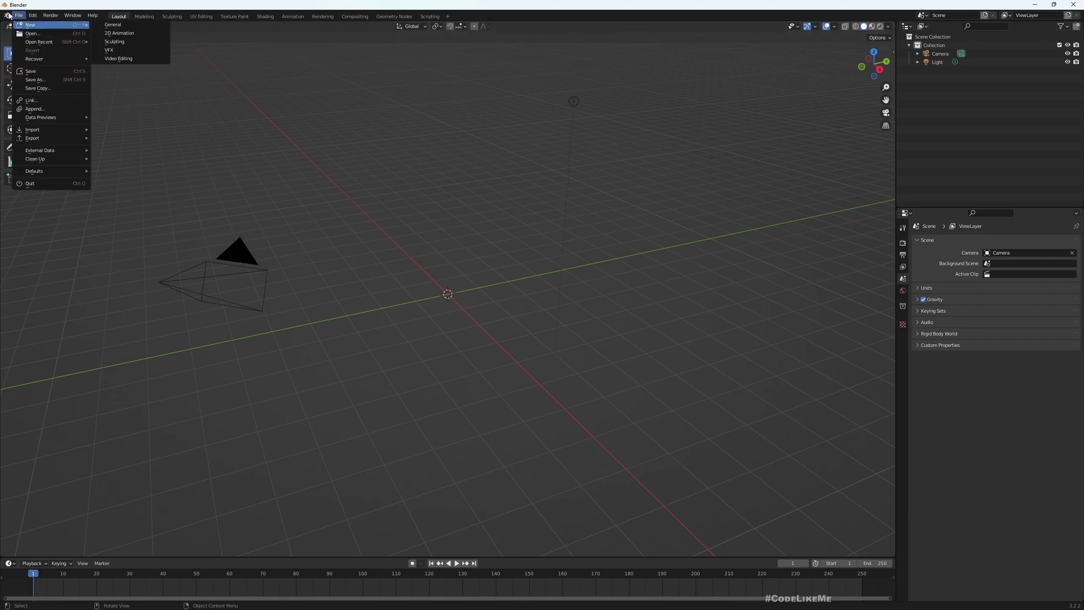
{"action": "left_click", "coordinate": [51, 34]}
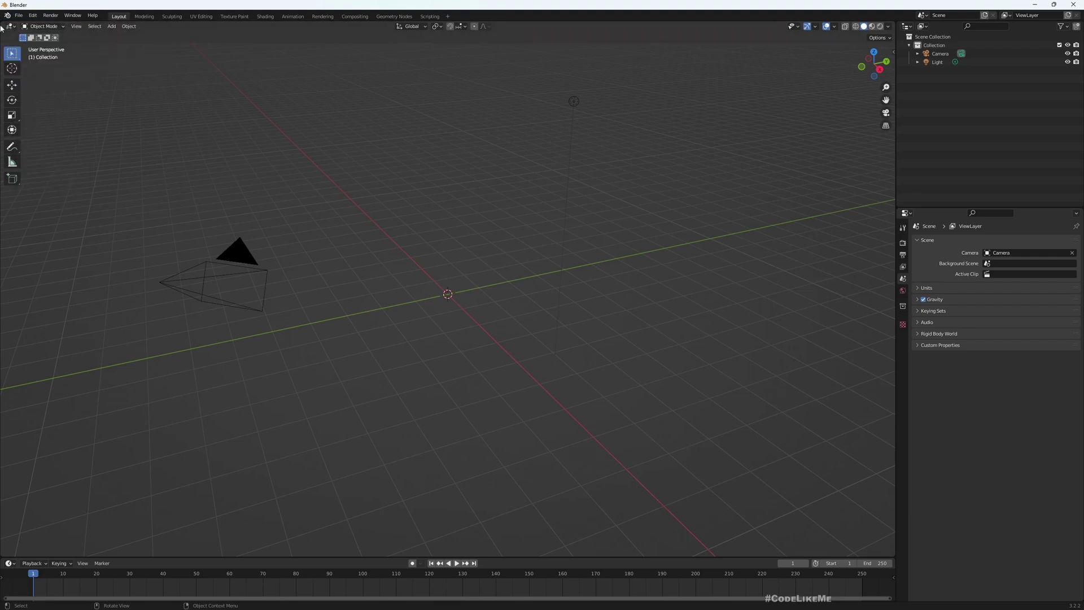
{"action": "left_click", "coordinate": [8, 16]}
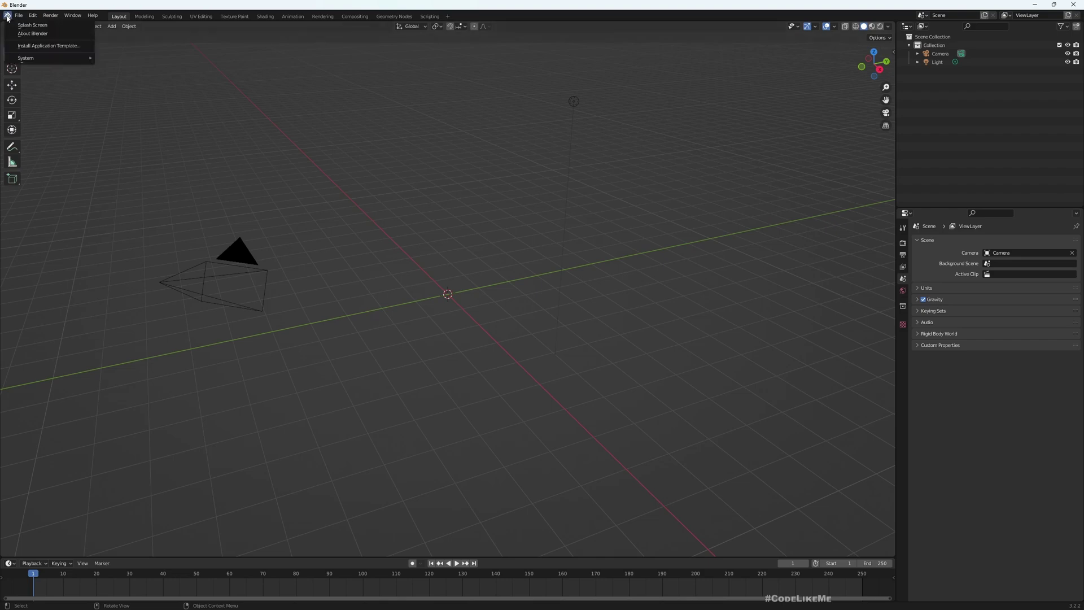
{"action": "left_click", "coordinate": [32, 33]}
{"action": "left_click", "coordinate": [472, 183]}
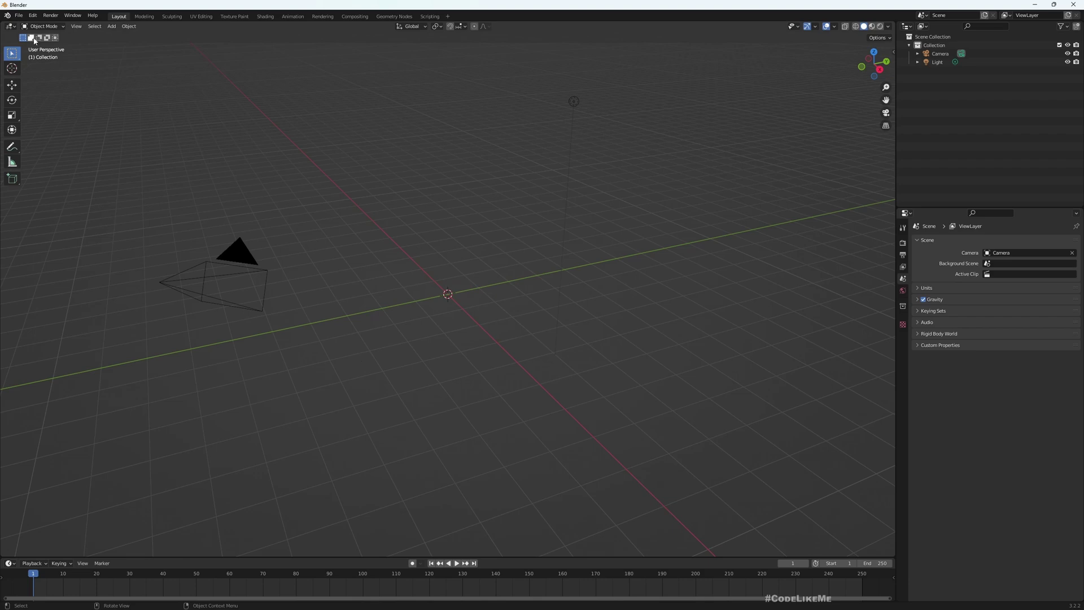
- Import Platemail_Full_Rigged.fbx via File > Import > FBX
{"action": "left_click", "coordinate": [18, 16]}
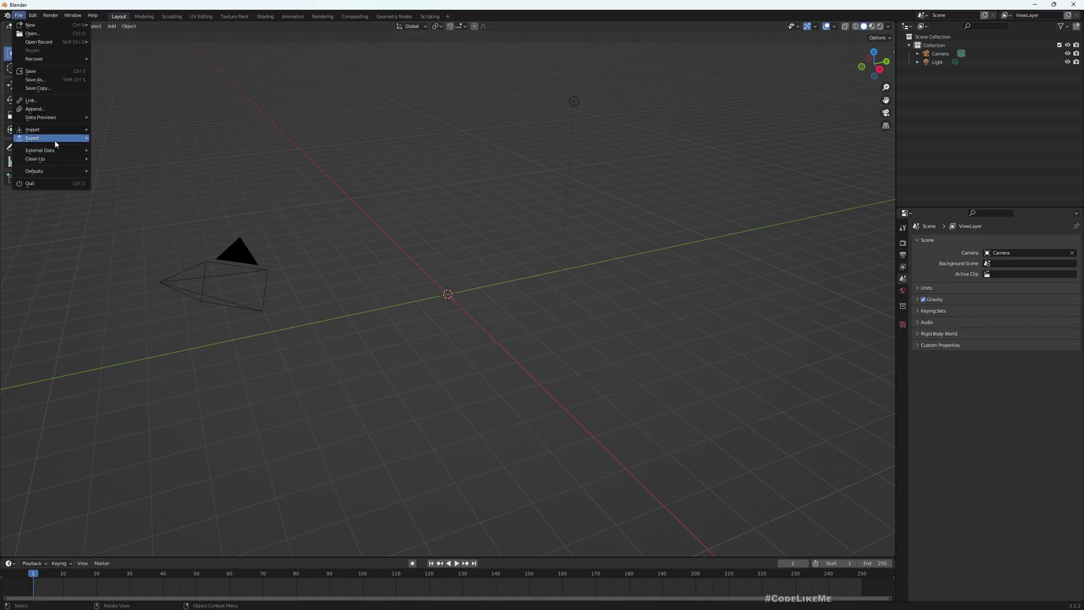
{"action": "mouse_move", "coordinate": [59, 129]}
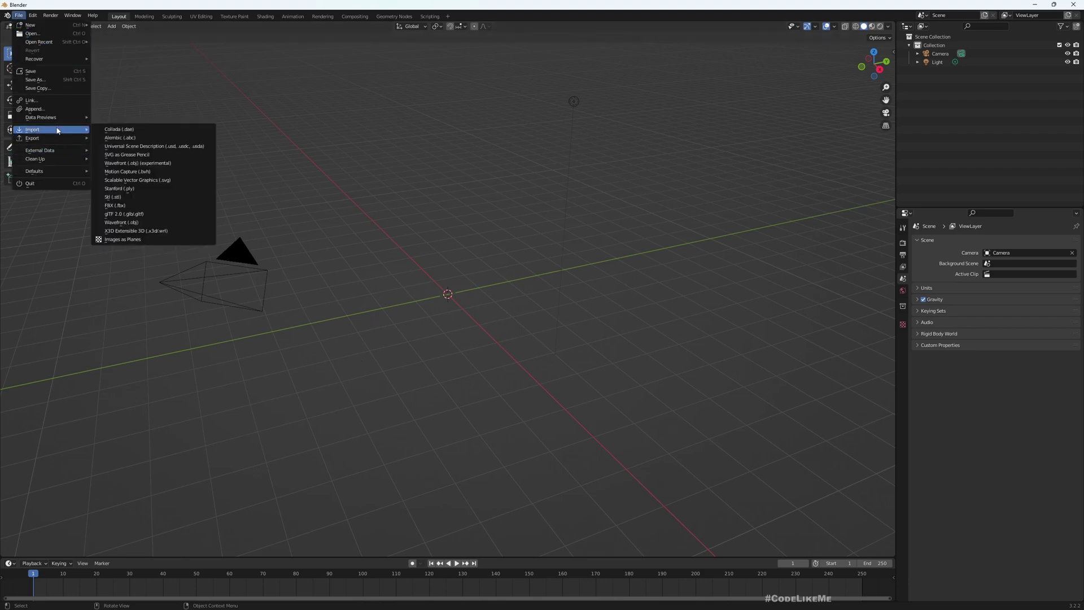
{"action": "left_click", "coordinate": [130, 206]}
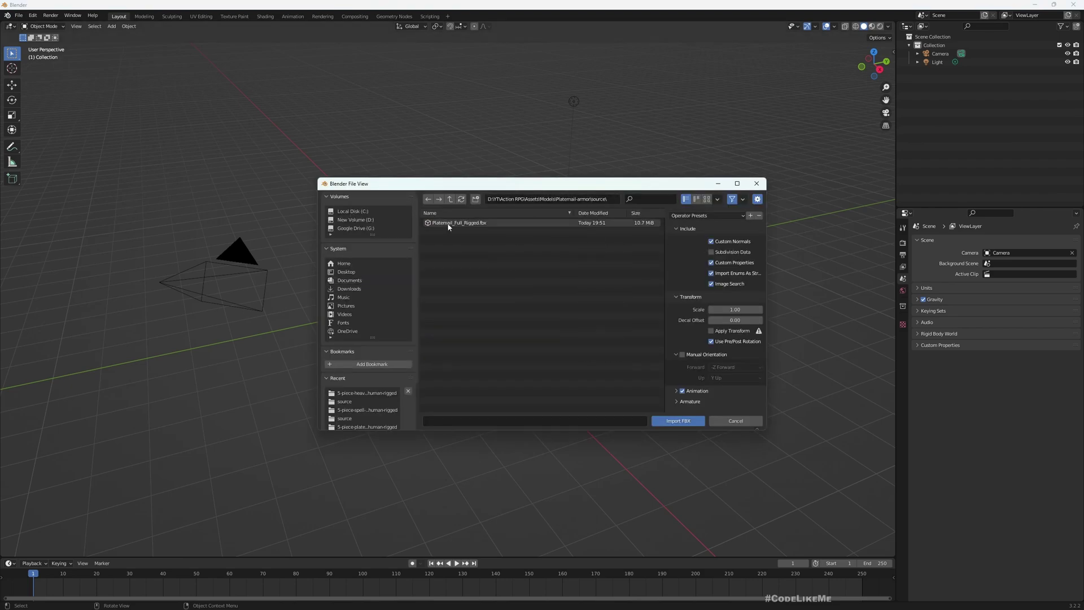
{"action": "left_click", "coordinate": [444, 223]}
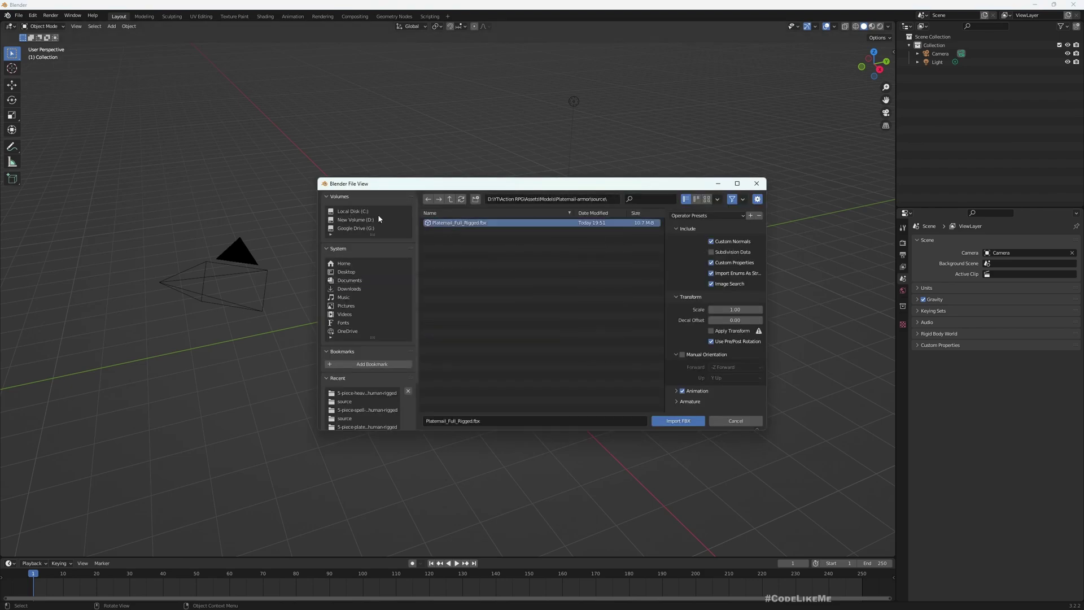
{"action": "left_click", "coordinate": [670, 420]}
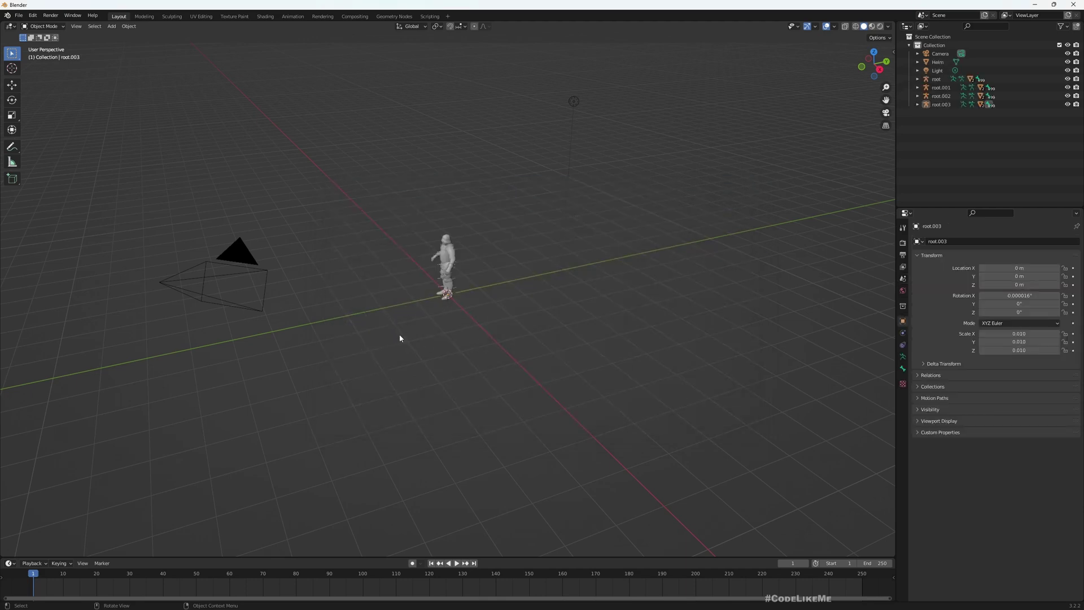
- Frame the knight from the front, then check the root armature and the contents of root.001
{"action": "scroll", "coordinate": [427, 330], "scroll_direction": "up", "scroll_amount": 5}
{"action": "middle_click_drag", "start_coordinate": [501, 334], "coordinate": [351, 268]}
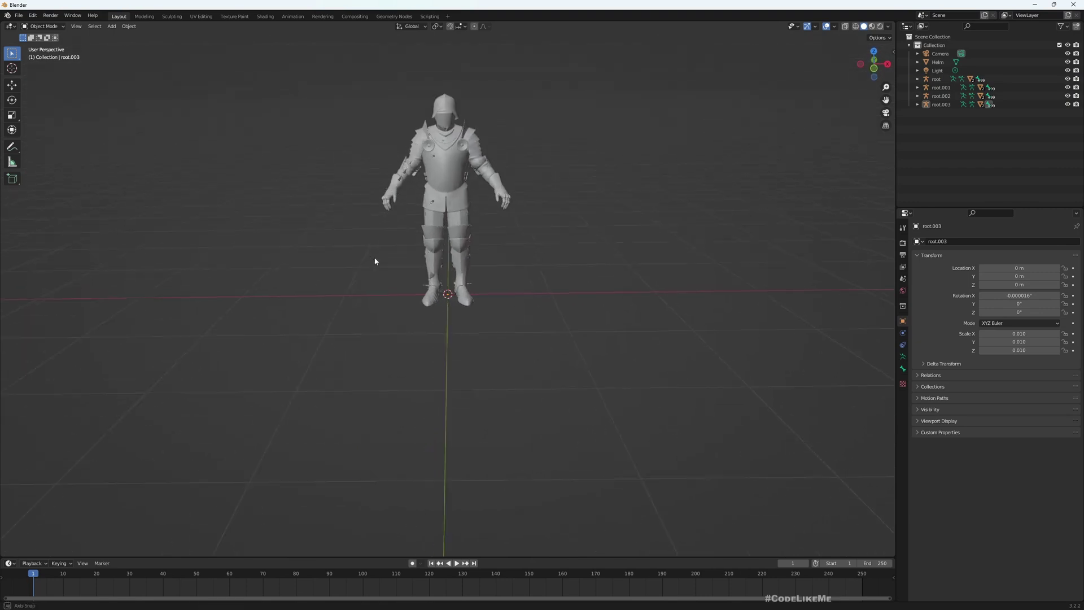
{"action": "scroll", "coordinate": [373, 248], "scroll_direction": "up", "scroll_amount": 5}
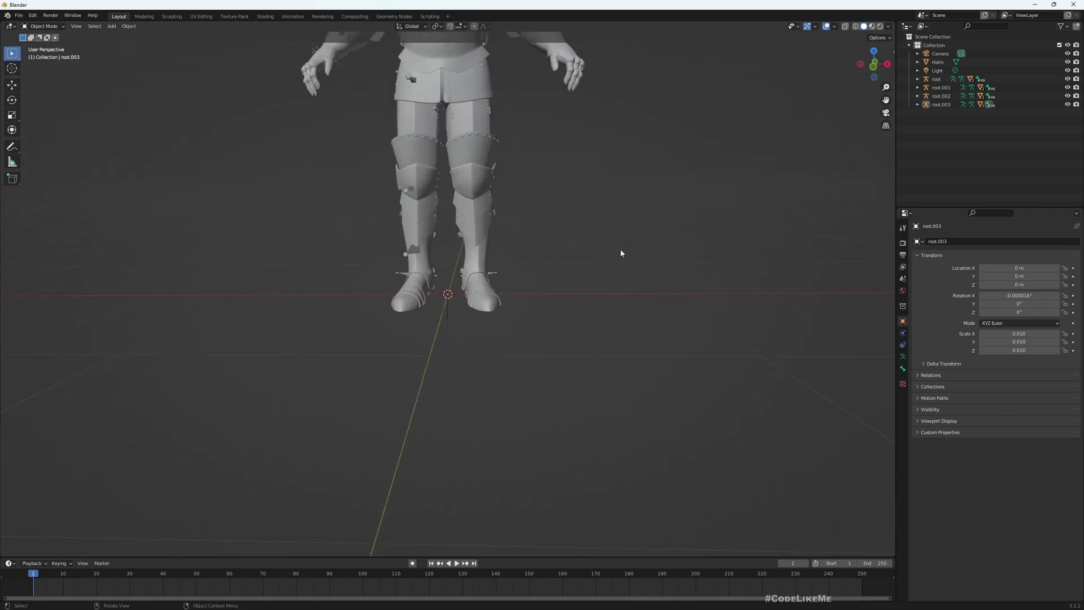
{"action": "left_click", "coordinate": [937, 79]}
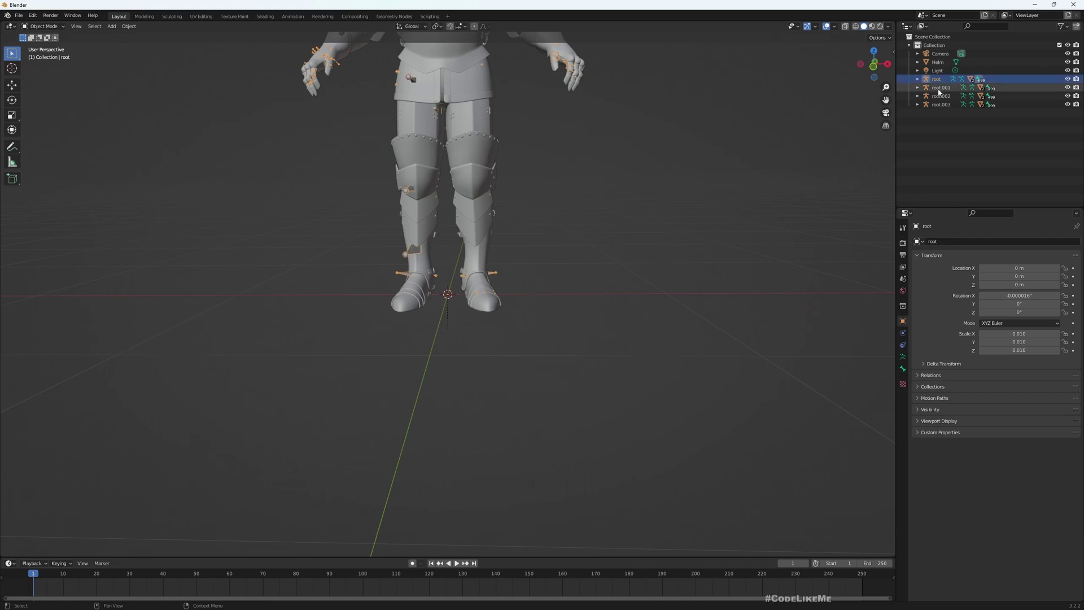
{"action": "left_click", "coordinate": [918, 87]}
{"action": "left_click", "coordinate": [918, 88]}
- Select the chest armour piece, then the root.003 armature
{"action": "scroll", "coordinate": [656, 205], "scroll_direction": "down", "scroll_amount": 4}
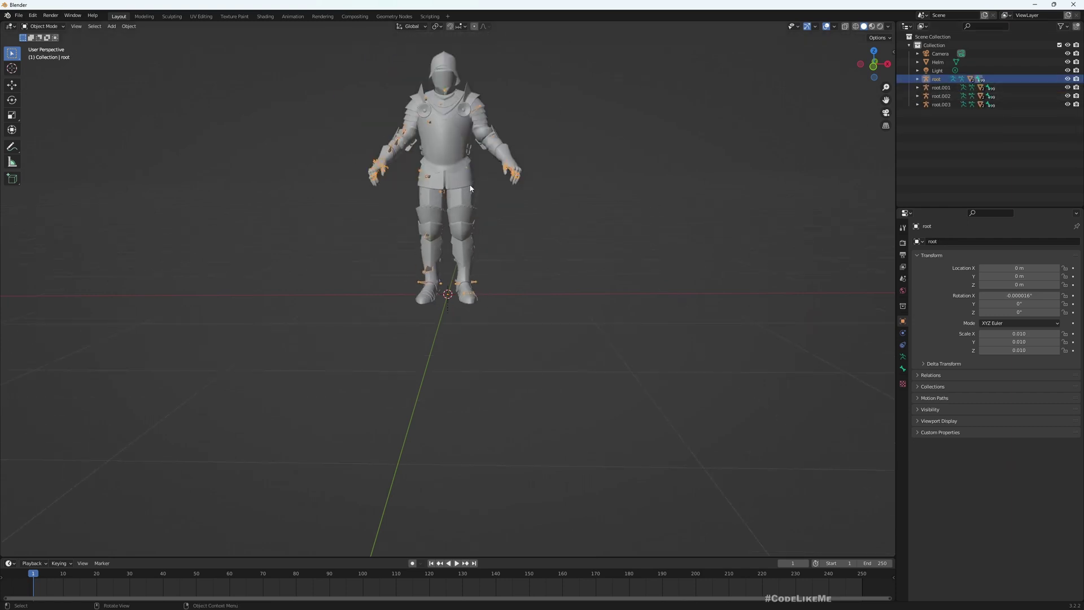
{"action": "scroll", "coordinate": [436, 120], "scroll_direction": "up", "scroll_amount": 2}
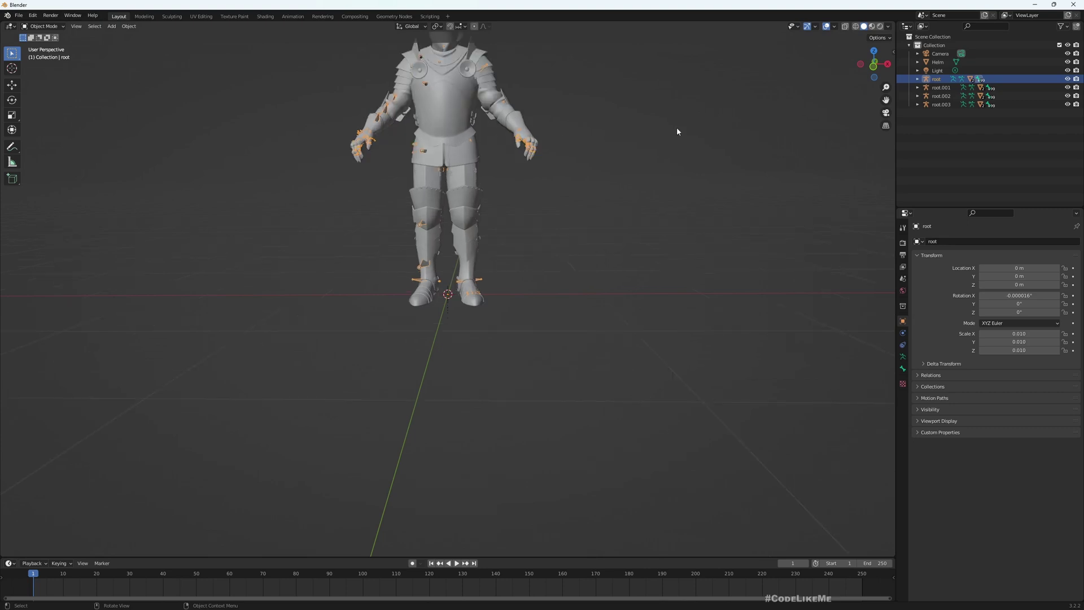
{"action": "left_click", "coordinate": [437, 99]}
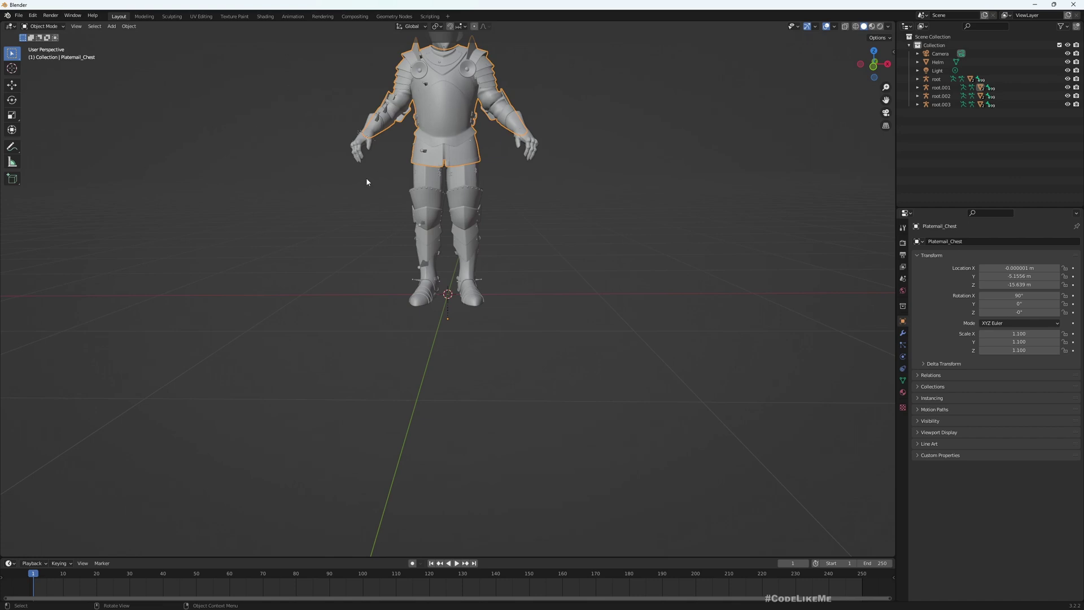
{"action": "left_click", "coordinate": [378, 120]}
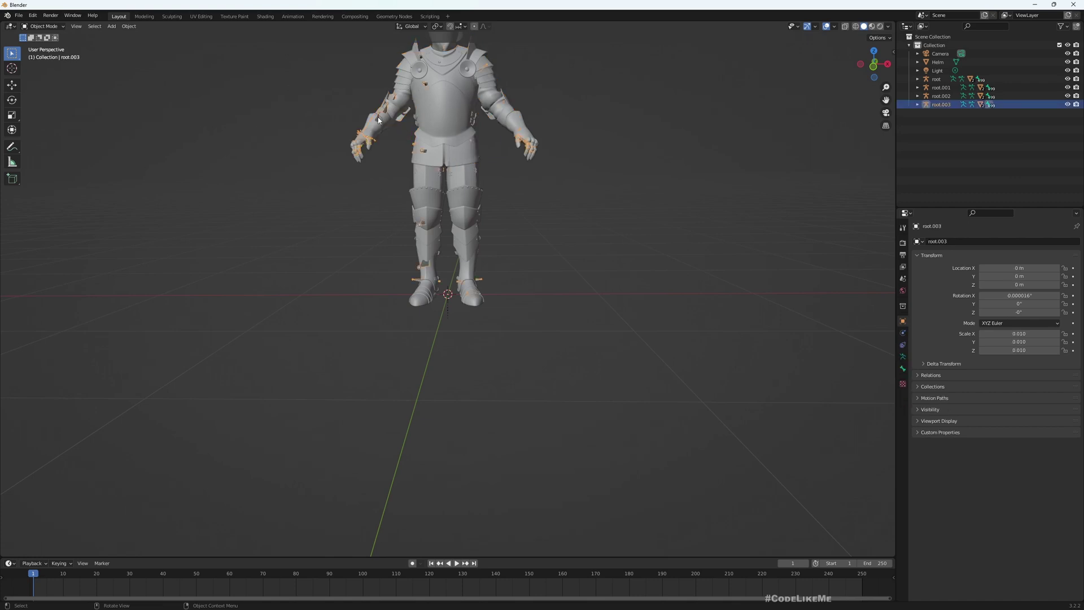
- In the Animation workspace, trial-rotate the thigh_r bone and cancel so the leg stays put
{"action": "middle_click_drag", "start_coordinate": [232, 149], "coordinate": [245, 169]}
{"action": "left_click", "coordinate": [292, 17]}
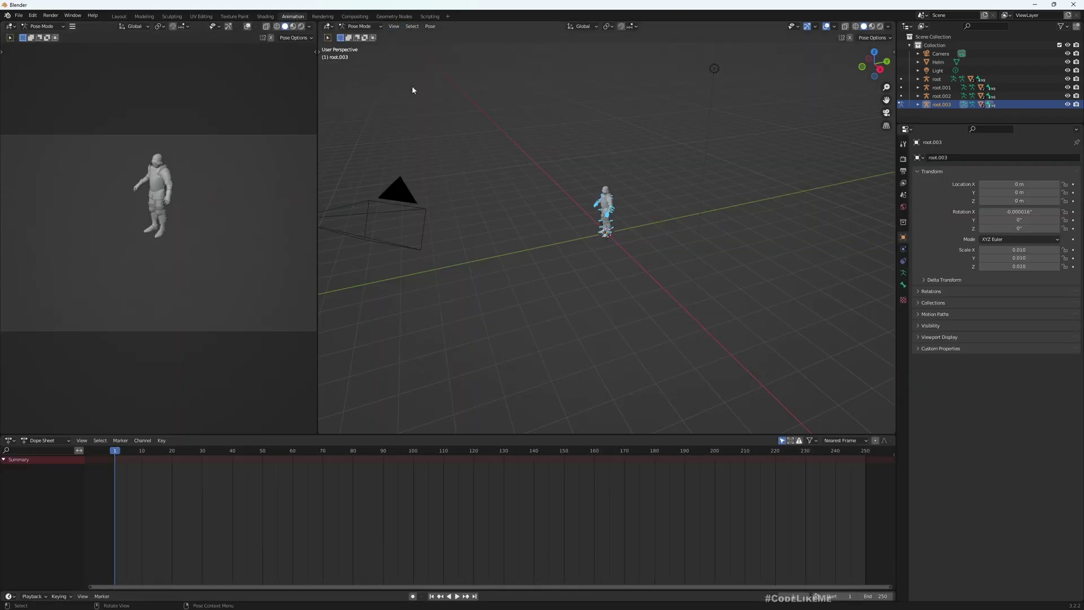
{"action": "scroll", "coordinate": [508, 170], "scroll_direction": "up", "scroll_amount": 6}
{"action": "middle_click_drag", "start_coordinate": [524, 177], "coordinate": [572, 137]}
{"action": "left_click", "coordinate": [566, 104]}
{"action": "key", "text": "r"}
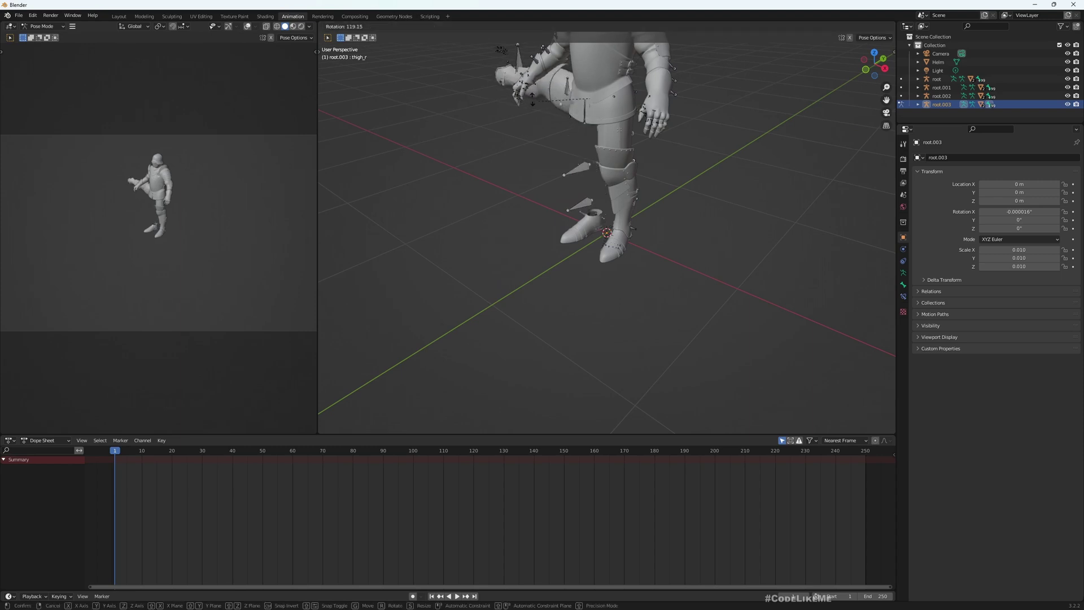
{"action": "right_click", "coordinate": [595, 142]}
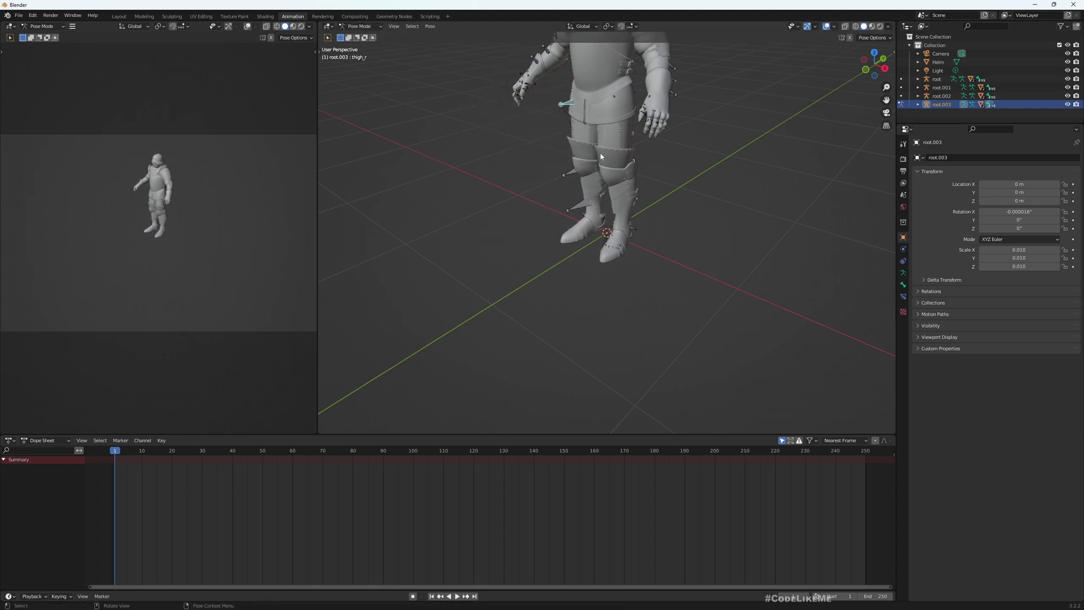
- Select the root.001 armature and switch it into Edit Mode
{"action": "middle_click_drag", "start_coordinate": [604, 157], "coordinate": [614, 139]}
{"action": "left_click", "coordinate": [938, 91]}
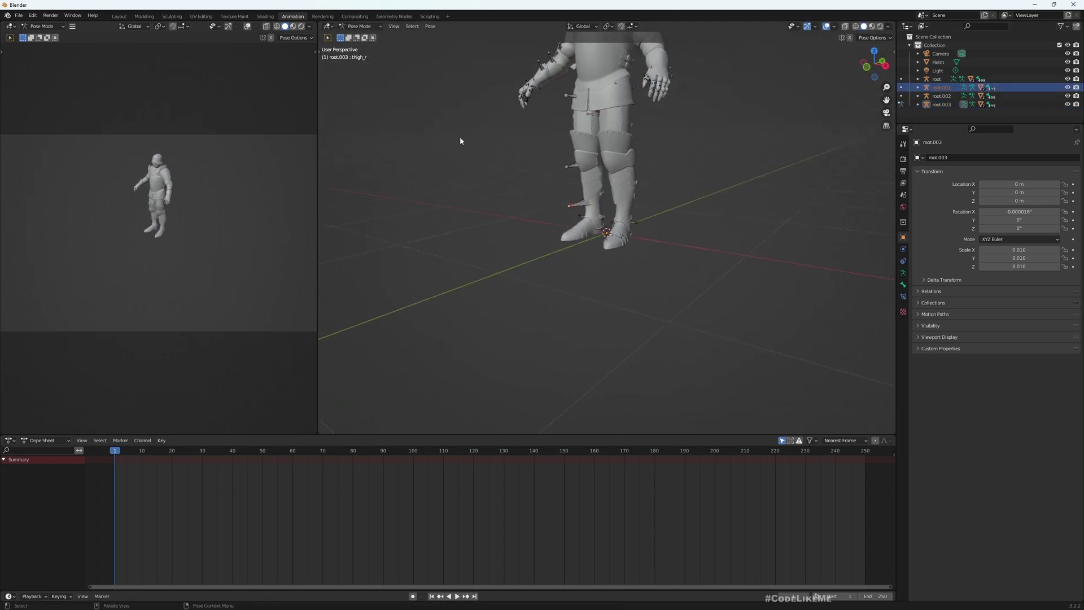
{"action": "middle_click_drag", "start_coordinate": [445, 141], "coordinate": [452, 167]}
{"action": "key", "text": "Tab"}
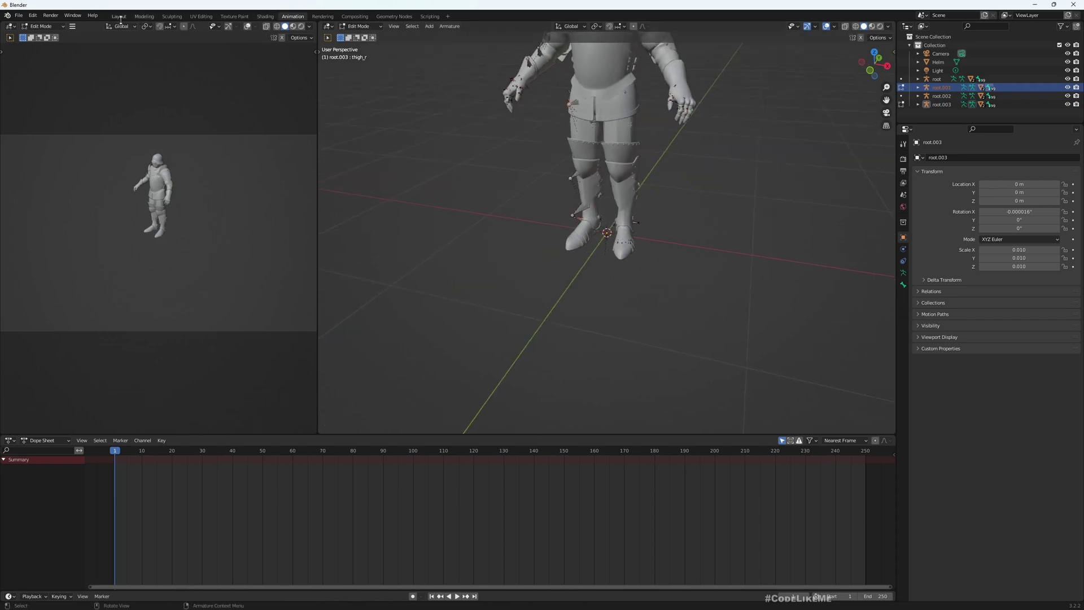
- In the Modeling workspace, frame the knight and delete the root armature
{"action": "left_click", "coordinate": [145, 17]}
{"action": "scroll", "coordinate": [350, 269], "scroll_direction": "up", "scroll_amount": 4}
{"action": "middle_click_drag", "start_coordinate": [291, 237], "coordinate": [305, 288]}
{"action": "scroll", "coordinate": [345, 227], "scroll_direction": "up", "scroll_amount": 3}
{"action": "scroll", "coordinate": [305, 288], "scroll_direction": "up", "scroll_amount": 2}
{"action": "scroll", "coordinate": [305, 288], "scroll_direction": "down", "scroll_amount": 1}
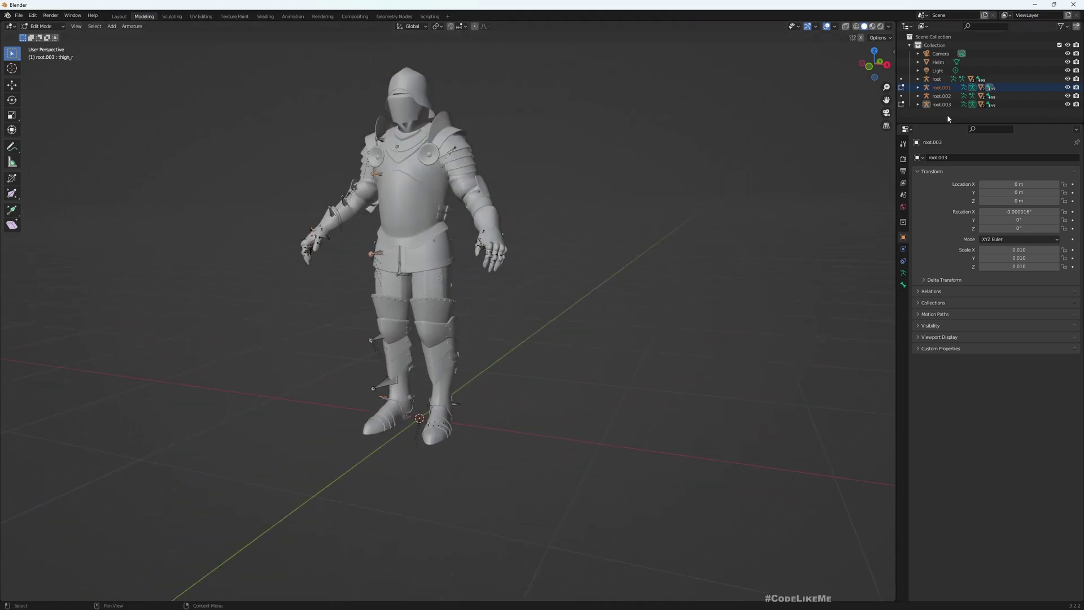
{"action": "left_click", "coordinate": [935, 79]}
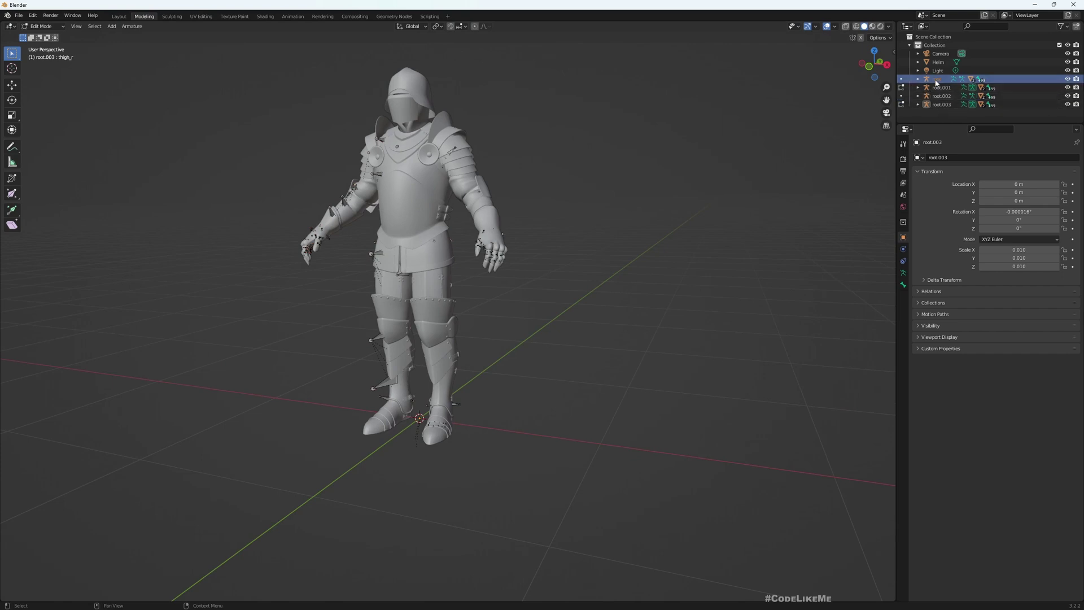
{"action": "key", "text": "Delete"}
- Select root.001 and delete its bones with X > Bones
{"action": "scroll", "coordinate": [413, 219], "scroll_direction": "down", "scroll_amount": 5}
{"action": "scroll", "coordinate": [411, 249], "scroll_direction": "up", "scroll_amount": 4}
{"action": "scroll", "coordinate": [404, 316], "scroll_direction": "down", "scroll_amount": 5}
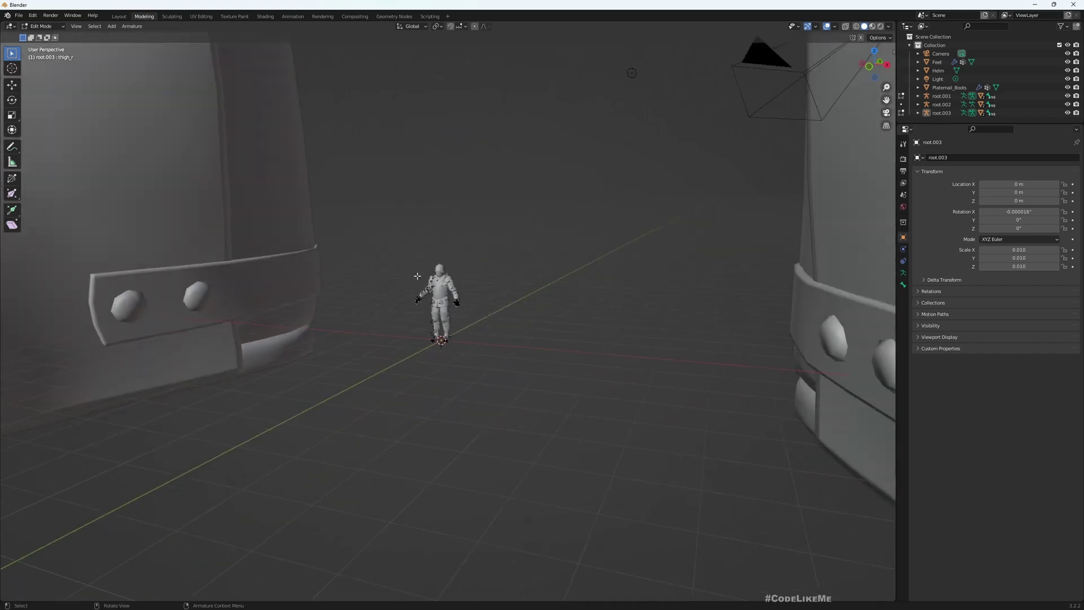
{"action": "scroll", "coordinate": [397, 389], "scroll_direction": "up", "scroll_amount": 5}
{"action": "scroll", "coordinate": [423, 364], "scroll_direction": "down", "scroll_amount": 5}
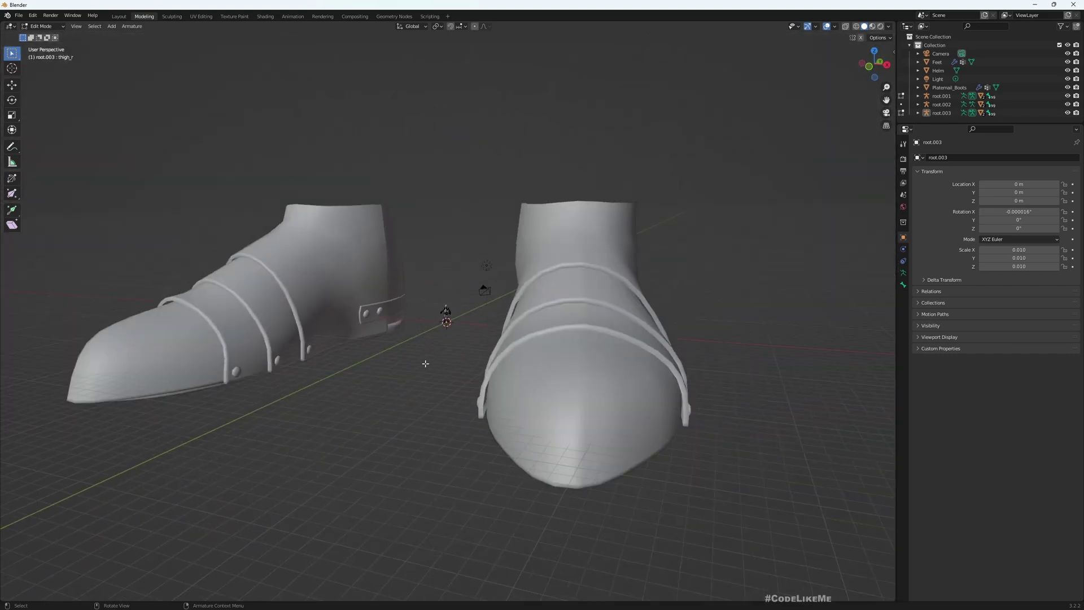
{"action": "scroll", "coordinate": [425, 362], "scroll_direction": "up", "scroll_amount": 6}
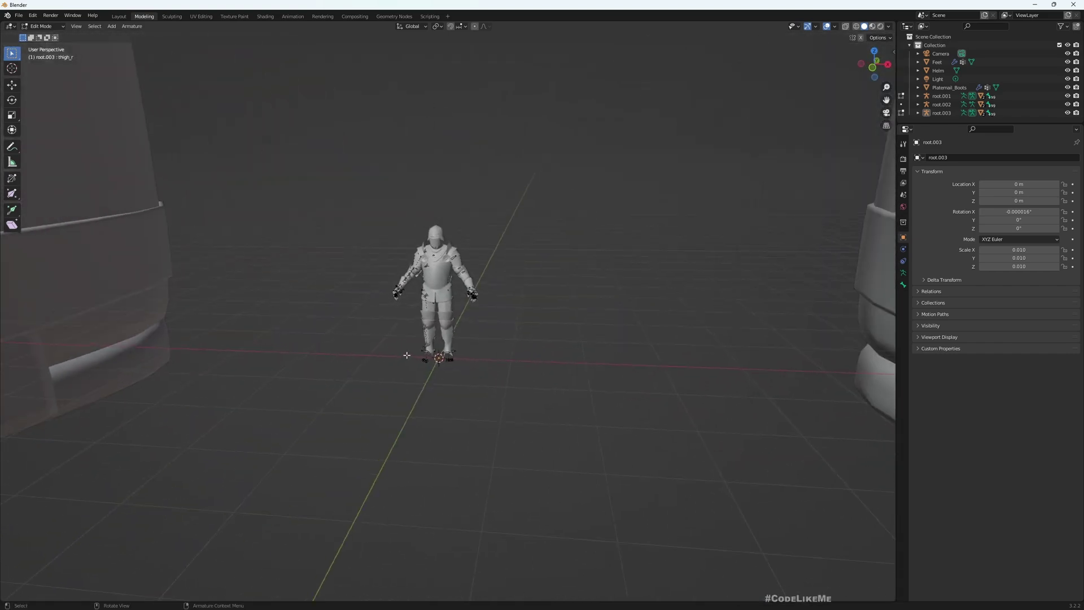
{"action": "middle_click_drag", "start_coordinate": [413, 360], "coordinate": [410, 347]}
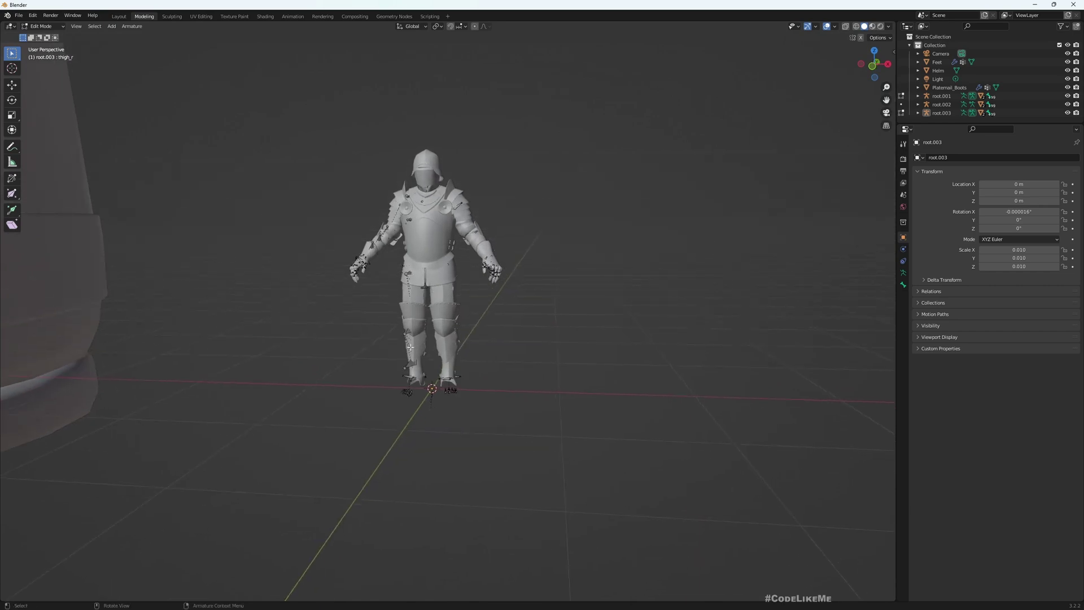
{"action": "scroll", "coordinate": [435, 308], "scroll_direction": "up", "scroll_amount": 3}
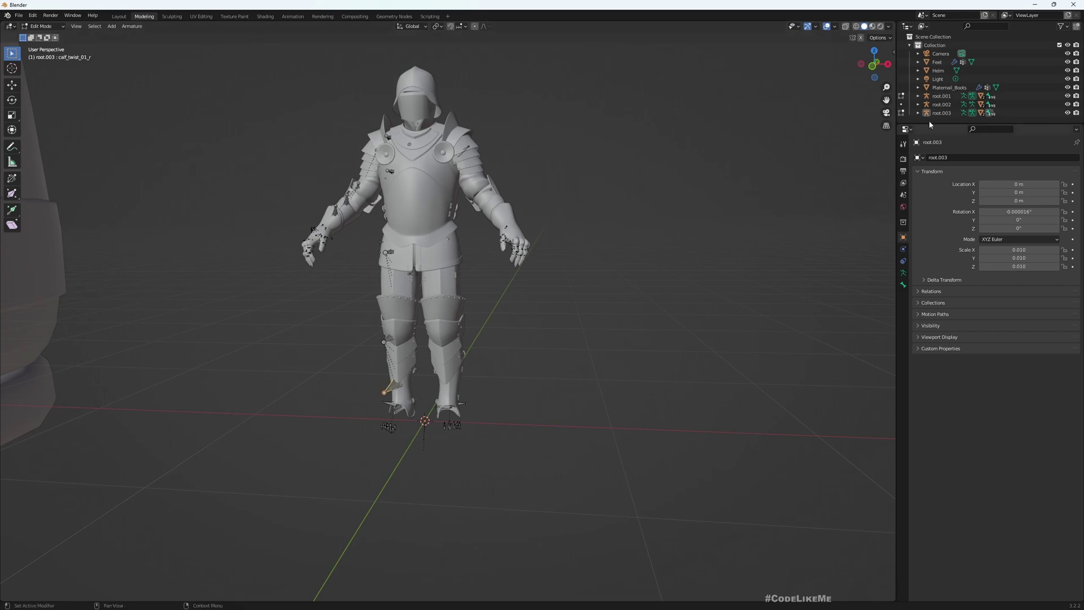
{"action": "left_click", "coordinate": [943, 98]}
{"action": "middle_click_drag", "start_coordinate": [525, 240], "coordinate": [542, 235]}
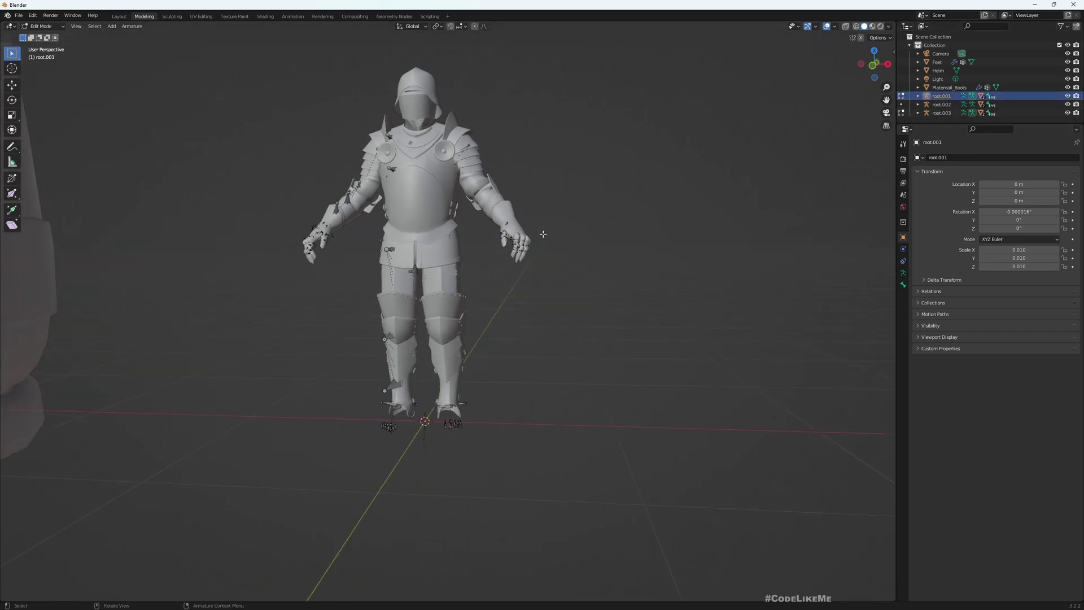
{"action": "key", "text": "x"}
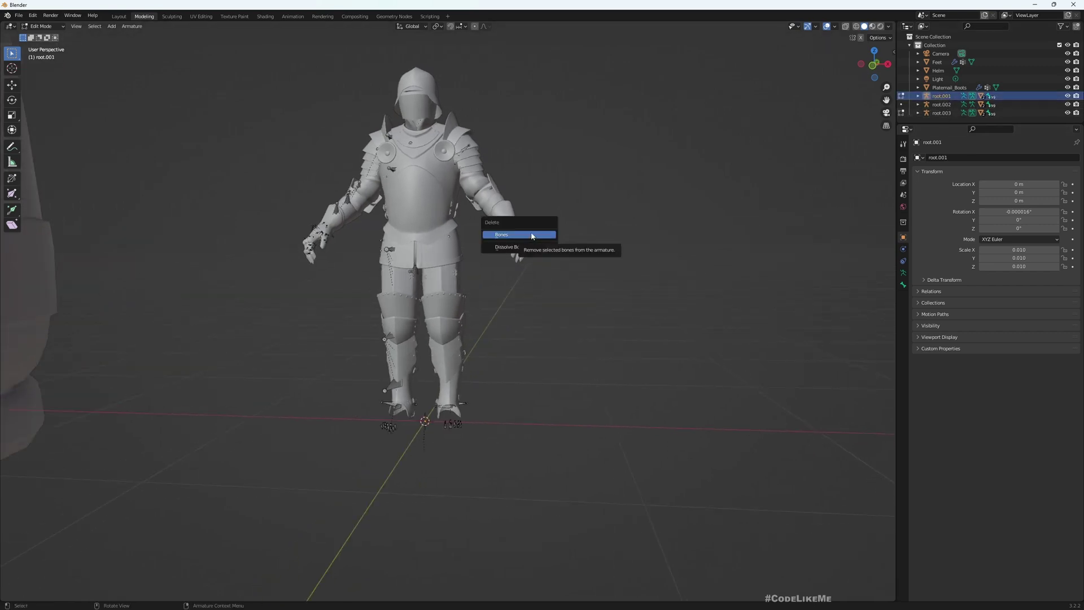
{"action": "left_click", "coordinate": [523, 235]}
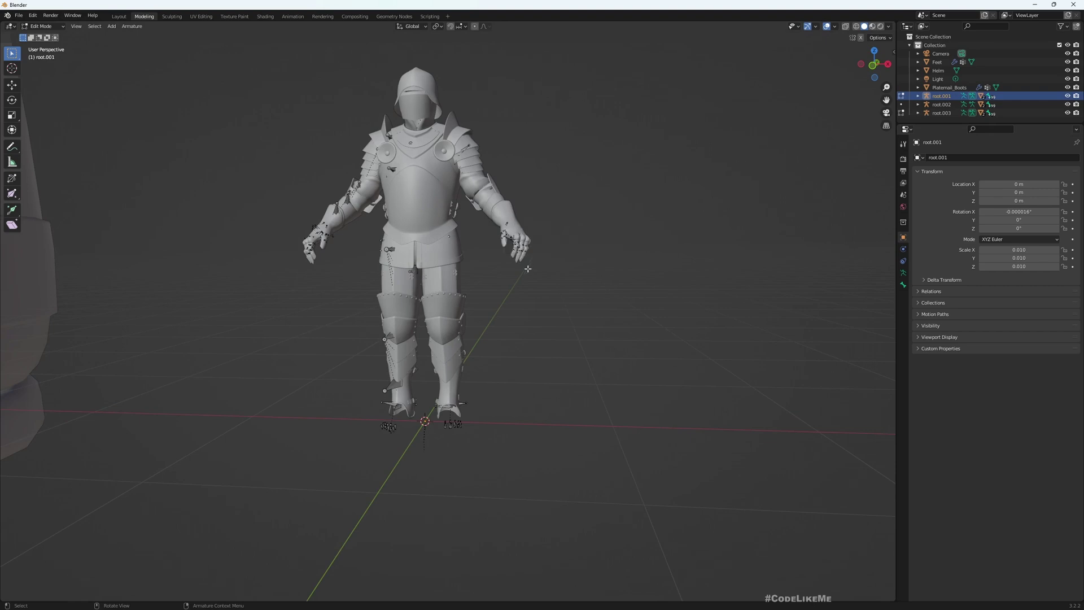
- Undo four times to restore the root armature and return it to Pose Mode
{"action": "scroll", "coordinate": [528, 270], "scroll_direction": "down", "scroll_amount": 6}
{"action": "scroll", "coordinate": [527, 270], "scroll_direction": "down", "scroll_amount": 8}
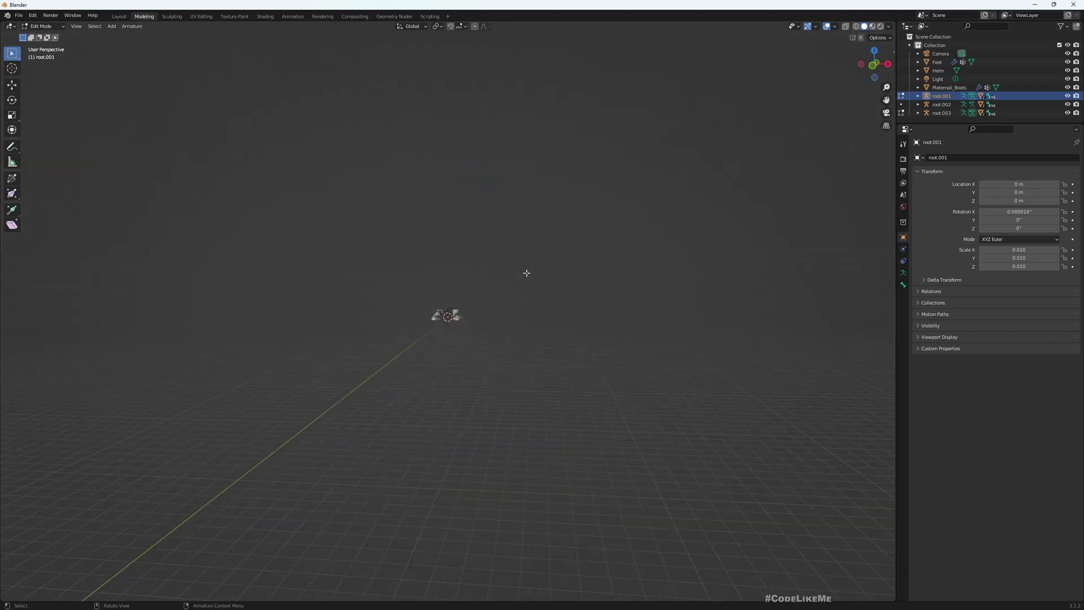
{"action": "scroll", "coordinate": [523, 277], "scroll_direction": "up", "scroll_amount": 9}
{"action": "scroll", "coordinate": [516, 283], "scroll_direction": "up", "scroll_amount": 4}
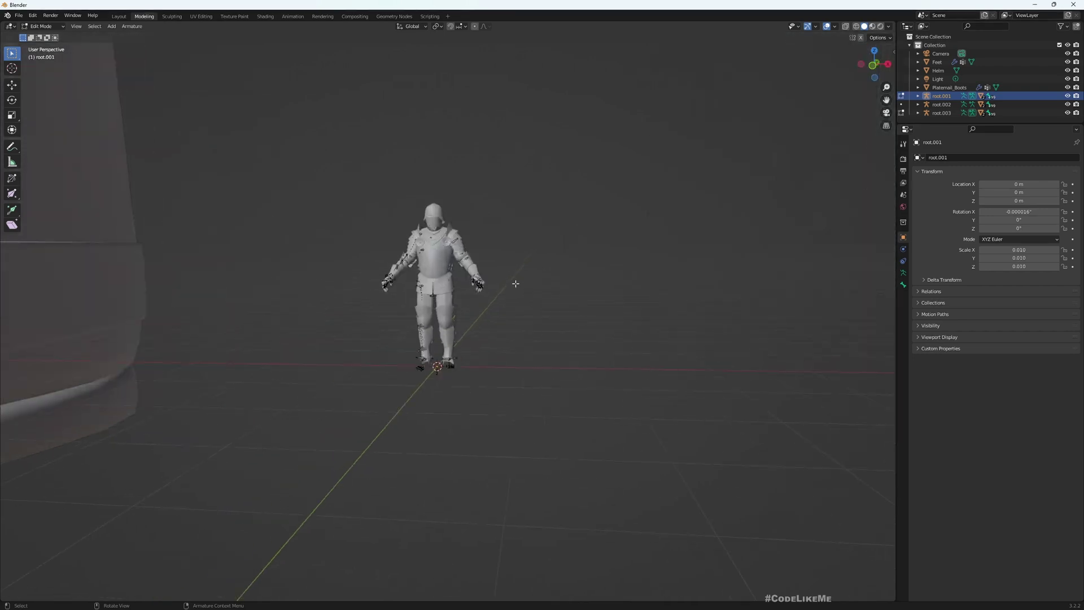
{"action": "key", "text": "ctrl+z"}
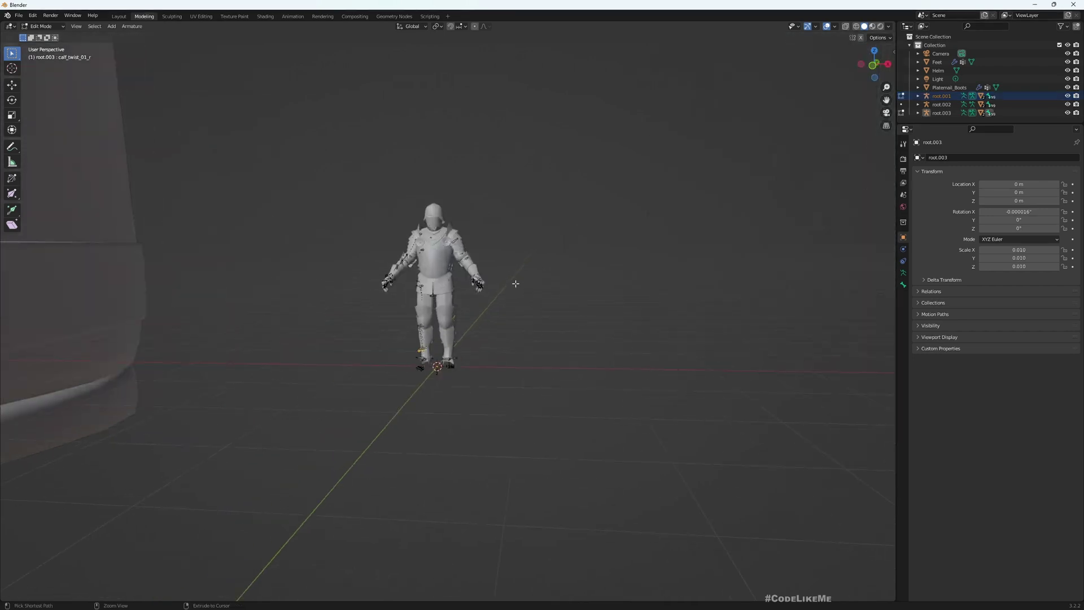
{"action": "key", "text": "ctrl+z"}
{"action": "key", "text": "ctrl+z"}
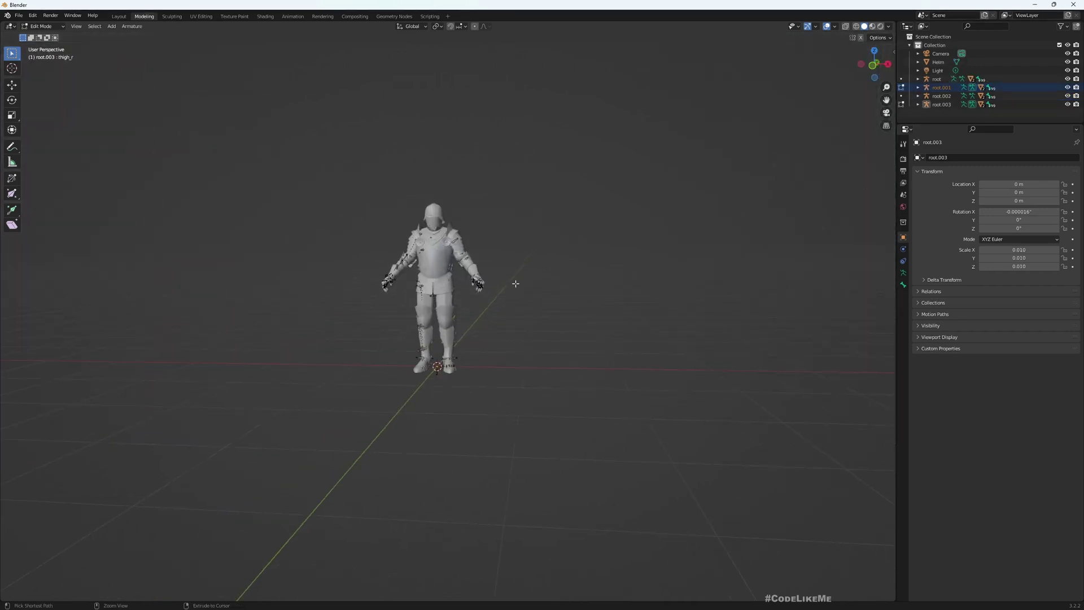
{"action": "key", "text": "ctrl+z"}
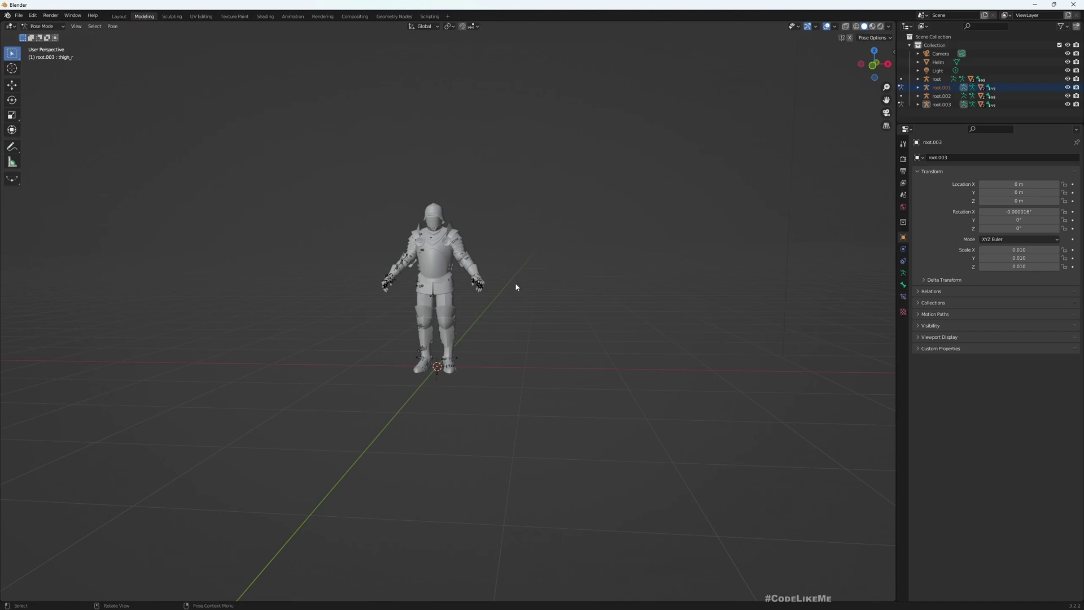
{"action": "key", "text": "ctrl+z"}
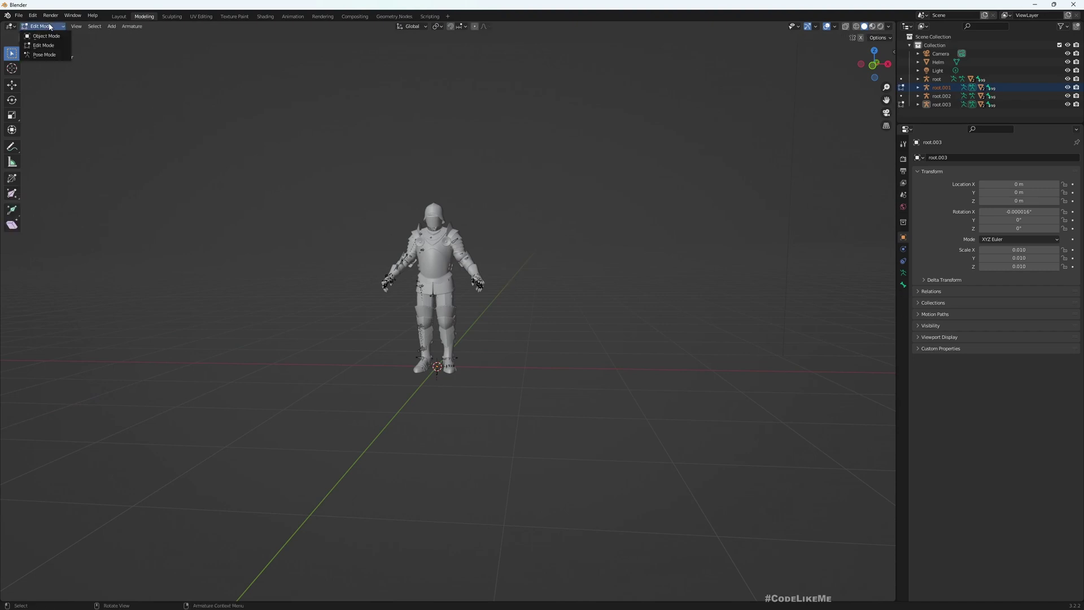
- Switch to Object Mode, deselect everything and delete the root armature
{"action": "left_click", "coordinate": [94, 26]}
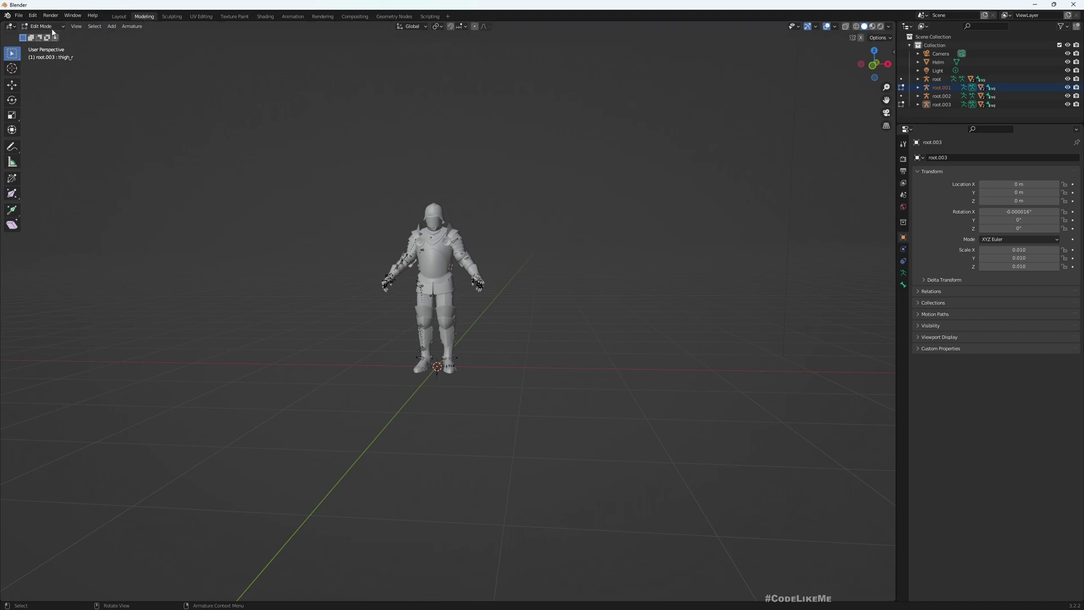
{"action": "left_click", "coordinate": [41, 27]}
{"action": "left_click", "coordinate": [41, 36]}
{"action": "scroll", "coordinate": [435, 300], "scroll_direction": "up", "scroll_amount": 4}
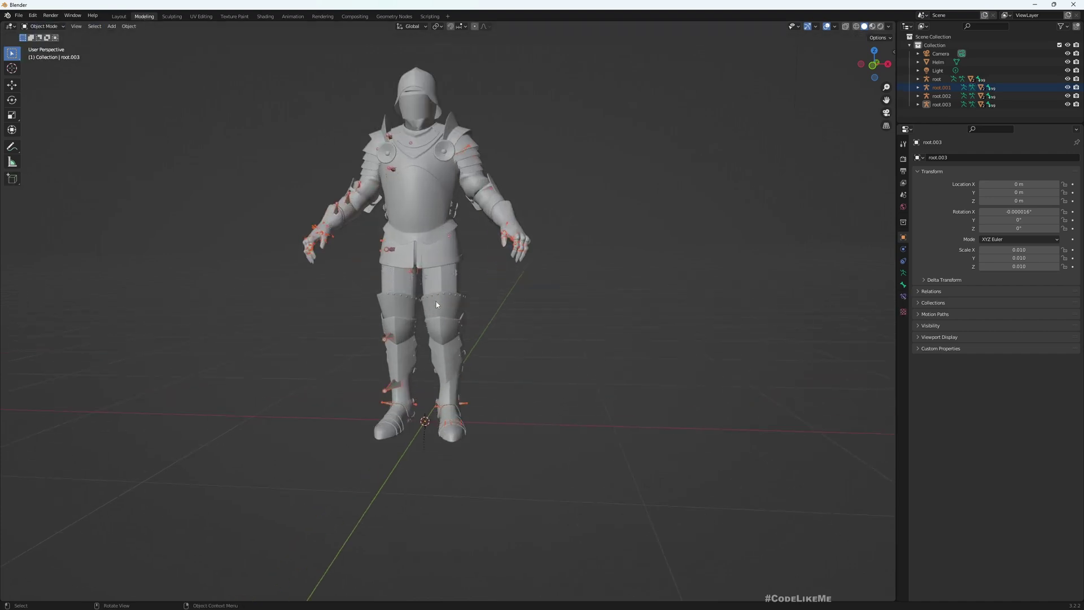
{"action": "left_click", "coordinate": [366, 445]}
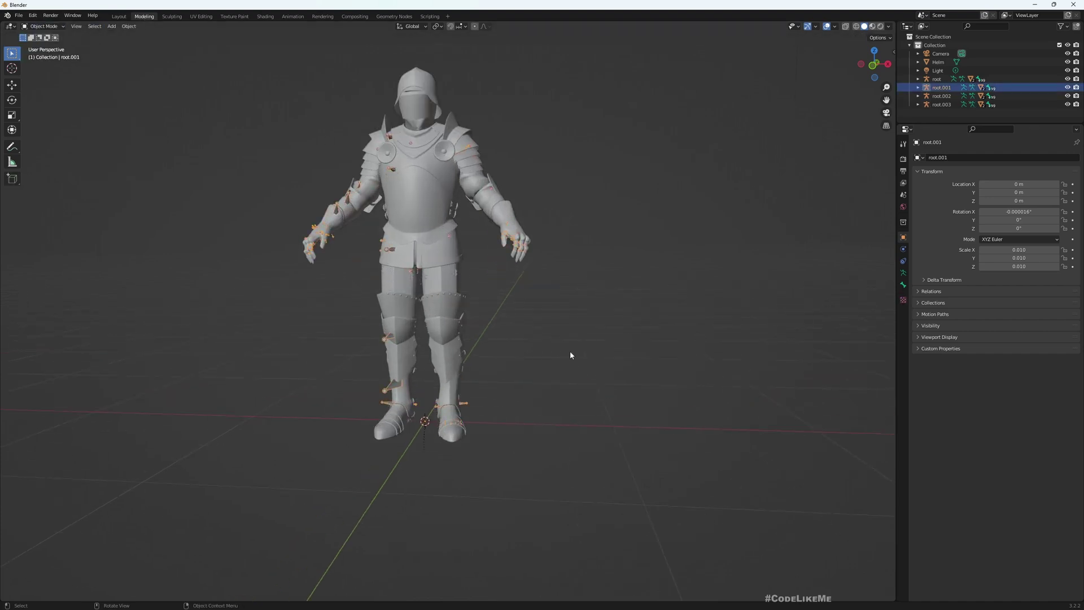
{"action": "left_click", "coordinate": [935, 80]}
{"action": "key", "text": "Delete"}
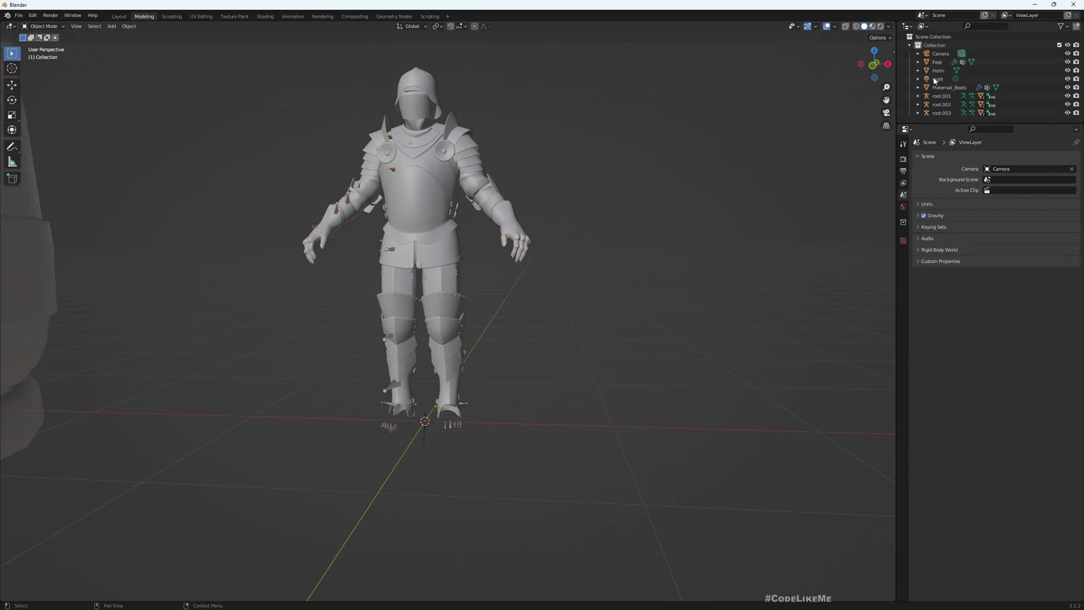
- Delete the root.003 legs and root.002 hands armatures, undoing the accidental root.001 deletion
{"action": "left_click", "coordinate": [936, 113]}
{"action": "key", "text": "Delete"}
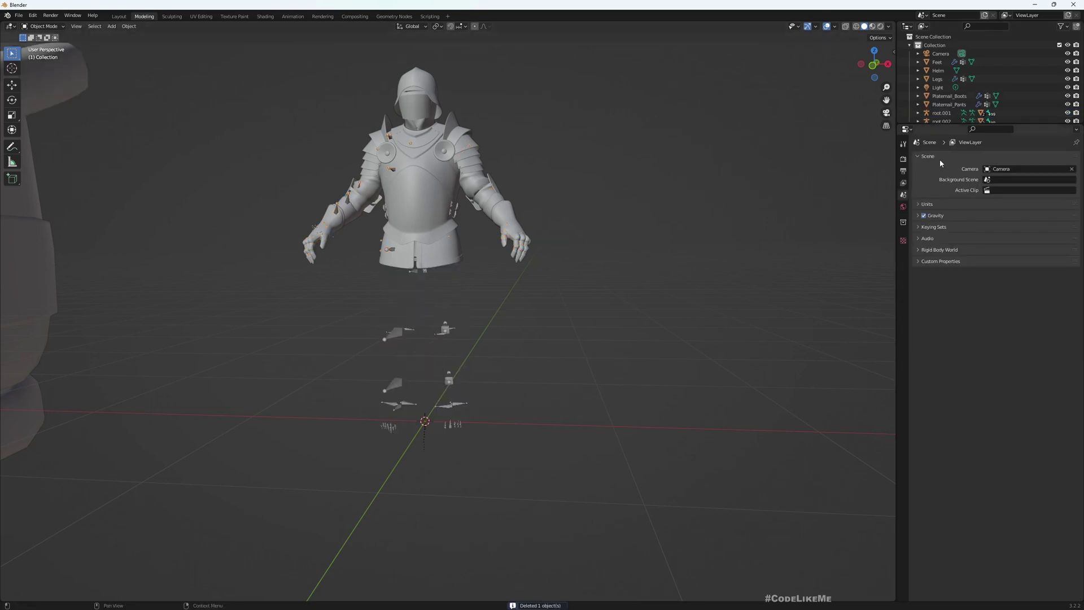
{"action": "scroll", "coordinate": [942, 116], "scroll_direction": "down", "scroll_amount": 1}
{"action": "left_click", "coordinate": [939, 108]}
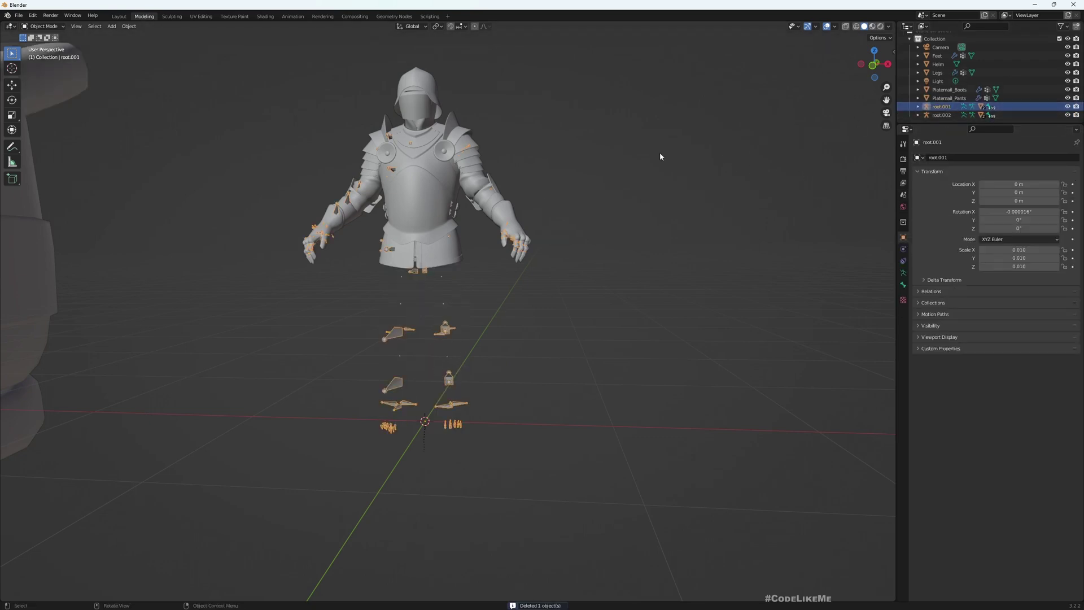
{"action": "key", "text": "Delete"}
{"action": "key", "text": "ctrl+z"}
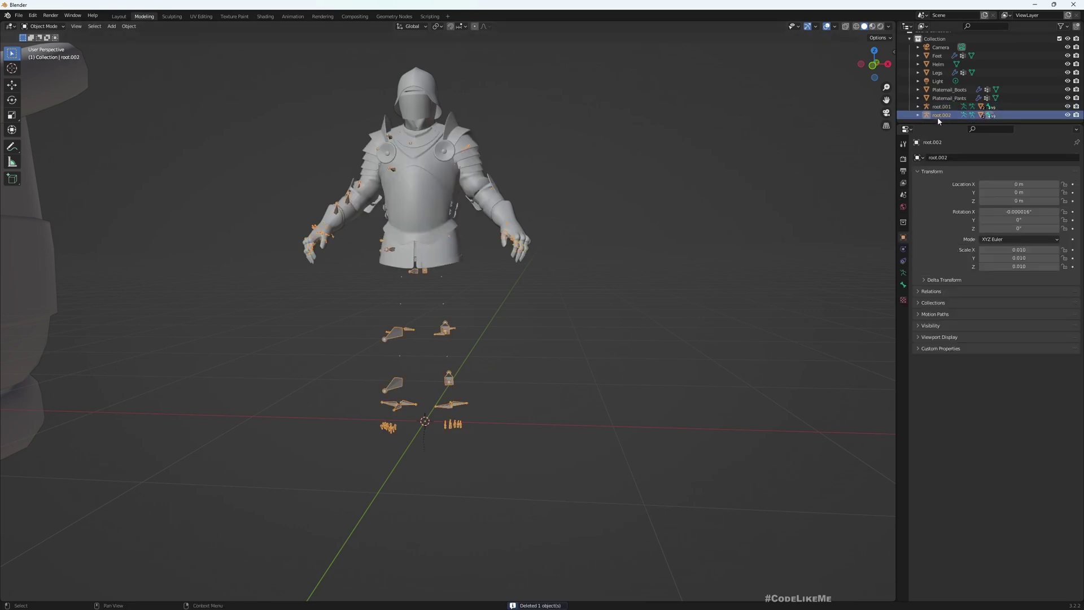
{"action": "key", "text": "Delete"}
- Delete the Platemail_Boots, Platemail_Pants, Feet and Legs meshes
{"action": "scroll", "coordinate": [439, 217], "scroll_direction": "up", "scroll_amount": 2}
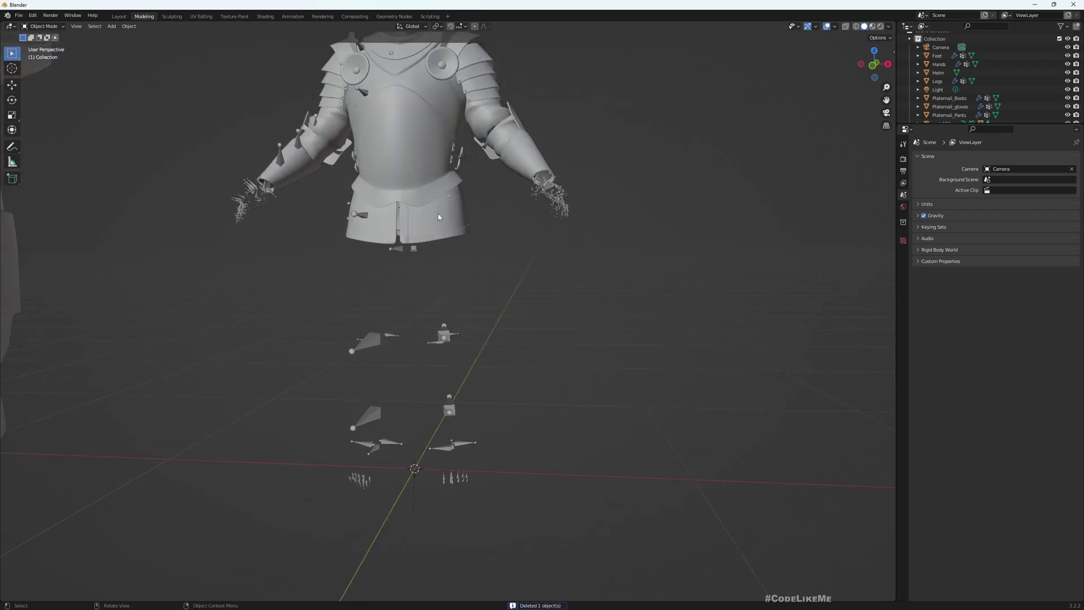
{"action": "middle_click_drag", "start_coordinate": [319, 161], "coordinate": [339, 188]}
{"action": "scroll", "coordinate": [424, 163], "scroll_direction": "down", "scroll_amount": 18}
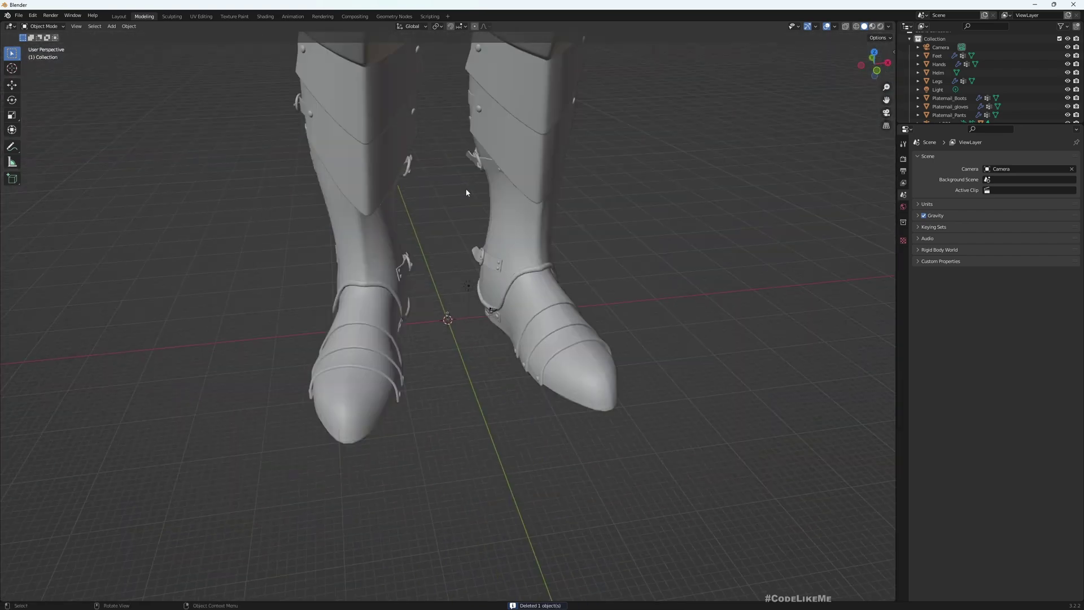
{"action": "scroll", "coordinate": [466, 192], "scroll_direction": "down", "scroll_amount": 8}
{"action": "middle_click_drag", "start_coordinate": [497, 260], "coordinate": [482, 223]}
{"action": "scroll", "coordinate": [473, 288], "scroll_direction": "up", "scroll_amount": 8}
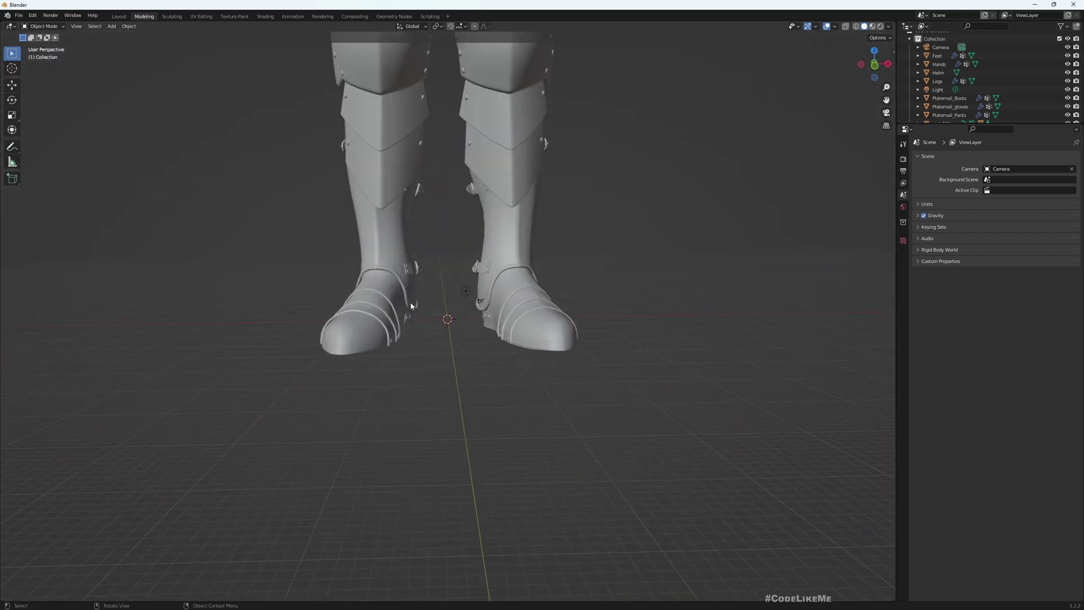
{"action": "left_click", "coordinate": [374, 305]}
{"action": "key", "text": "Delete"}
{"action": "left_click", "coordinate": [382, 201]}
{"action": "key", "text": "Delete"}
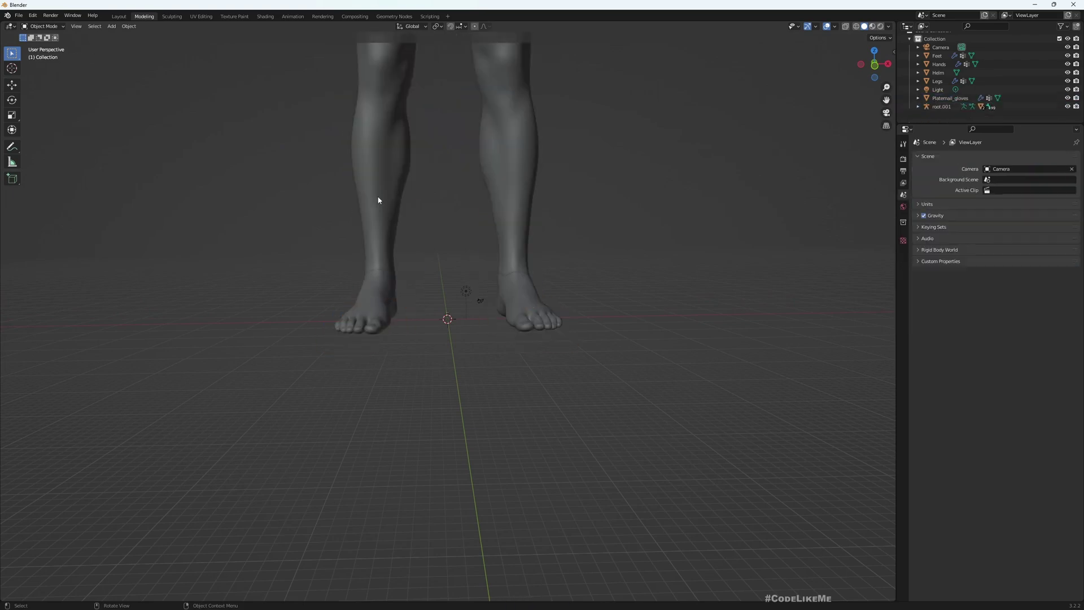
{"action": "left_click", "coordinate": [378, 289]}
{"action": "key", "text": "Delete"}
{"action": "left_click", "coordinate": [370, 206]}
{"action": "key", "text": "Delete"}
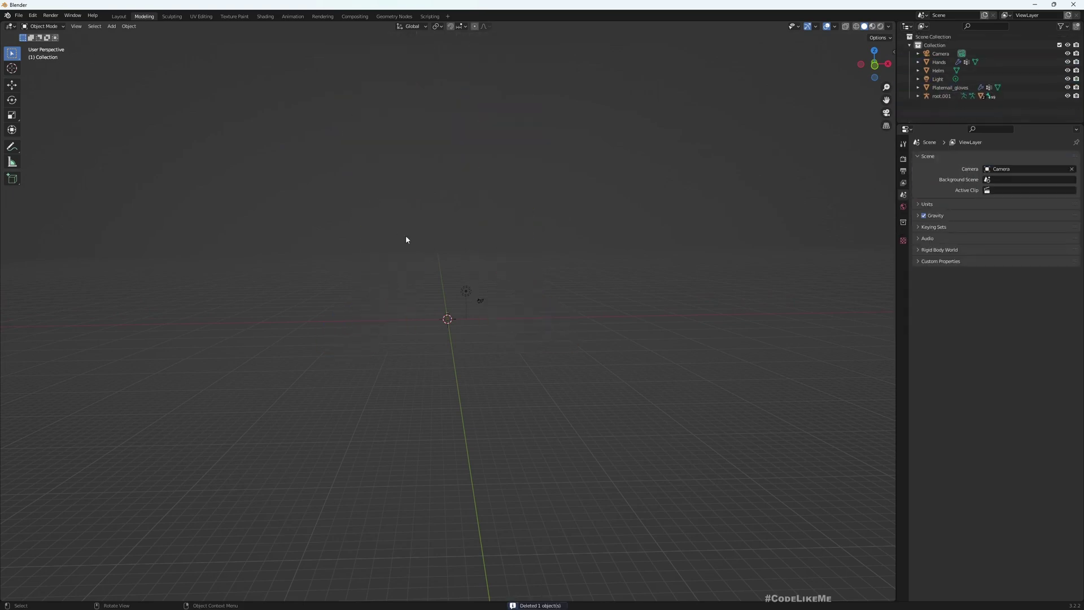
- Delete the Platemail_gloves and Hands meshes and the Helm object
{"action": "left_click", "coordinate": [336, 62]}
{"action": "key", "text": "Delete"}
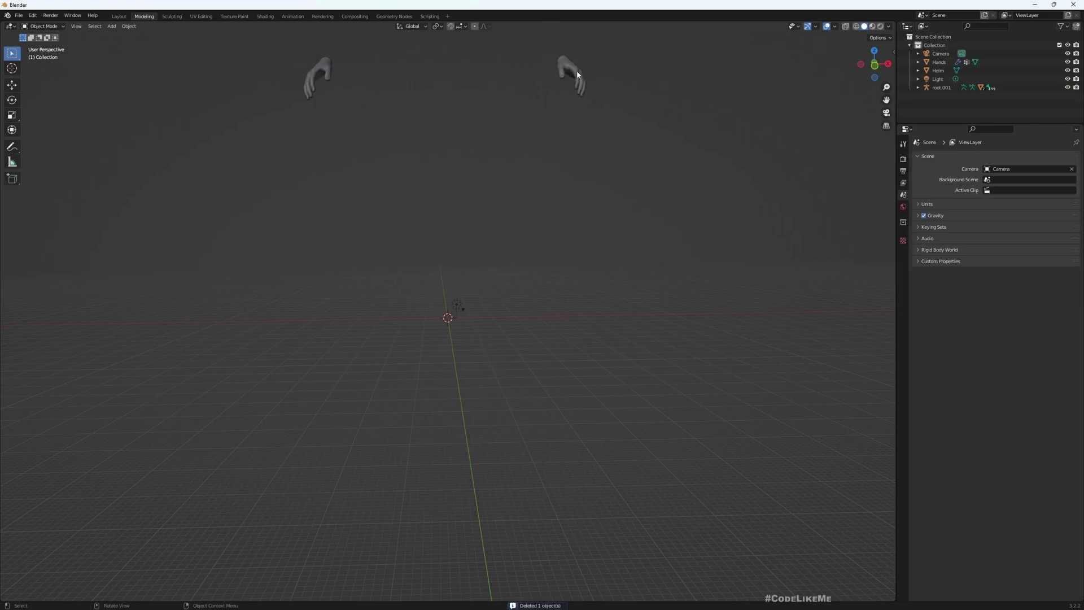
{"action": "left_click", "coordinate": [572, 65]}
{"action": "key", "text": "Delete"}
{"action": "middle_click_drag", "start_coordinate": [508, 134], "coordinate": [467, 326]}
{"action": "scroll", "coordinate": [466, 325], "scroll_direction": "up", "scroll_amount": 10}
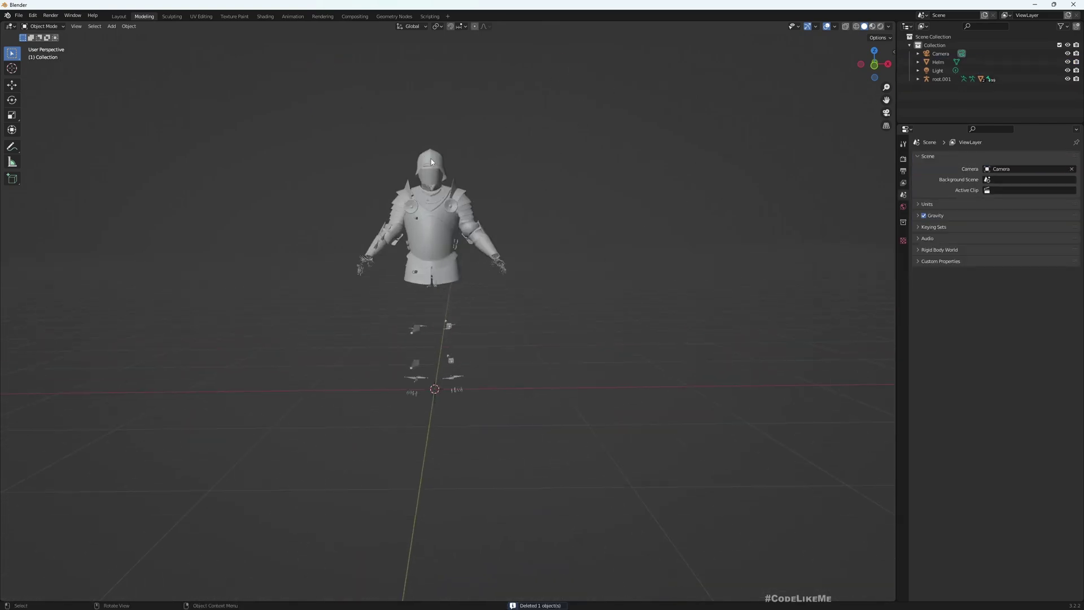
{"action": "left_click", "coordinate": [432, 163]}
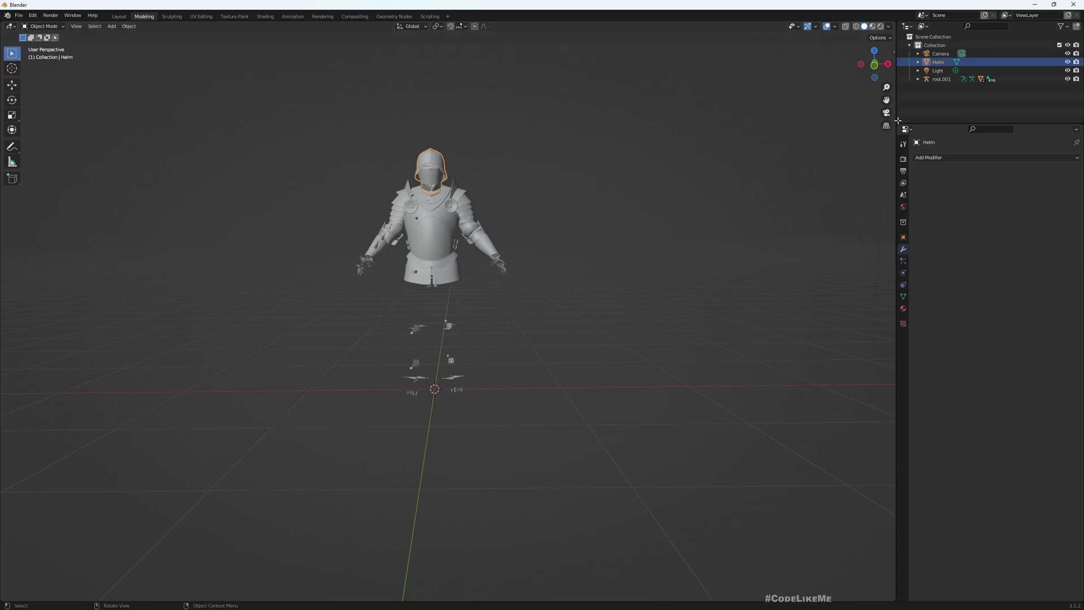
{"action": "scroll", "coordinate": [434, 170], "scroll_direction": "up", "scroll_amount": 3}
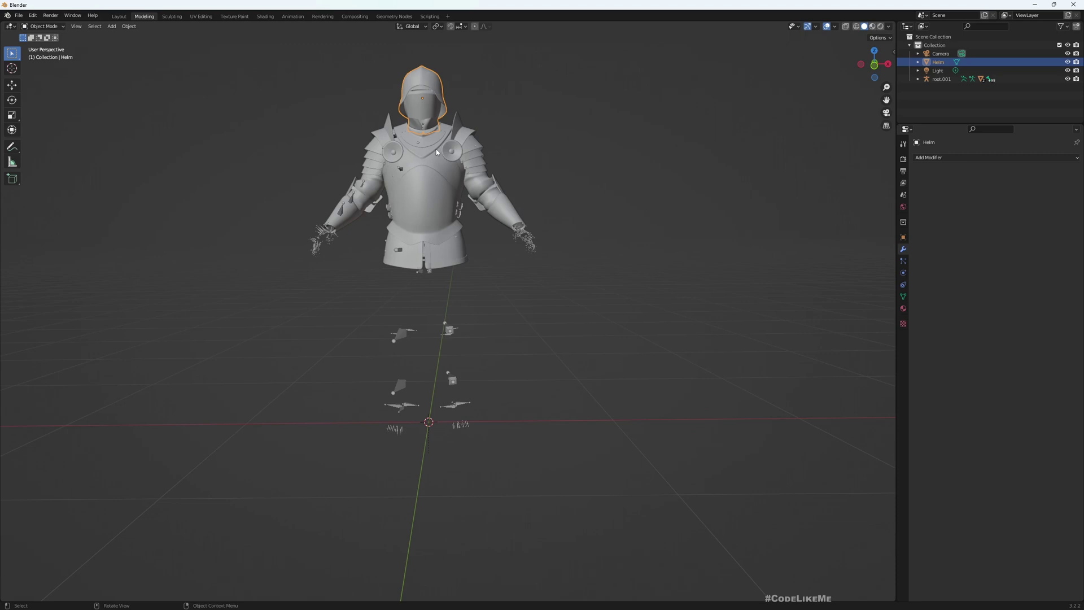
{"action": "key", "text": "x"}
{"action": "scroll", "coordinate": [436, 151], "scroll_direction": "up", "scroll_amount": 3}
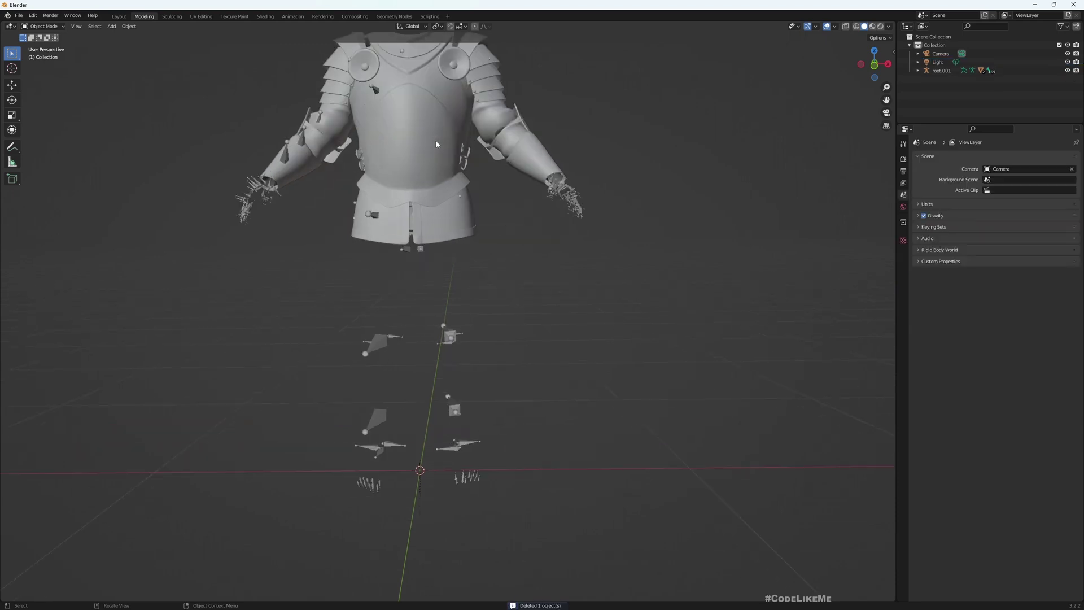
{"action": "scroll", "coordinate": [435, 148], "scroll_direction": "down", "scroll_amount": 2}
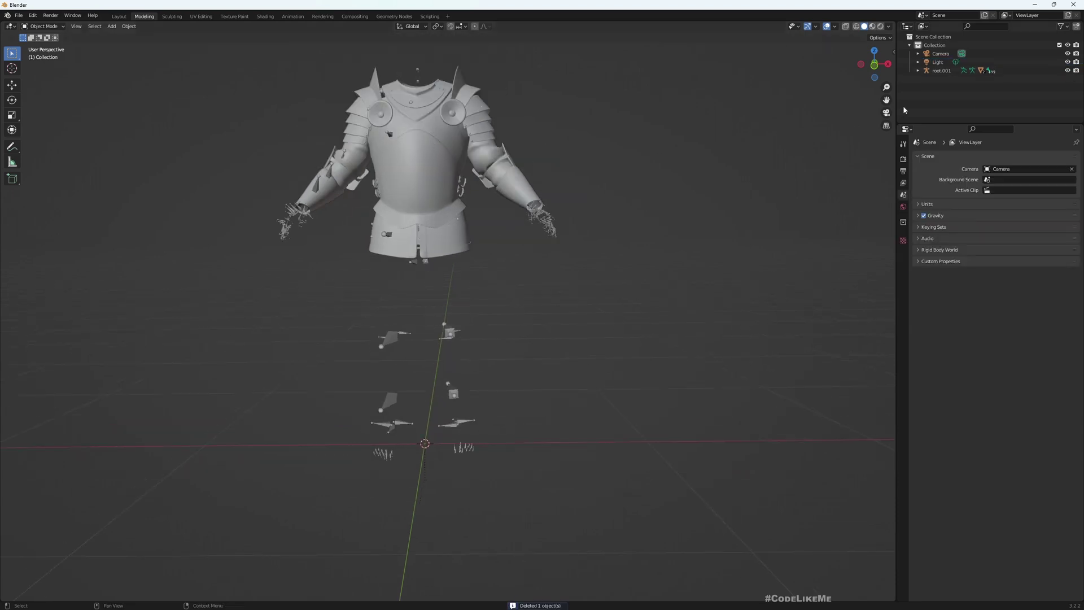
{"action": "scroll", "coordinate": [385, 180], "scroll_direction": "up", "scroll_amount": 1}
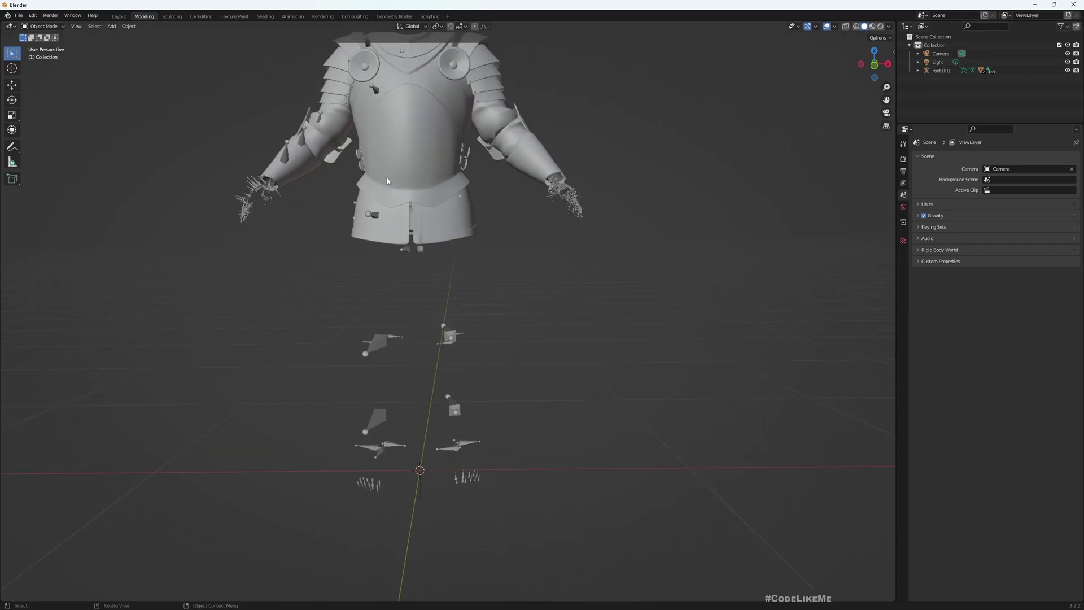
- Rename the root.001 armature to root
{"action": "left_click", "coordinate": [941, 70]}
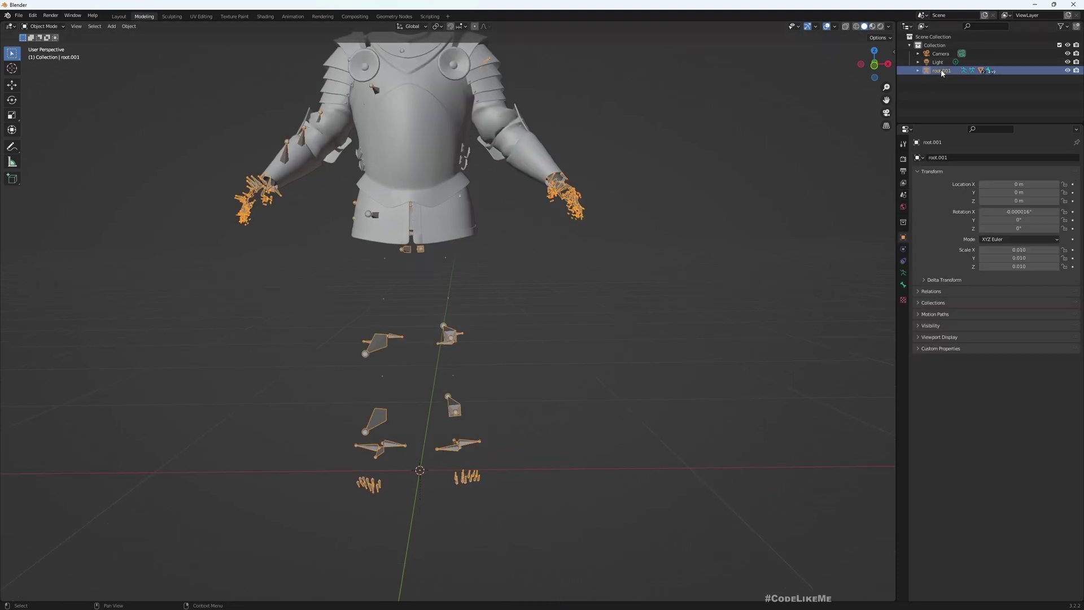
{"action": "double_click", "coordinate": [953, 72]}
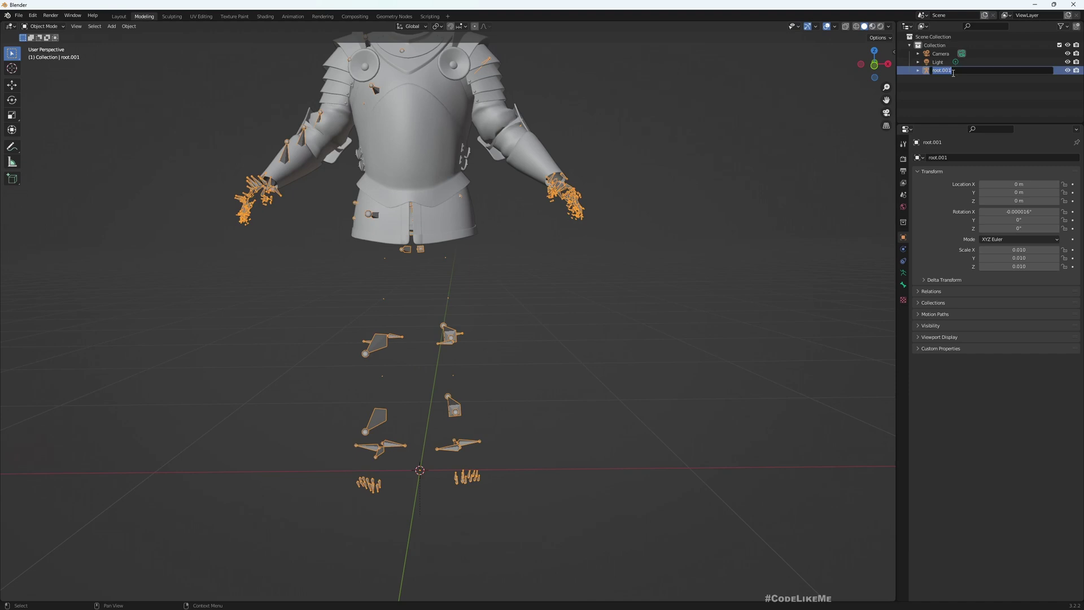
{"action": "key", "text": "End"}
{"action": "key", "text": "BackSpace"}
{"action": "key", "text": "BackSpace"}
{"action": "key", "text": "BackSpace"}
{"action": "key", "text": "BackSpace"}
{"action": "key", "text": "Return"}
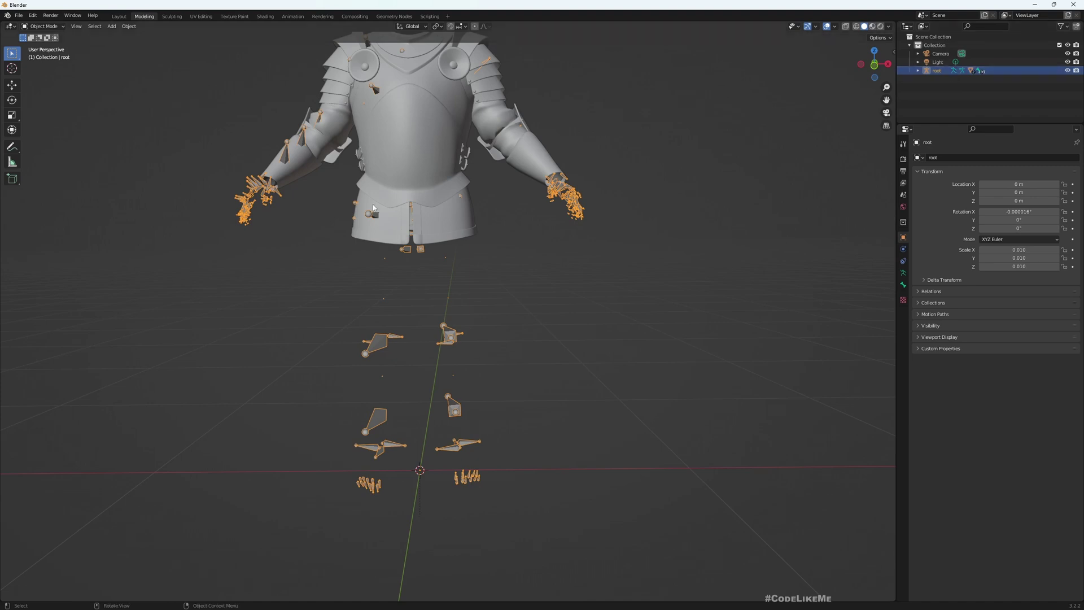
{"action": "middle_click_drag", "start_coordinate": [373, 199], "coordinate": [257, 148]}
{"action": "left_click", "coordinate": [267, 156]}
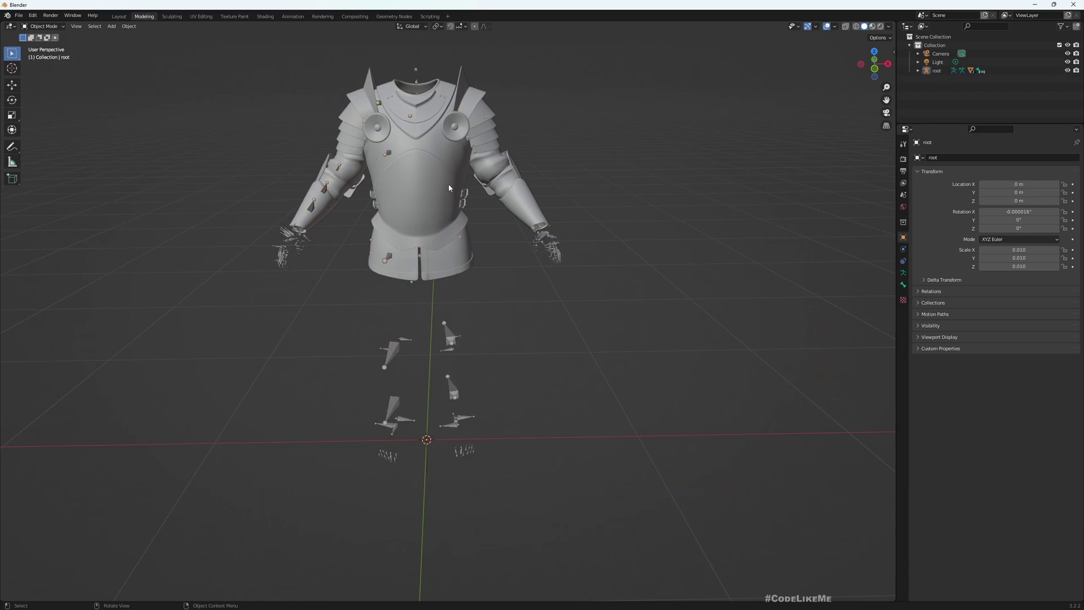
- Start an FBX export and point it at the armour's source folder
{"action": "left_click", "coordinate": [19, 15]}
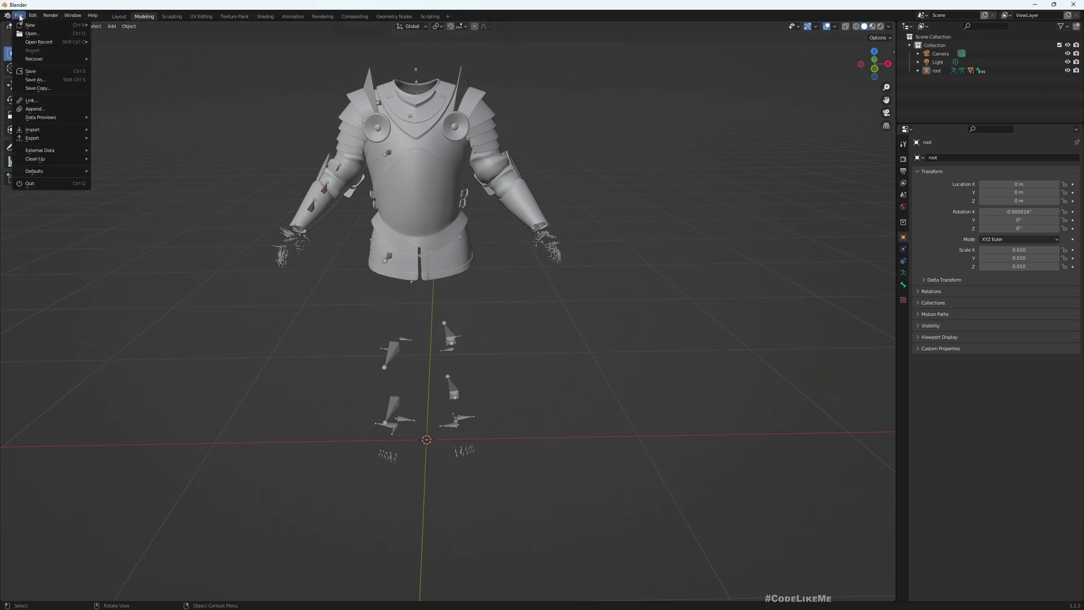
{"action": "mouse_move", "coordinate": [50, 142]}
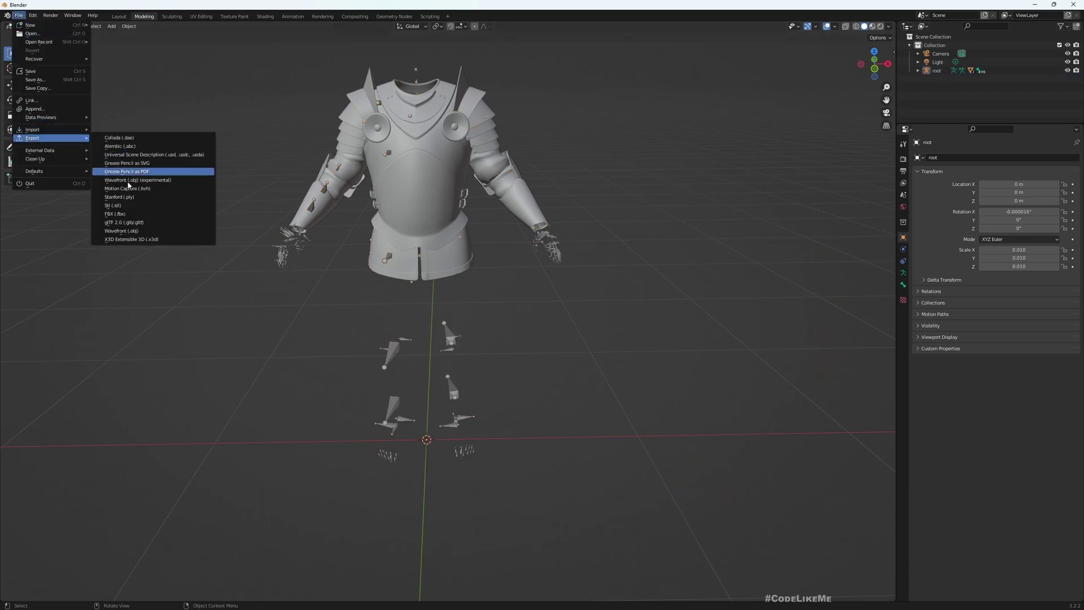
{"action": "left_click", "coordinate": [119, 214]}
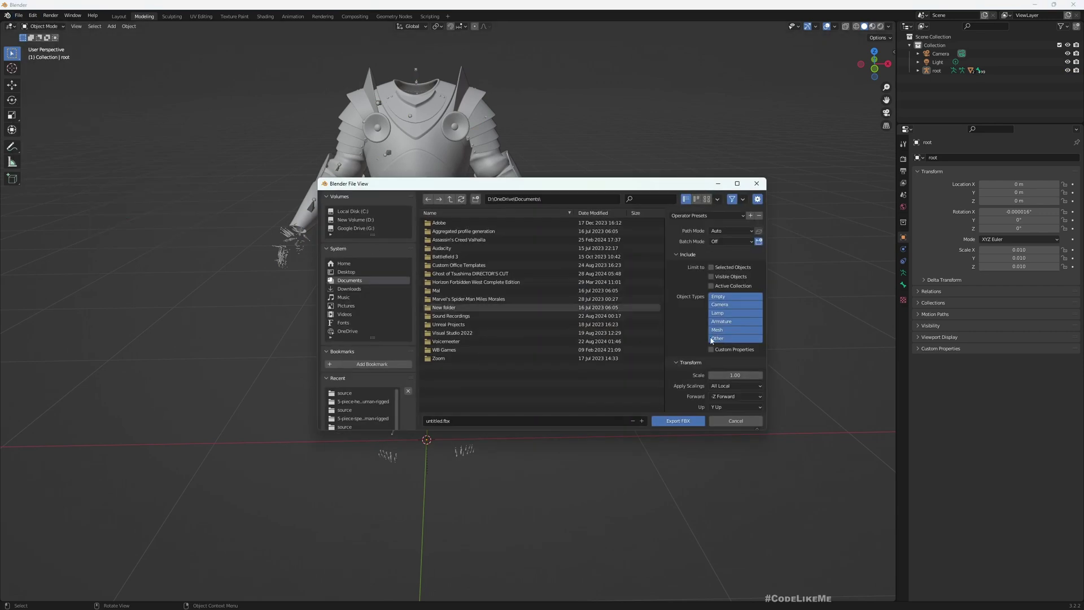
{"action": "left_click", "coordinate": [575, 201]}
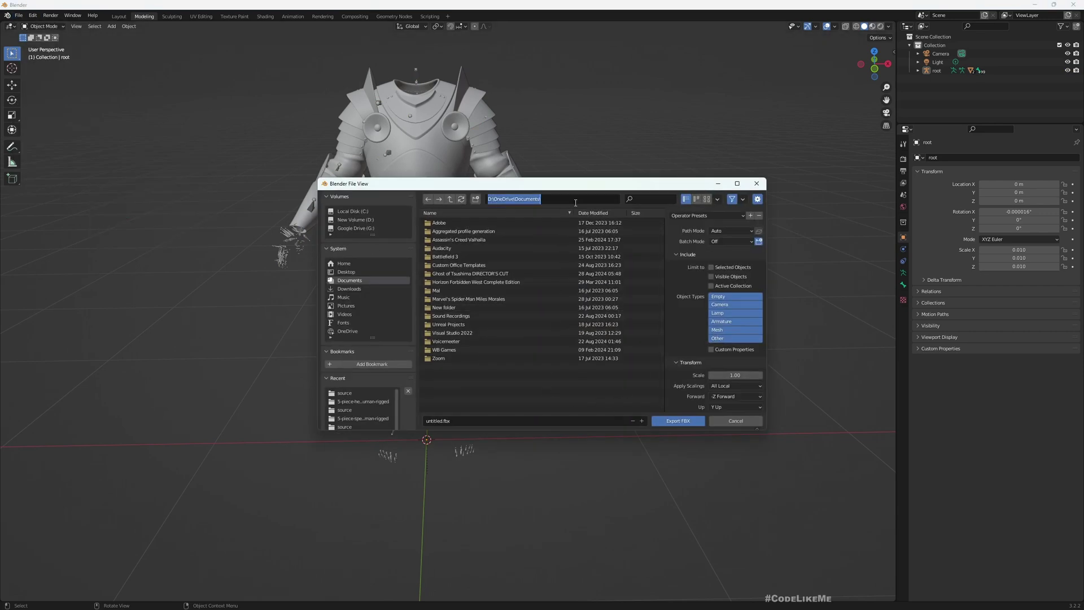
{"action": "type", "text": "D:\\YT\\Action RPG\\Assets\\Models\\Platemail-armor\\source"}
{"action": "key", "text": "Return"}
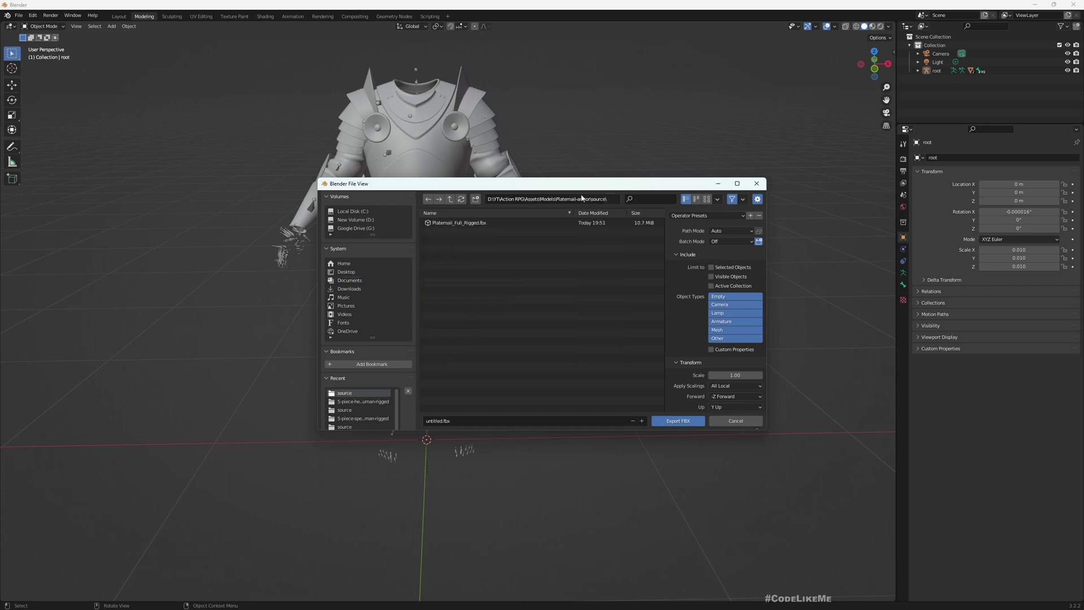
- Export as Plaitmail_chest.fbx with Y Forward and Z Up, then switch to Unreal
{"action": "left_click", "coordinate": [462, 420]}
{"action": "type", "text": "Plaitmail_"}
{"action": "key", "text": "BackSpace"}
{"action": "type", "text": "Armo"}
{"action": "key", "text": "BackSpace"}
{"action": "key", "text": "BackSpace"}
{"action": "key", "text": "BackSpace"}
{"action": "key", "text": "BackSpace"}
{"action": "type", "text": "_chest"}
{"action": "left_click", "coordinate": [728, 397]}
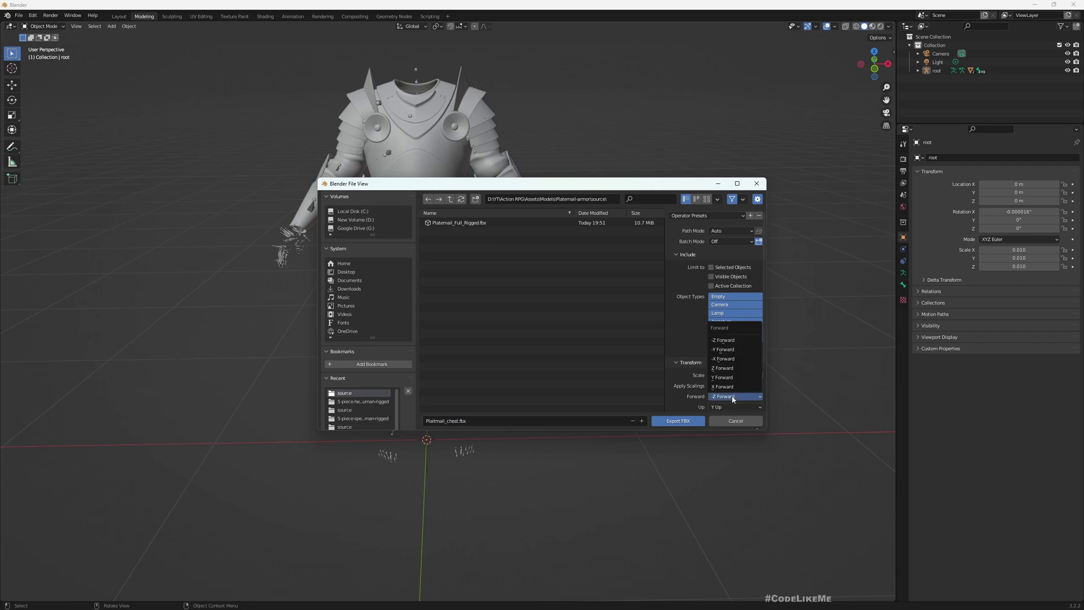
{"action": "left_click", "coordinate": [725, 377]}
{"action": "left_click", "coordinate": [728, 407]}
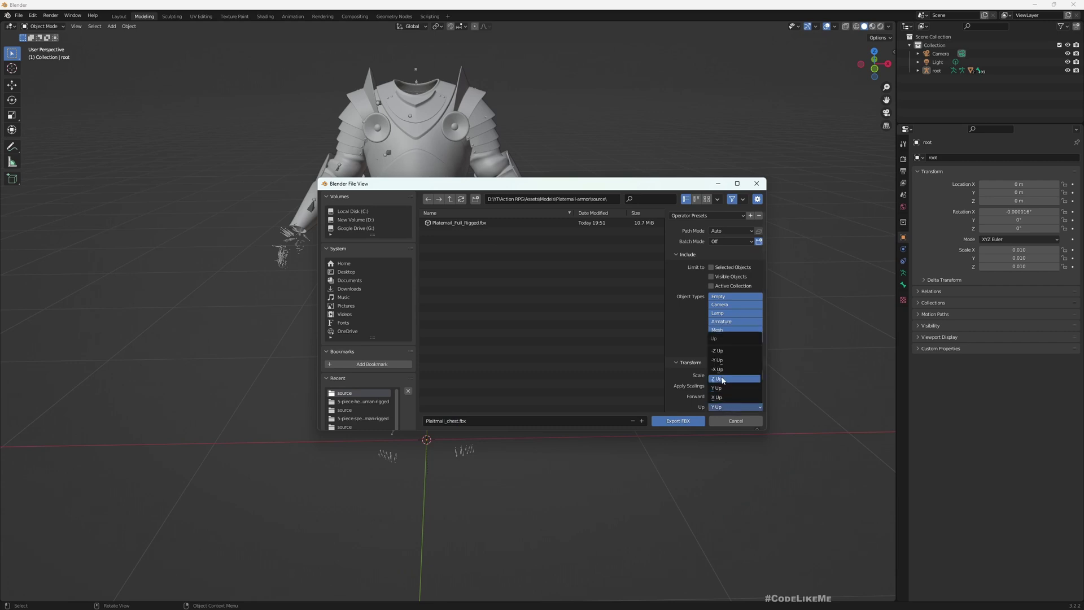
{"action": "left_click", "coordinate": [718, 378]}
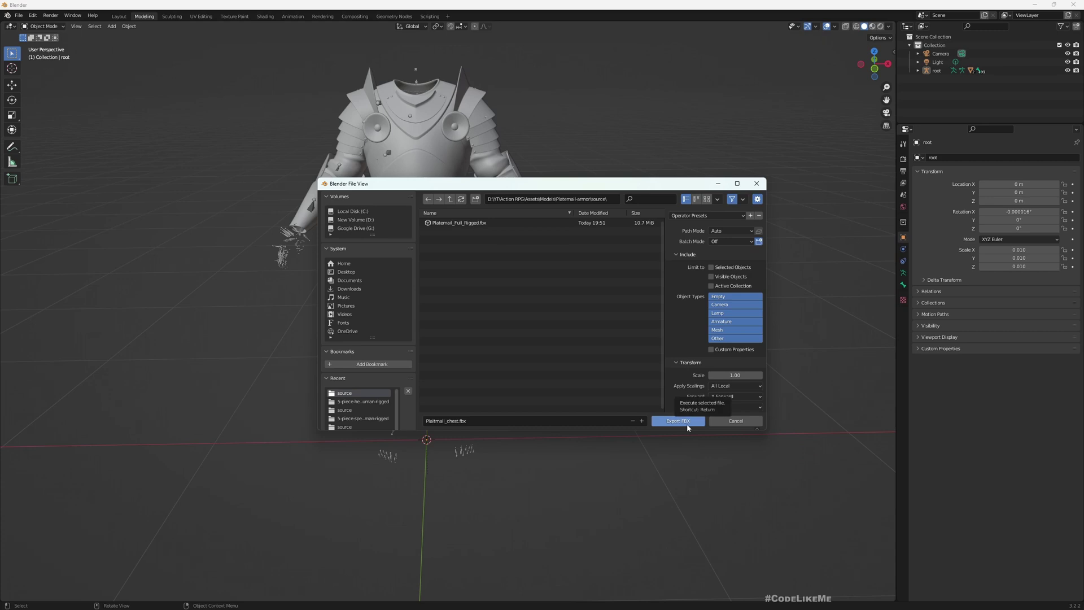
{"action": "left_click", "coordinate": [686, 426]}
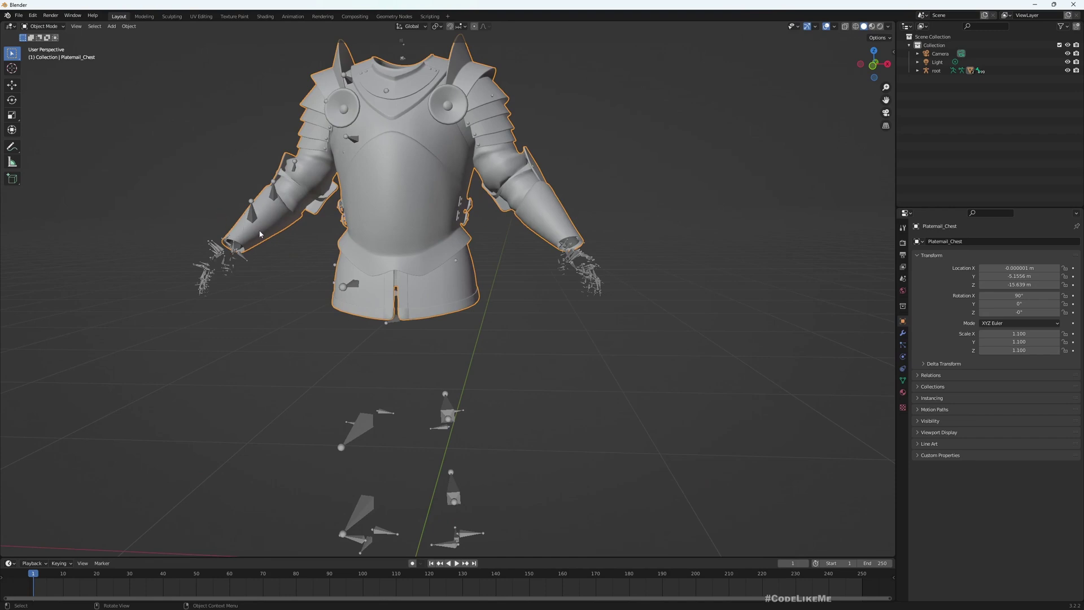
{"action": "scroll", "coordinate": [260, 233], "scroll_direction": "down", "scroll_amount": 4}
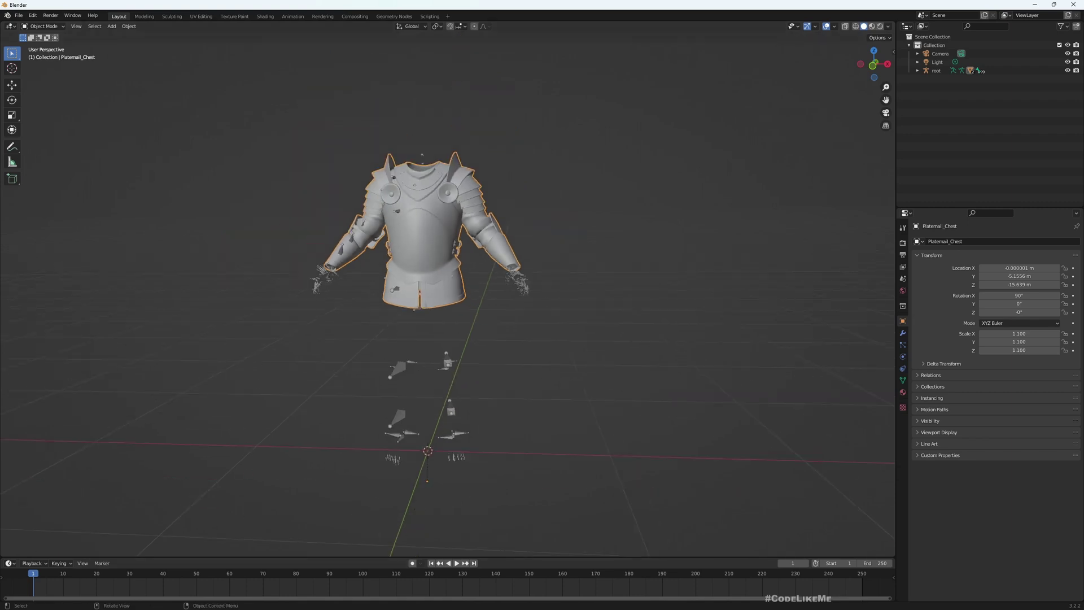
{"action": "key", "text": "alt+Tab"}
{"action": "key", "text": "alt+Tab"}
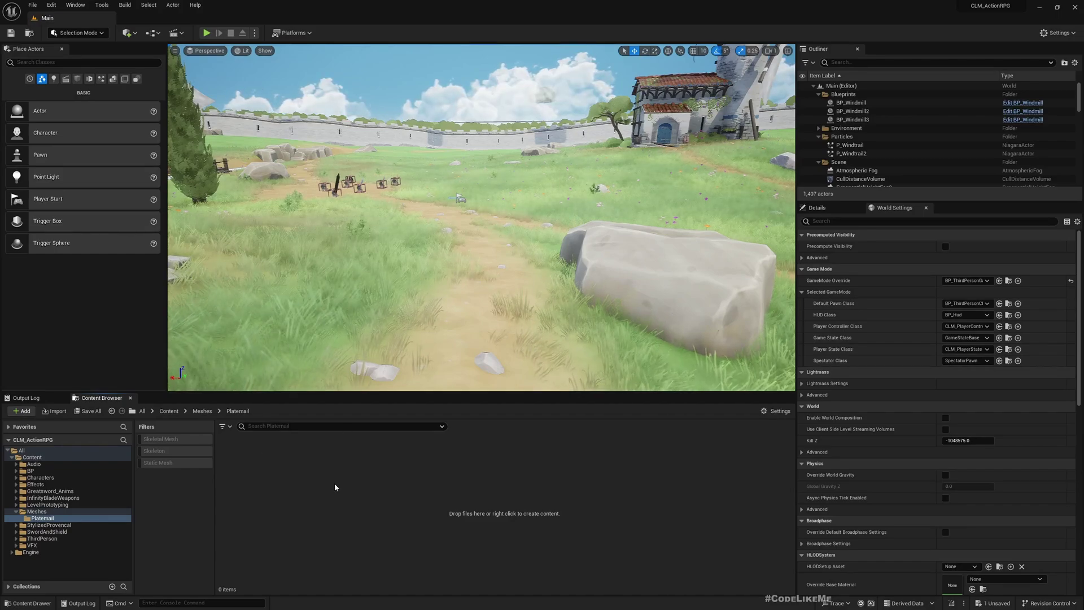
- Drag Plaitmail_chest.fbx from File Explorer into Content/Meshes/Platemail and import it as a skeletal mesh
{"action": "key", "text": "alt+Tab"}
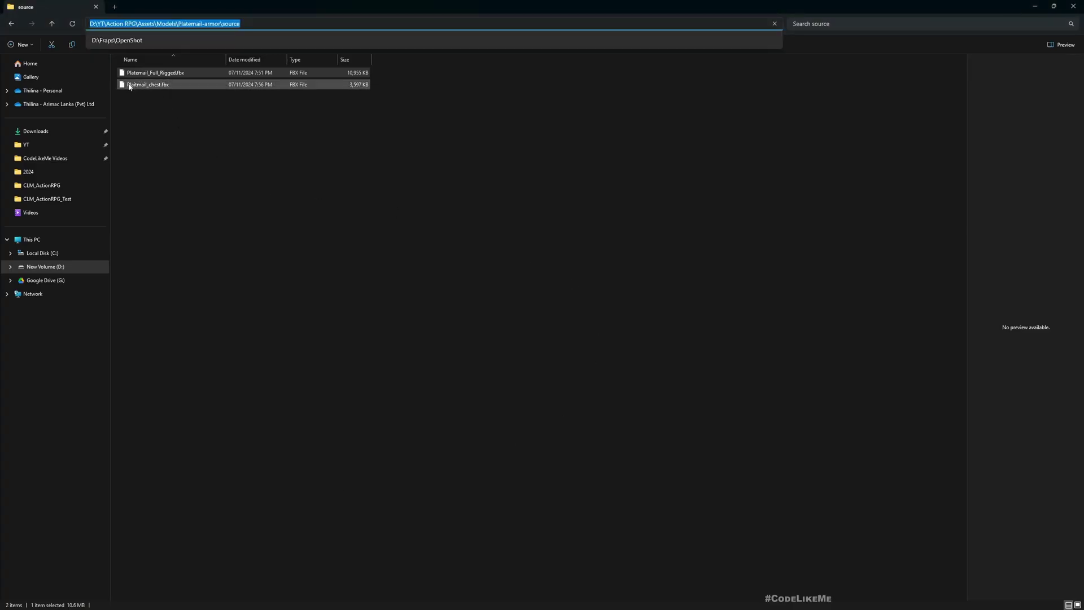
{"action": "left_click_drag", "start_coordinate": [131, 85], "coordinate": [332, 494]}
{"action": "key", "text": "alt+Tab"}
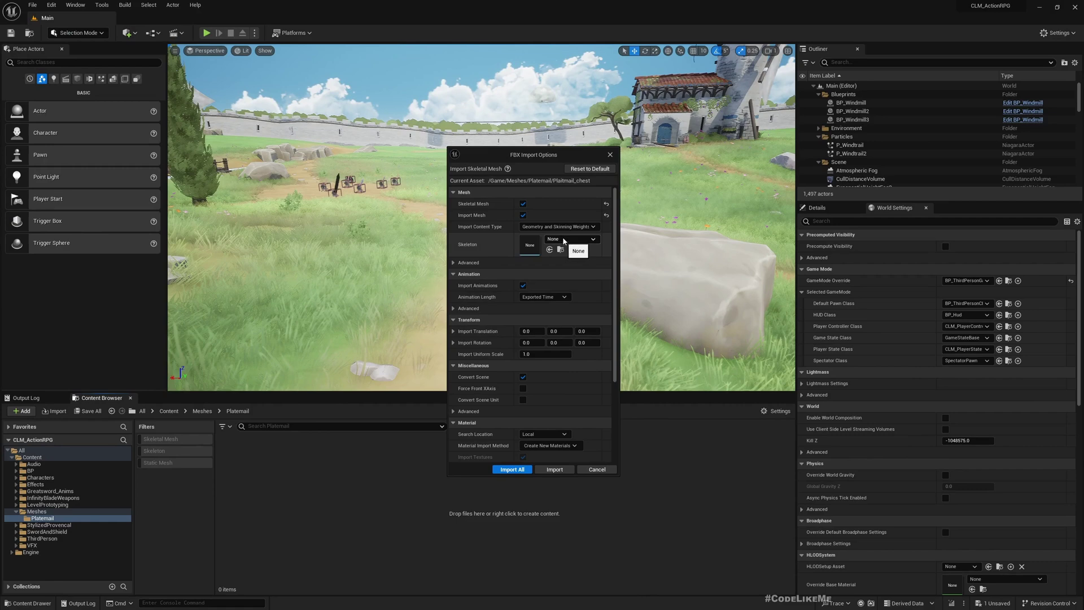
{"action": "left_click", "coordinate": [548, 470]}
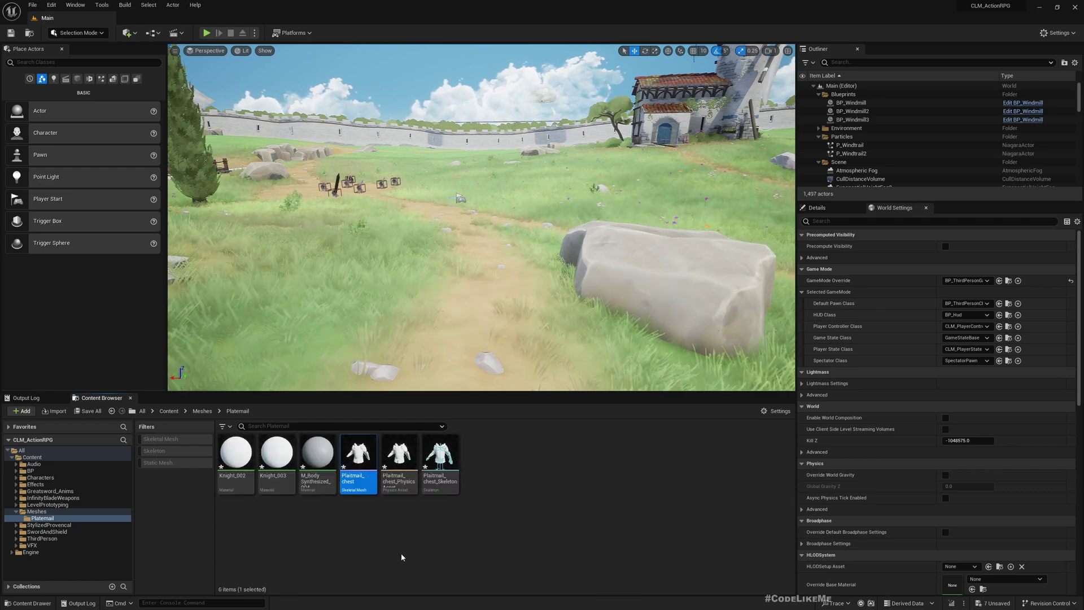
- Open the Plaitmail_chest skeletal mesh and fly around it to the left arm
{"action": "double_click", "coordinate": [359, 460]}
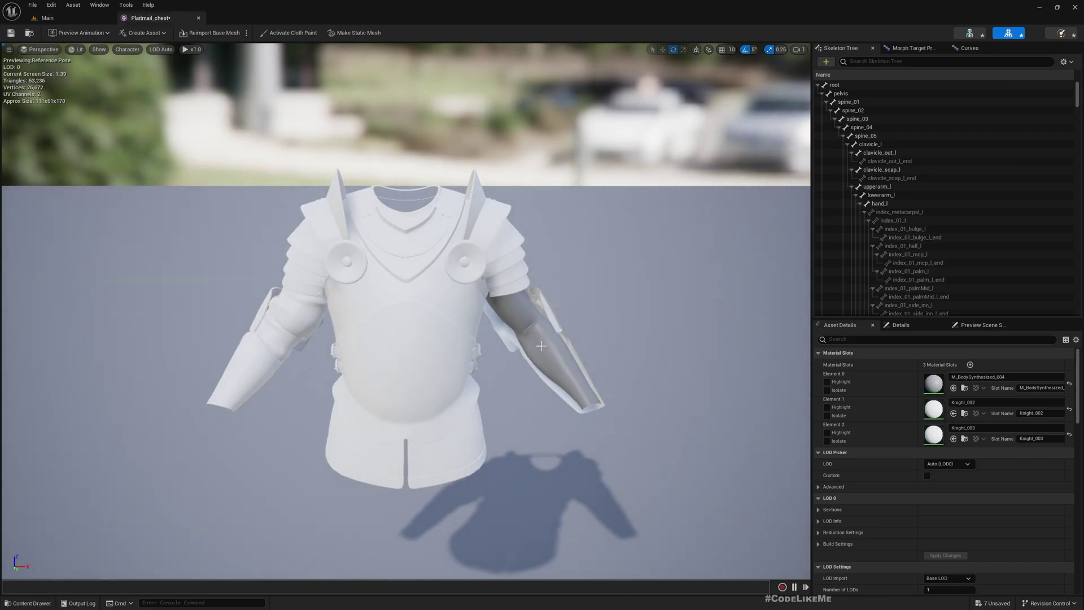
{"action": "middle_click_drag", "start_coordinate": [541, 345], "coordinate": [531, 347]}
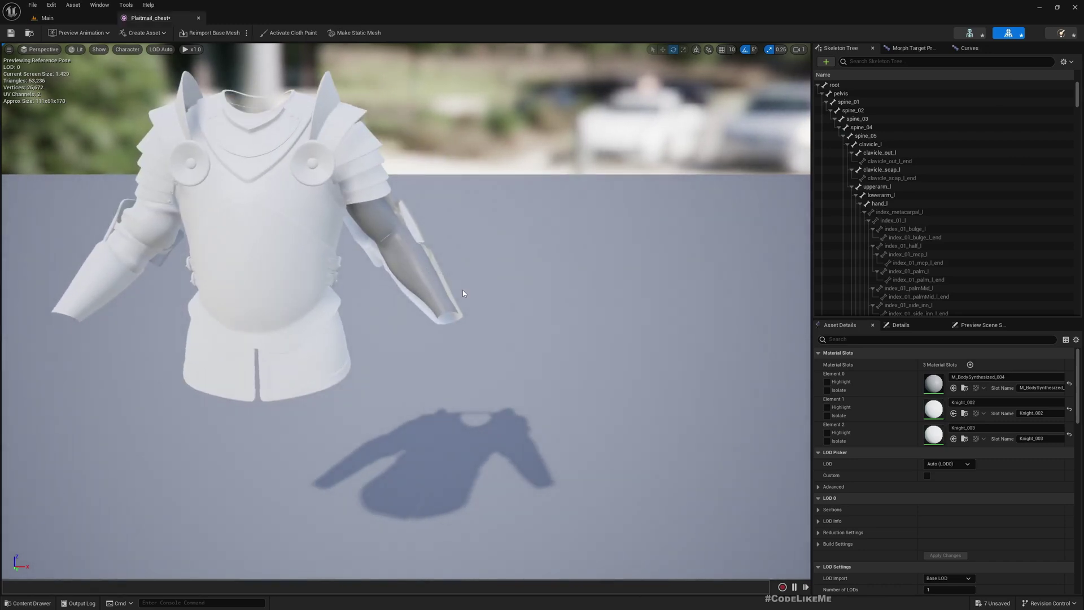
{"action": "key", "text": "d"}
{"action": "right_click_drag", "start_coordinate": [485, 297], "coordinate": [291, 285]}
{"action": "key", "text": "w"}
{"action": "key", "text": "d"}
{"action": "right_click_drag", "start_coordinate": [396, 226], "coordinate": [265, 254]}
- Select the forearm plate and inspect it up close, ending on a full front view
{"action": "left_click", "coordinate": [289, 220]}
{"action": "key", "text": "a"}
{"action": "key", "text": "d"}
{"action": "key", "text": "s"}
{"action": "key", "text": "q"}
{"action": "key", "text": "d"}
{"action": "key", "text": "w"}
{"action": "left_click_drag", "start_coordinate": [325, 228], "coordinate": [360, 244]}
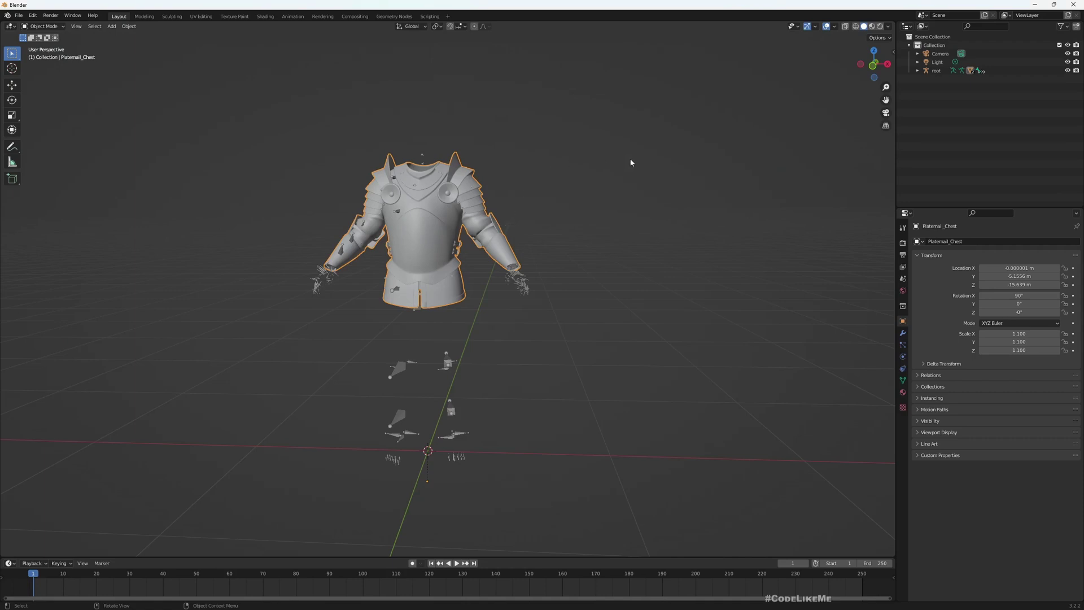
- Turn on Face Orientation and orbit to reveal the red, inward-facing right forearm
{"action": "left_click", "coordinate": [834, 27]}
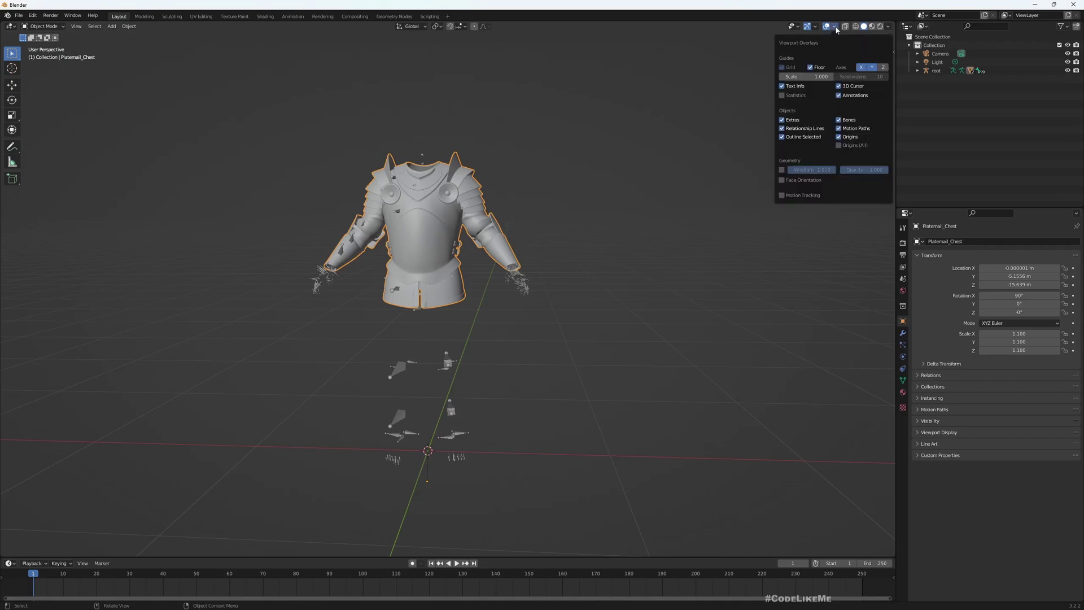
{"action": "left_click", "coordinate": [789, 180]}
{"action": "scroll", "coordinate": [538, 201], "scroll_direction": "up", "scroll_amount": 4}
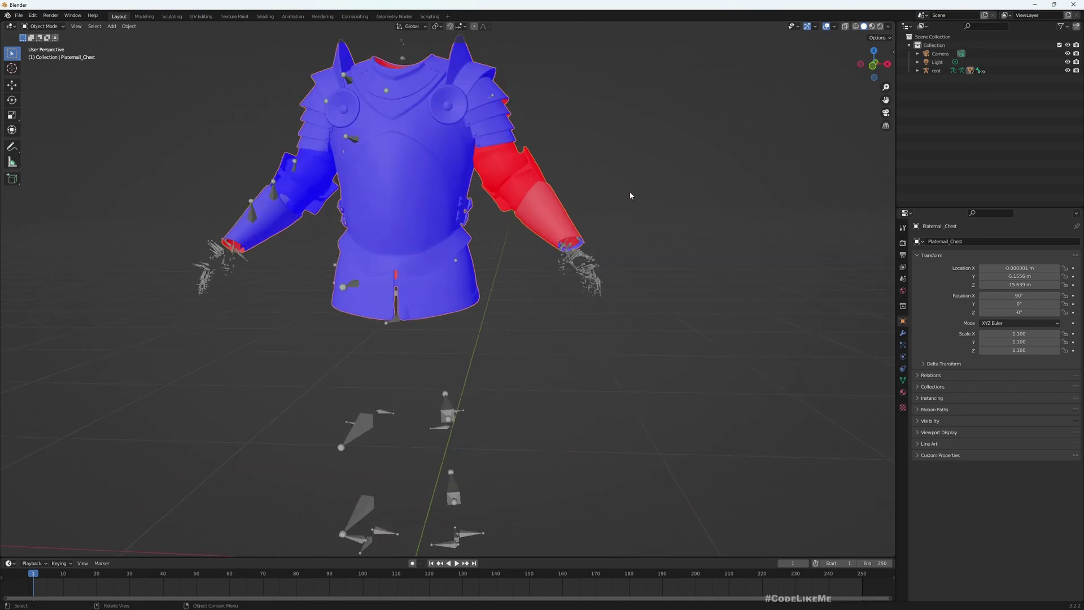
{"action": "middle_click_drag", "start_coordinate": [634, 188], "coordinate": [569, 239]}
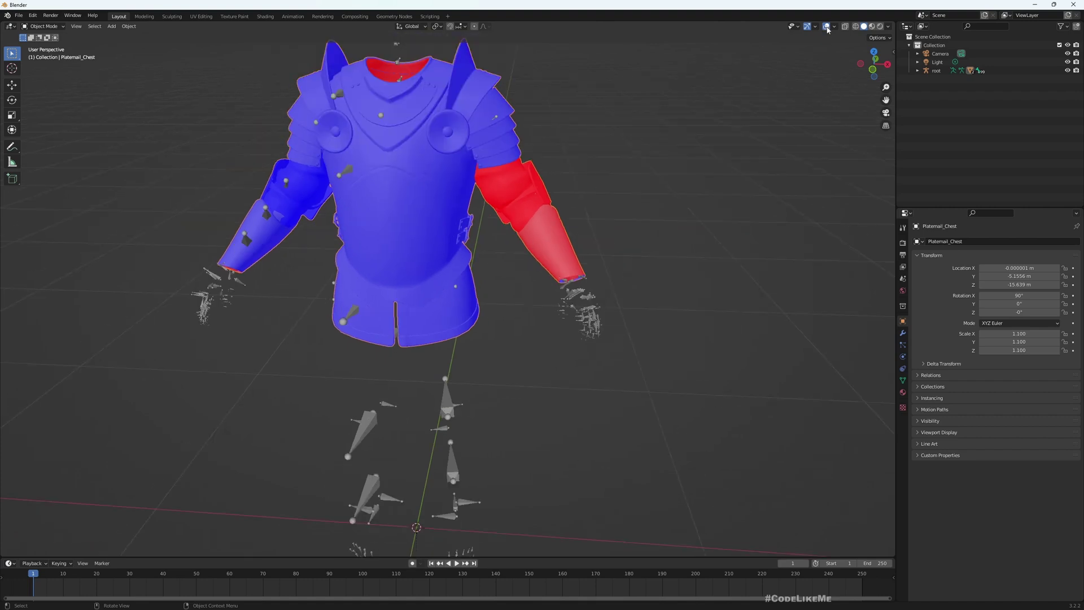
- Turn Face Orientation back off and put Platemail_Chest into Edit Mode
{"action": "left_click", "coordinate": [835, 27]}
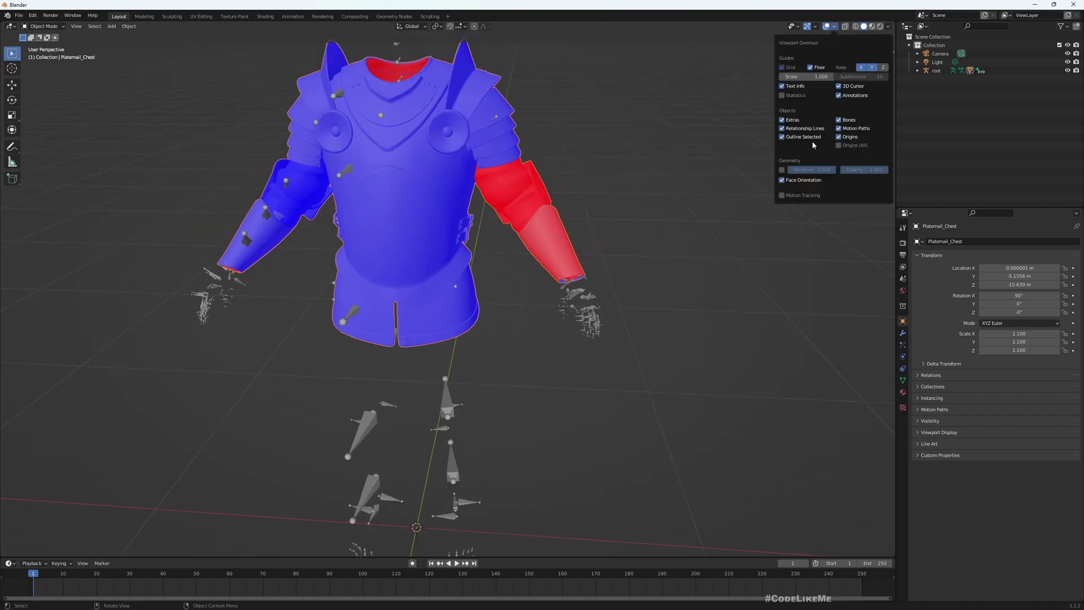
{"action": "left_click", "coordinate": [783, 180]}
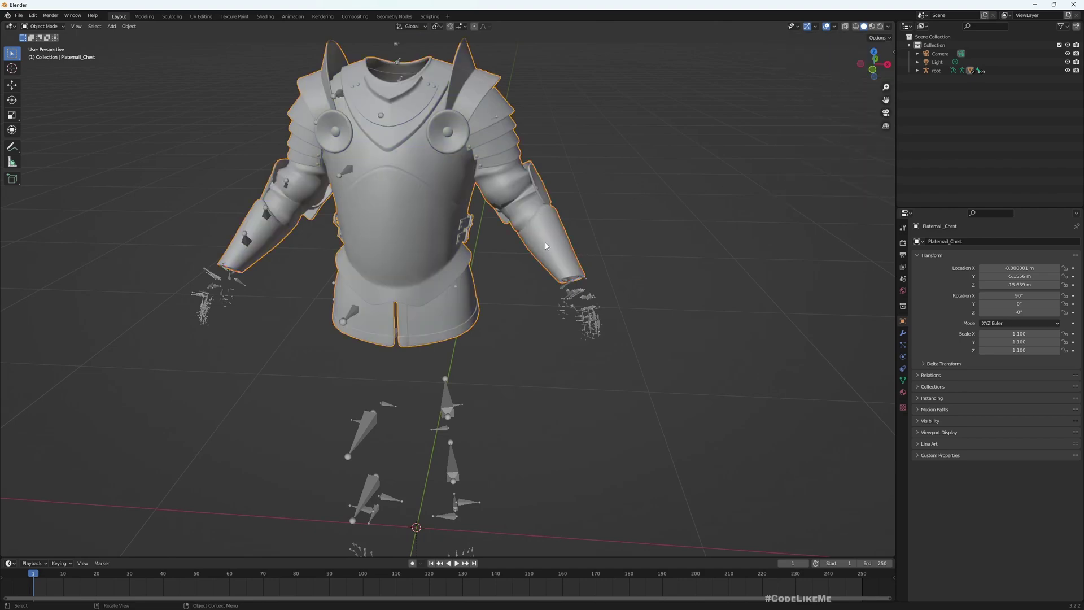
{"action": "middle_click_drag", "start_coordinate": [540, 271], "coordinate": [543, 296]}
{"action": "key", "text": "Tab"}
{"action": "scroll", "coordinate": [587, 262], "scroll_direction": "up", "scroll_amount": 2}
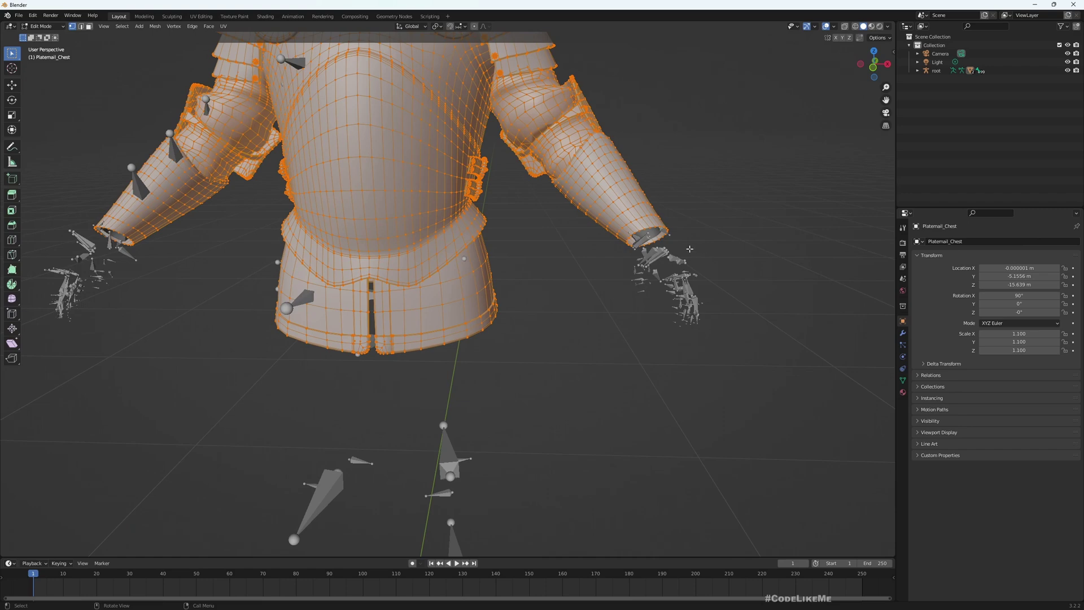
- Delete the hidden Torso body mesh from inside the armour
{"action": "key", "text": "Tab"}
{"action": "left_click", "coordinate": [651, 236]}
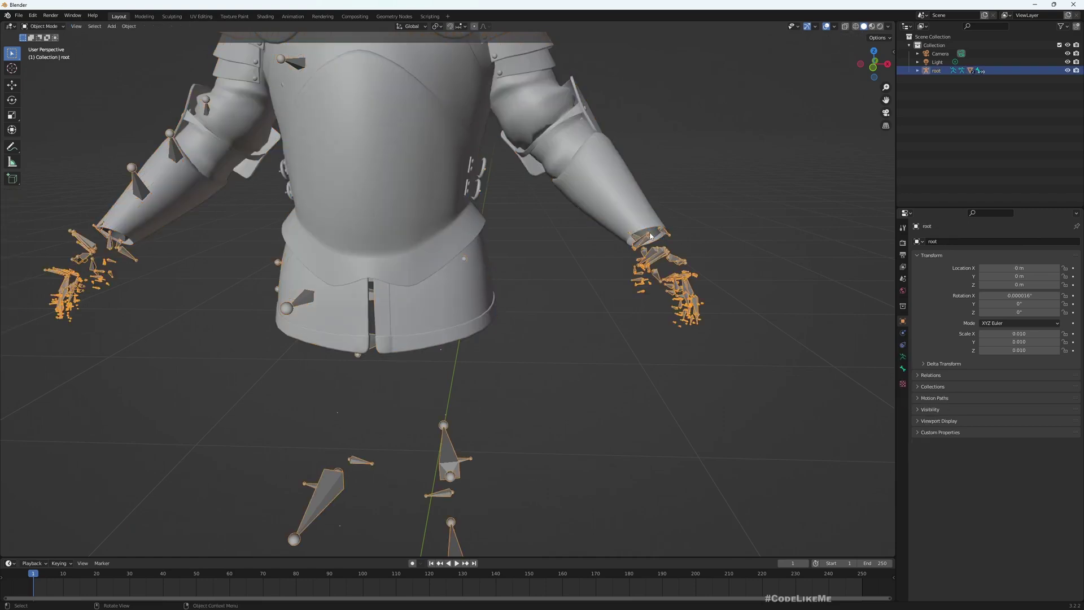
{"action": "left_click", "coordinate": [655, 233]}
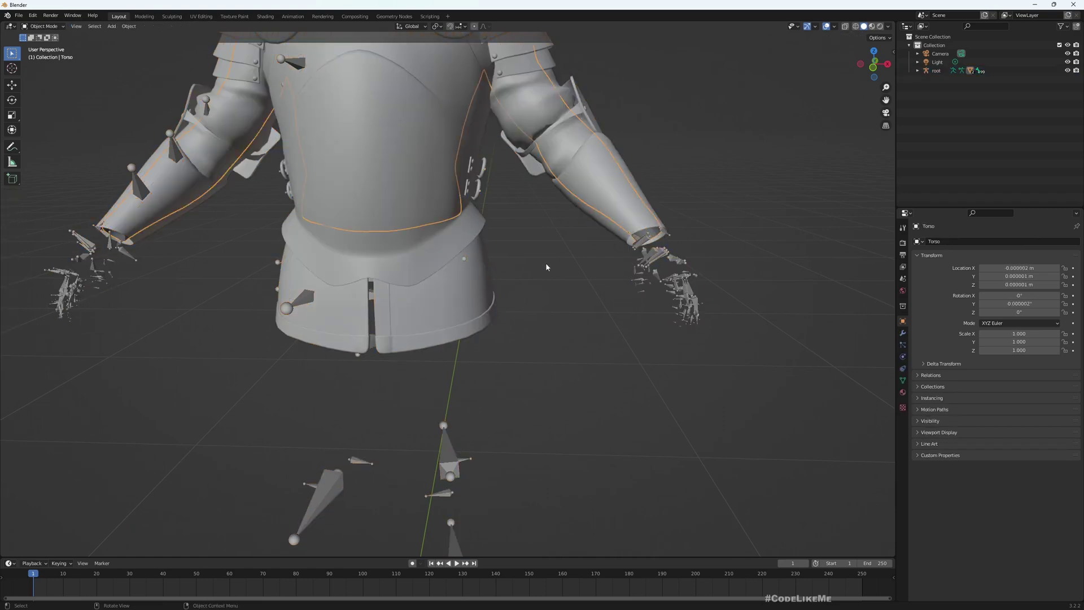
{"action": "scroll", "coordinate": [542, 272], "scroll_direction": "down", "scroll_amount": 4}
{"action": "key", "text": "Delete"}
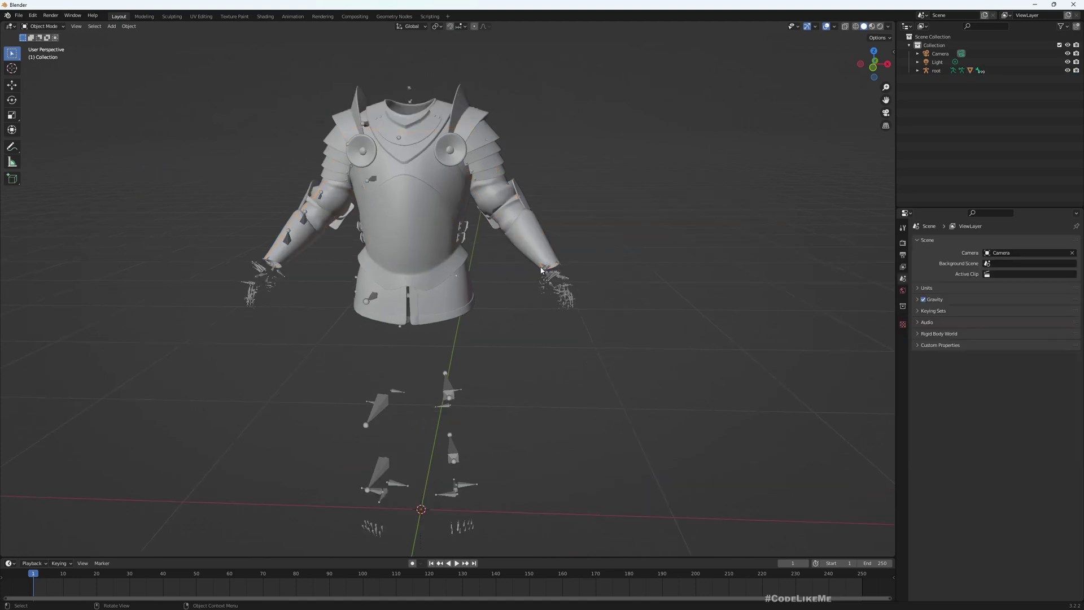
{"action": "scroll", "coordinate": [543, 270], "scroll_direction": "up", "scroll_amount": 3}
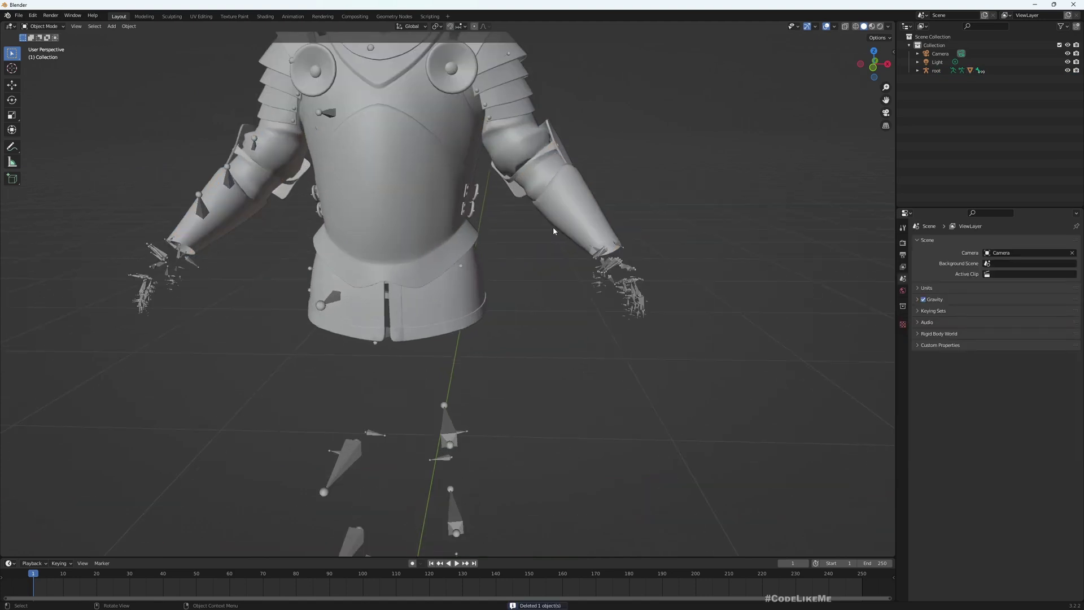
- In the chest's face-select Edit Mode, grow-select and delete one forearm's lower plates
{"action": "left_click", "coordinate": [577, 219]}
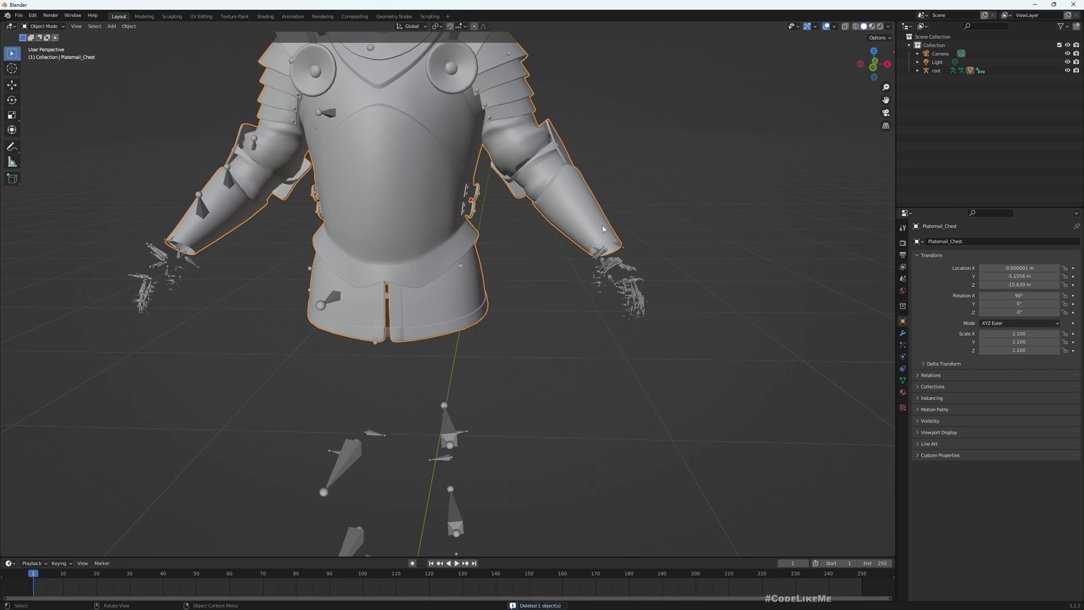
{"action": "key", "text": "Tab"}
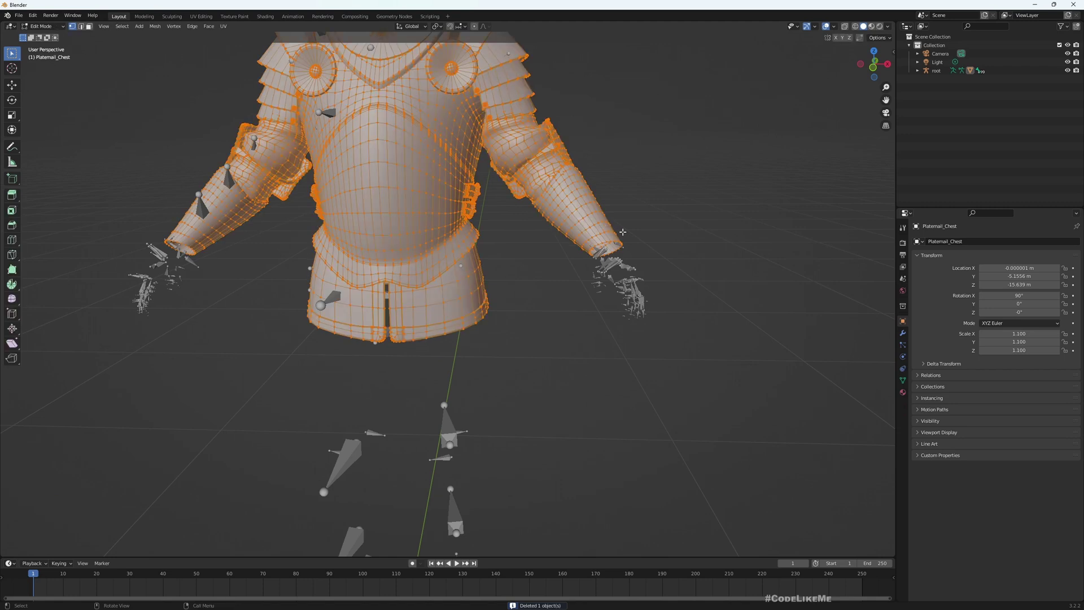
{"action": "left_click", "coordinate": [89, 27]}
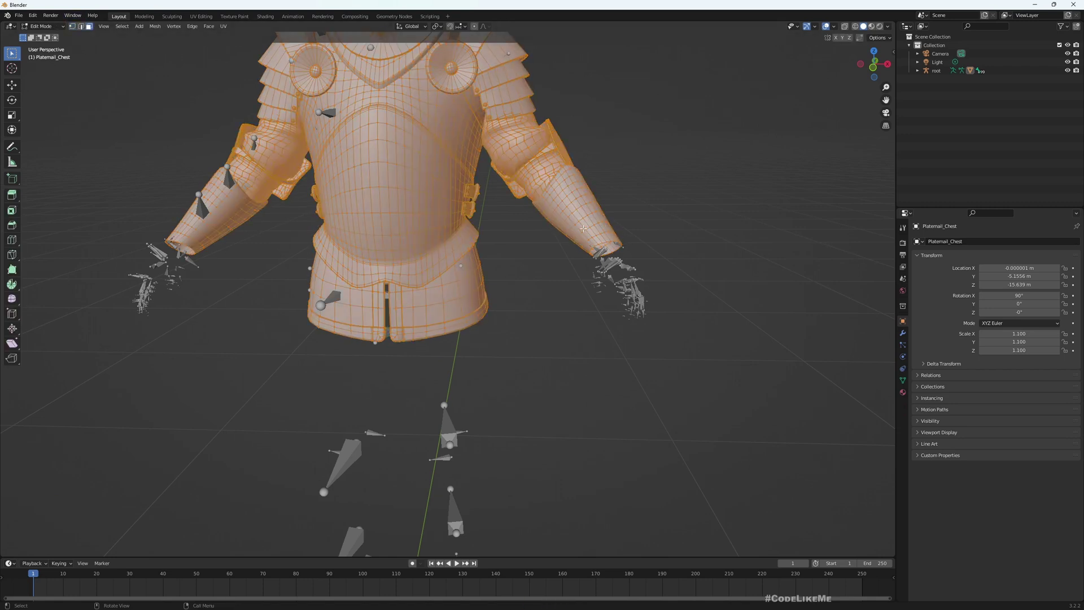
{"action": "left_click_drag", "start_coordinate": [556, 224], "coordinate": [653, 276]}
{"action": "key", "text": "ctrl+KP_Add"}
{"action": "key", "text": "ctrl+KP_Add"}
{"action": "key", "text": "ctrl+KP_Add"}
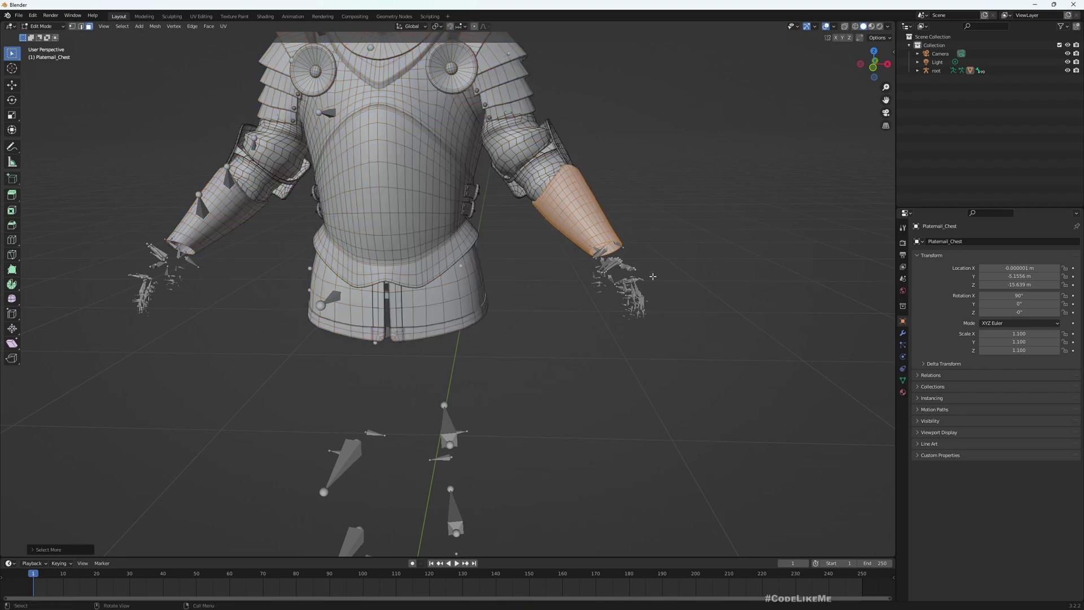
{"action": "key", "text": "x"}
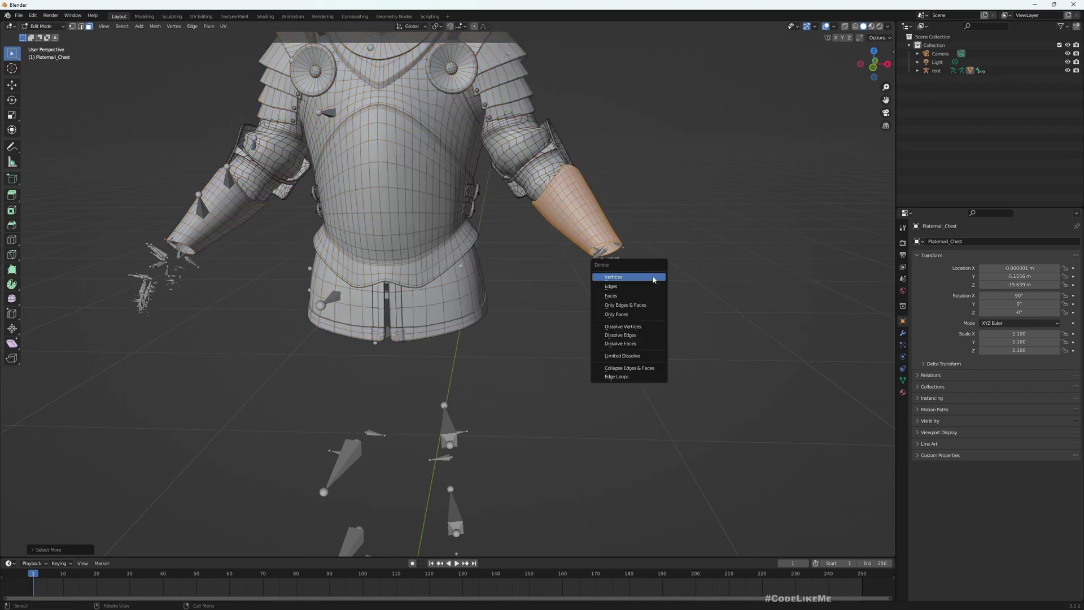
{"action": "left_click", "coordinate": [620, 295]}
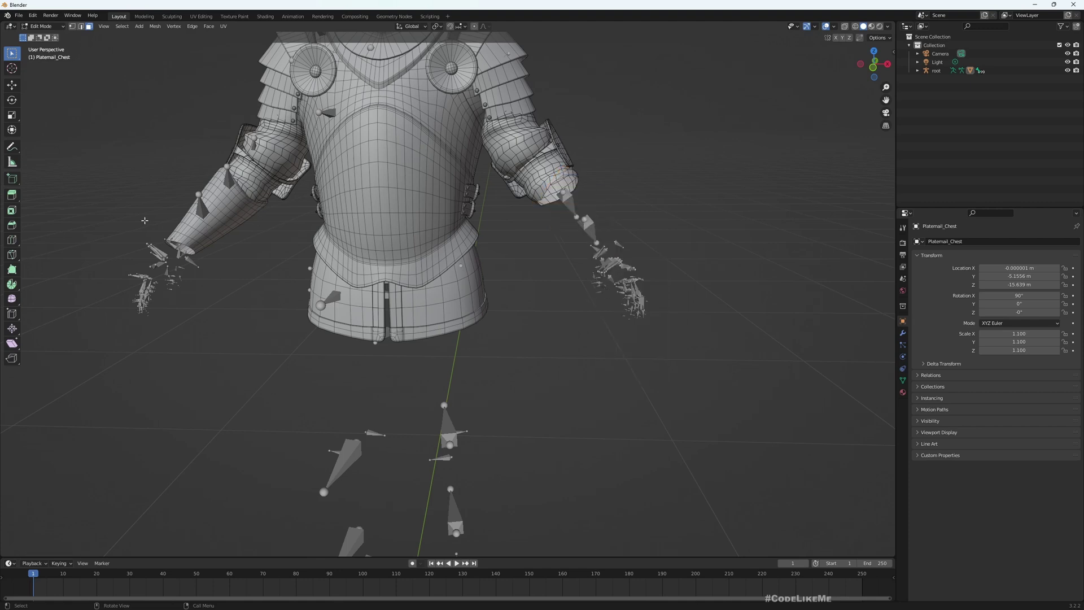
- Delete the other forearm's lower plates up to the elbow and inspect the trimmed arms
{"action": "left_click_drag", "start_coordinate": [146, 223], "coordinate": [207, 252]}
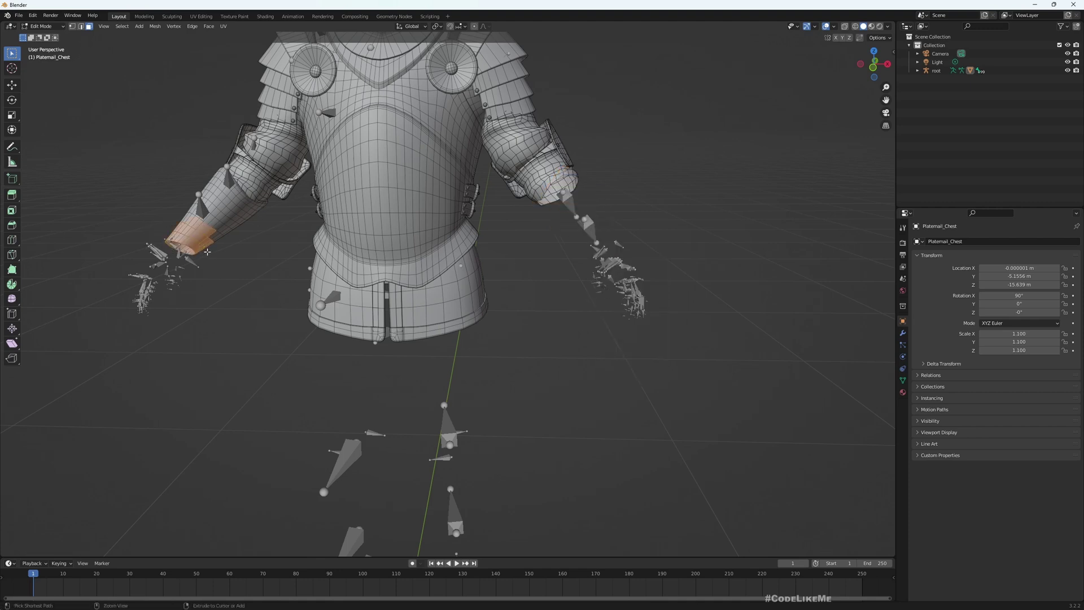
{"action": "key", "text": "ctrl+KP_Add"}
{"action": "key", "text": "ctrl+KP_Add"}
{"action": "key", "text": "ctrl+KP_Add"}
{"action": "key", "text": "ctrl+KP_Add"}
{"action": "key", "text": "ctrl+KP_Add"}
{"action": "key", "text": "ctrl+KP_Add"}
{"action": "key", "text": "ctrl+KP_Add"}
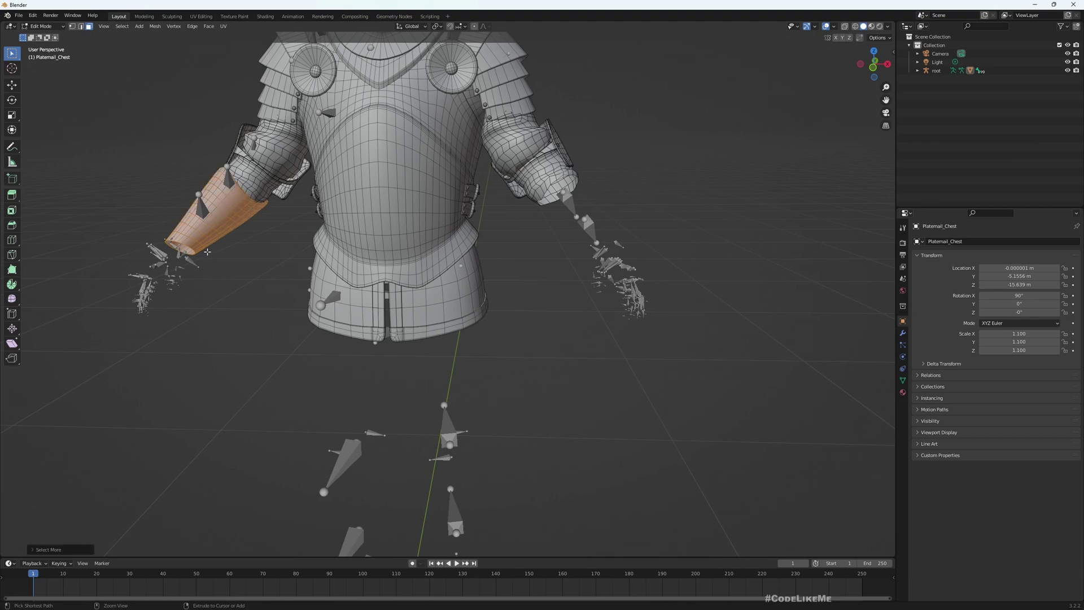
{"action": "key", "text": "ctrl+x"}
{"action": "key", "text": "x"}
{"action": "left_click", "coordinate": [208, 252]}
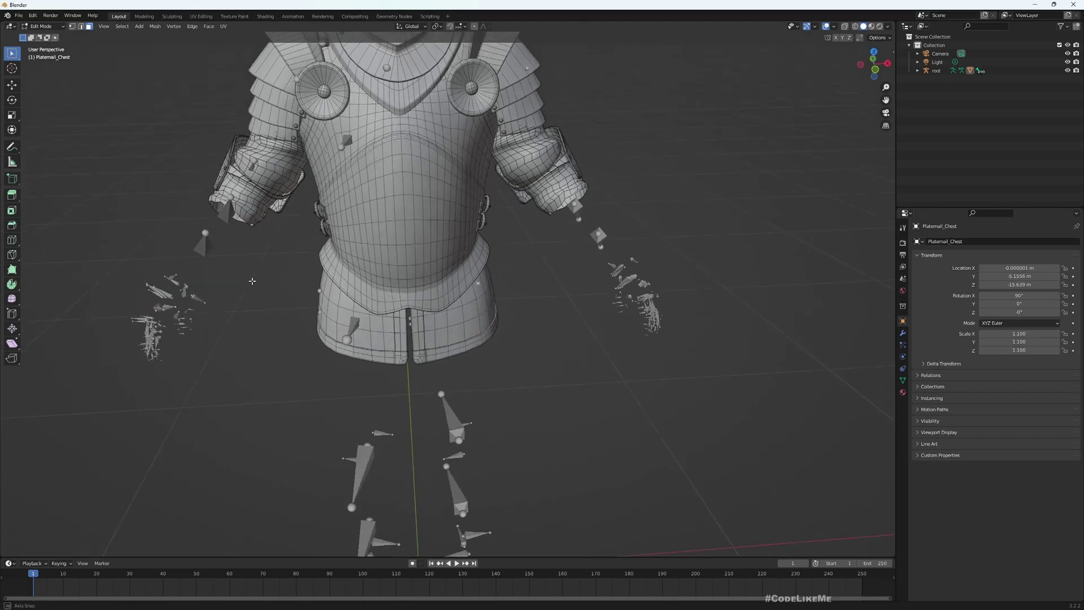
{"action": "middle_click_drag", "start_coordinate": [253, 281], "coordinate": [522, 296]}
{"action": "scroll", "coordinate": [491, 294], "scroll_direction": "up", "scroll_amount": 2}
{"action": "scroll", "coordinate": [522, 297], "scroll_direction": "down", "scroll_amount": 2}
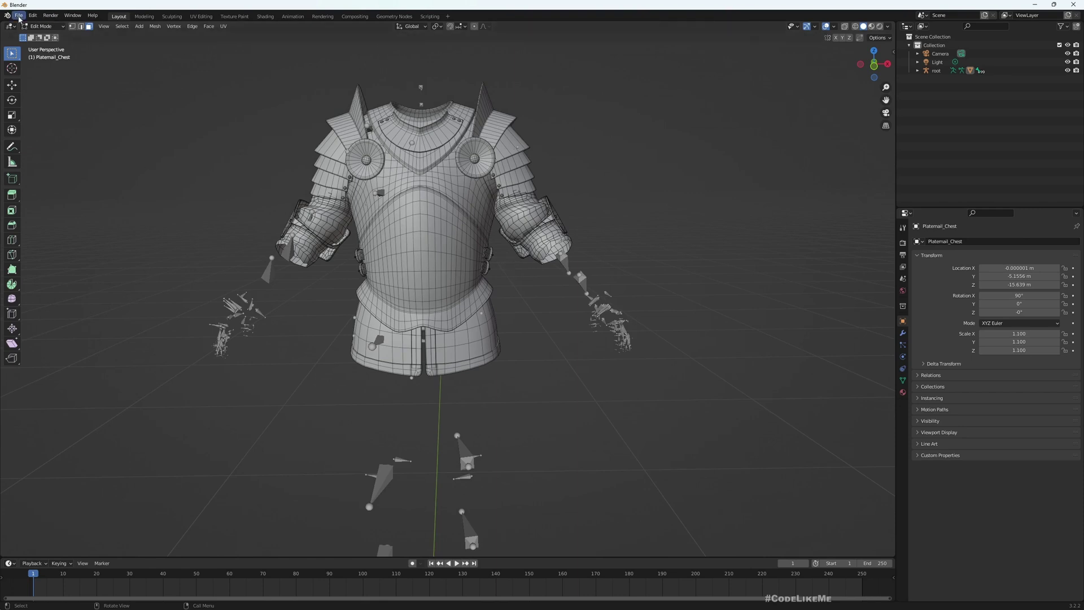
- Export the trimmed chest as FBX over the existing Plaitmail_chest.fbx file
{"action": "left_click", "coordinate": [19, 16]}
{"action": "mouse_move", "coordinate": [51, 138]}
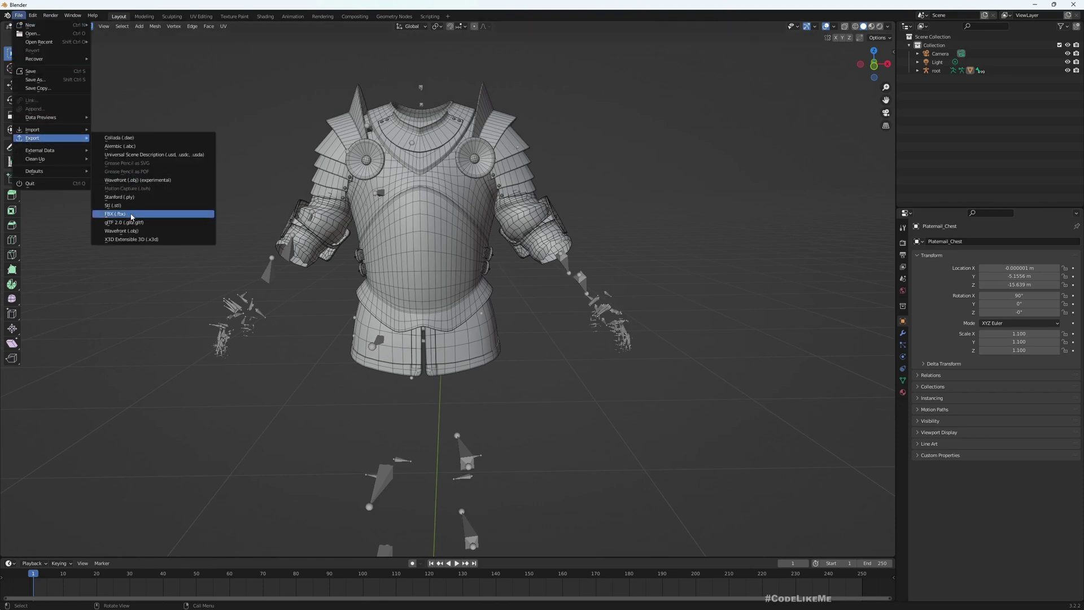
{"action": "left_click", "coordinate": [130, 214]}
{"action": "left_click", "coordinate": [444, 224]}
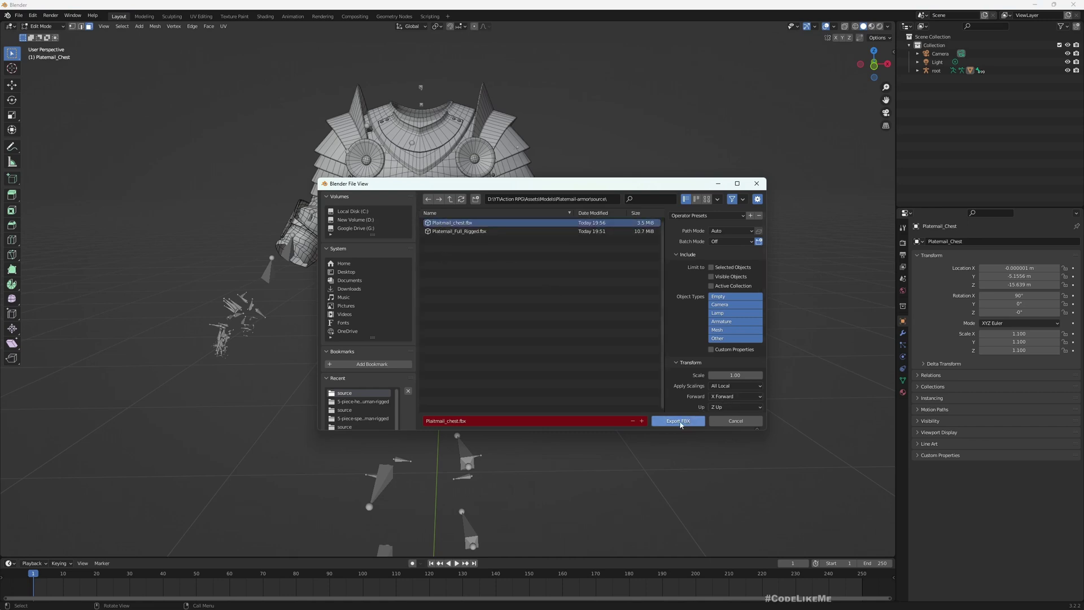
{"action": "left_click", "coordinate": [678, 421]}
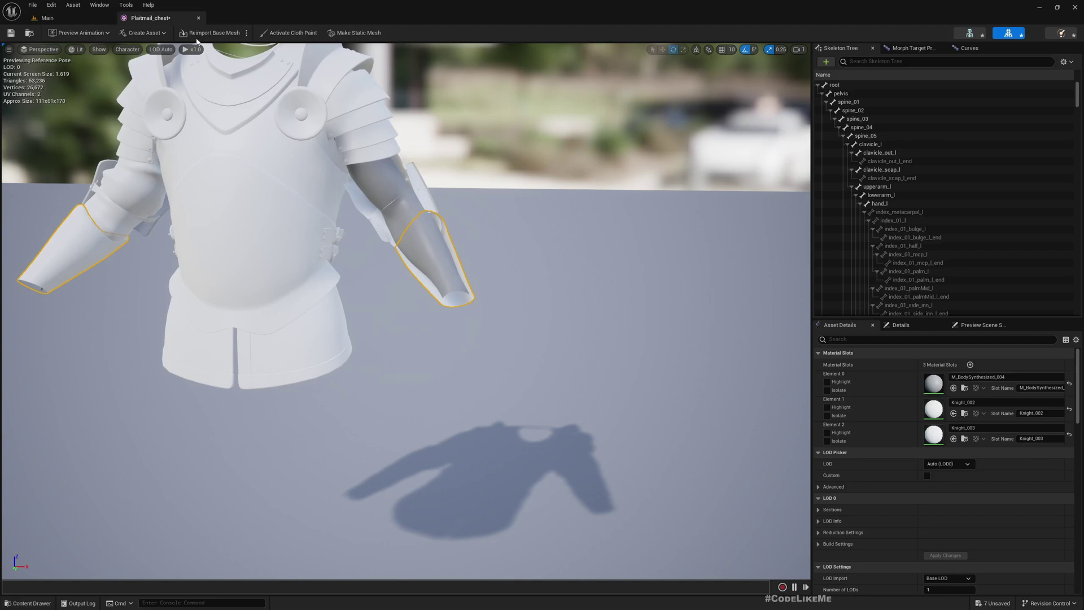
- Reimport Plaitmail_chest and orbit around it to confirm the lower forearm plates are gone
{"action": "left_click", "coordinate": [209, 34]}
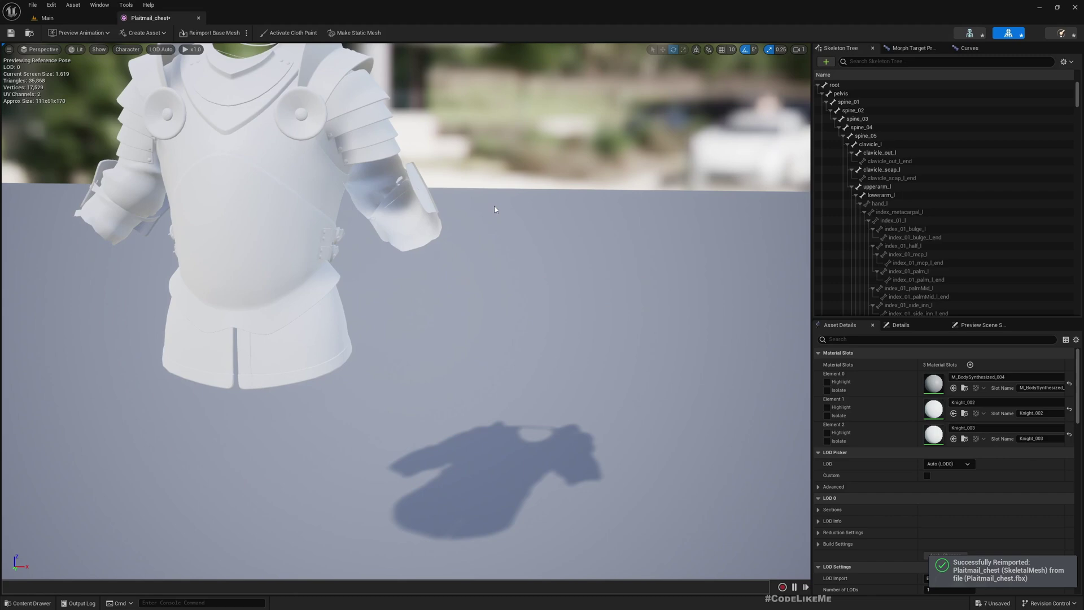
{"action": "right_click_drag", "start_coordinate": [496, 210], "coordinate": [265, 189]}
{"action": "right_click_drag", "start_coordinate": [406, 209], "coordinate": [604, 209]}
{"action": "left_click_drag", "start_coordinate": [316, 204], "coordinate": [446, 252]}
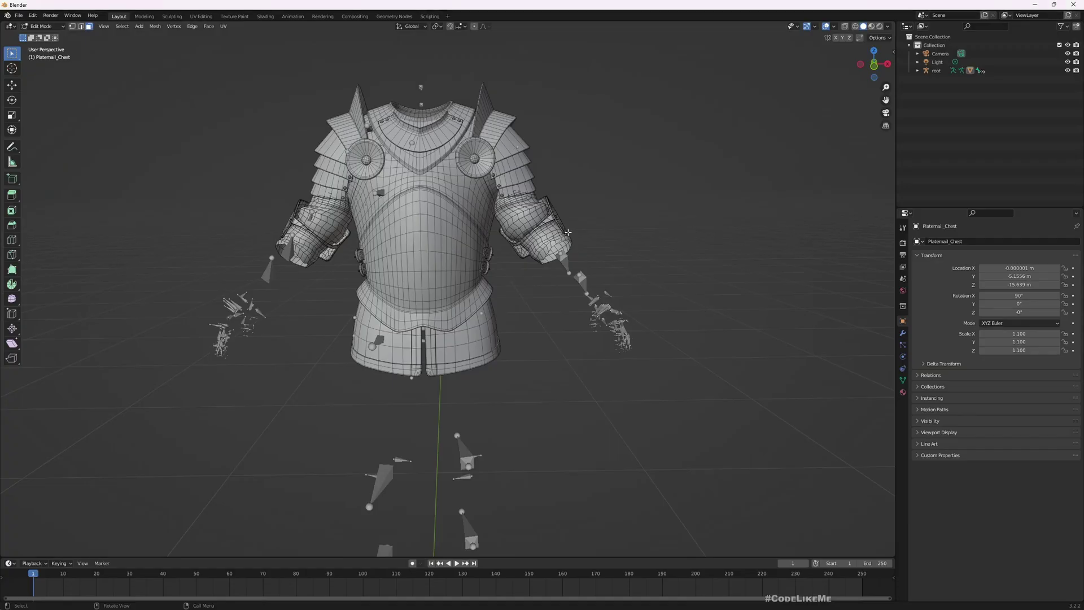
- Turn on Face Orientation and pick a face on the red right forearm
{"action": "scroll", "coordinate": [568, 232], "scroll_direction": "up", "scroll_amount": 2}
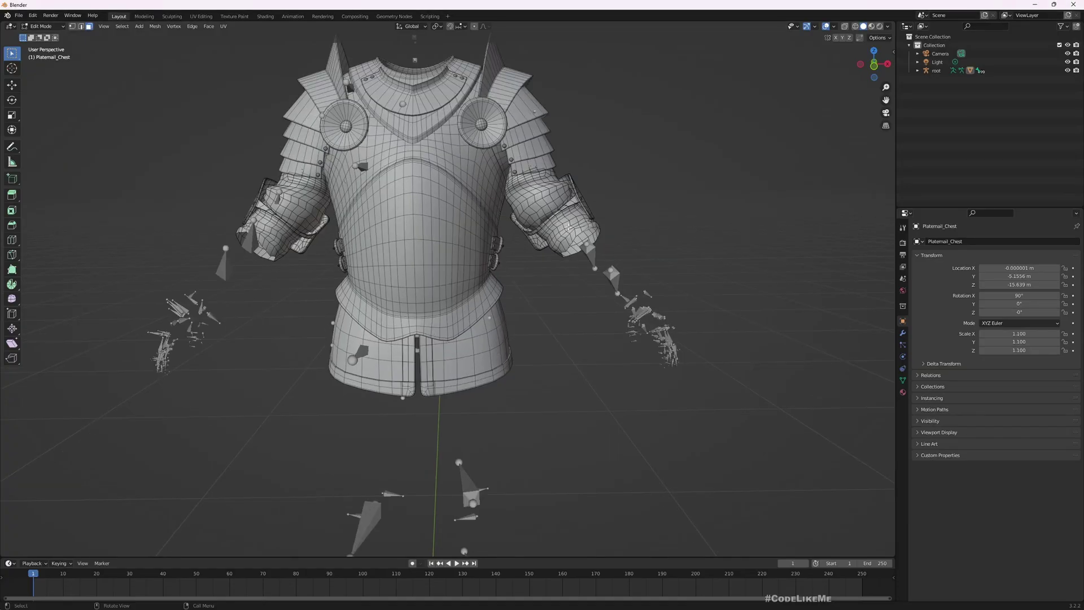
{"action": "left_click", "coordinate": [835, 27]}
{"action": "left_click", "coordinate": [785, 188]}
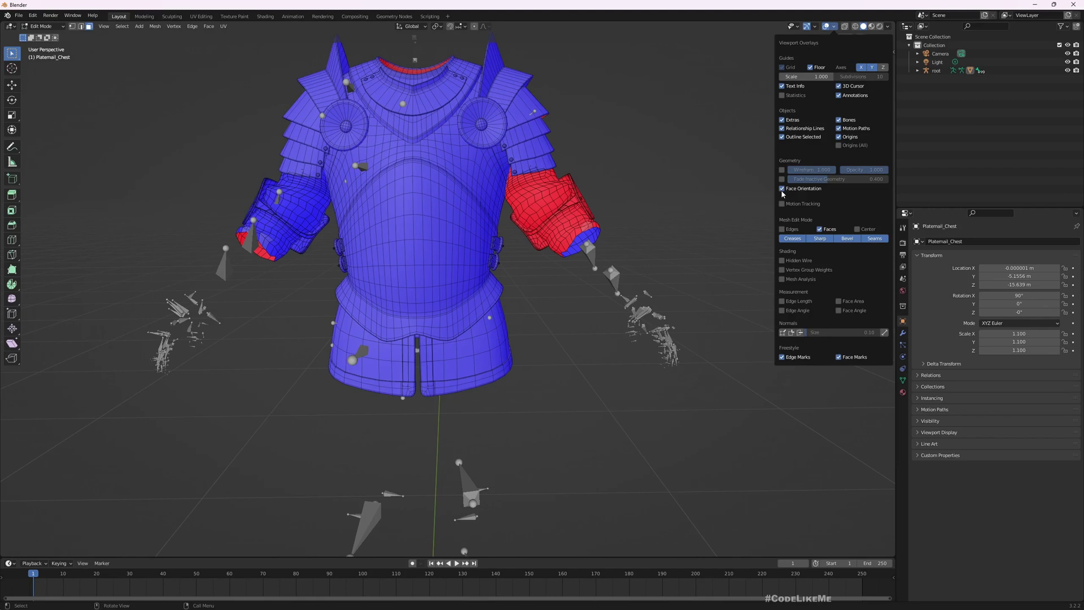
{"action": "scroll", "coordinate": [595, 222], "scroll_direction": "up", "scroll_amount": 3}
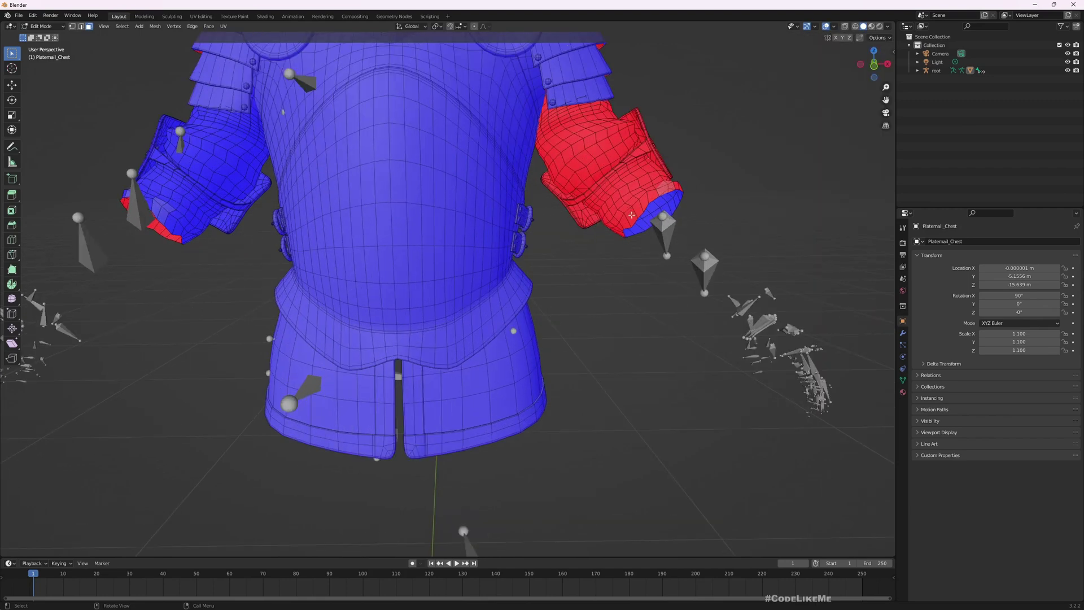
{"action": "right_click", "coordinate": [691, 174]}
{"action": "key", "text": "d"}
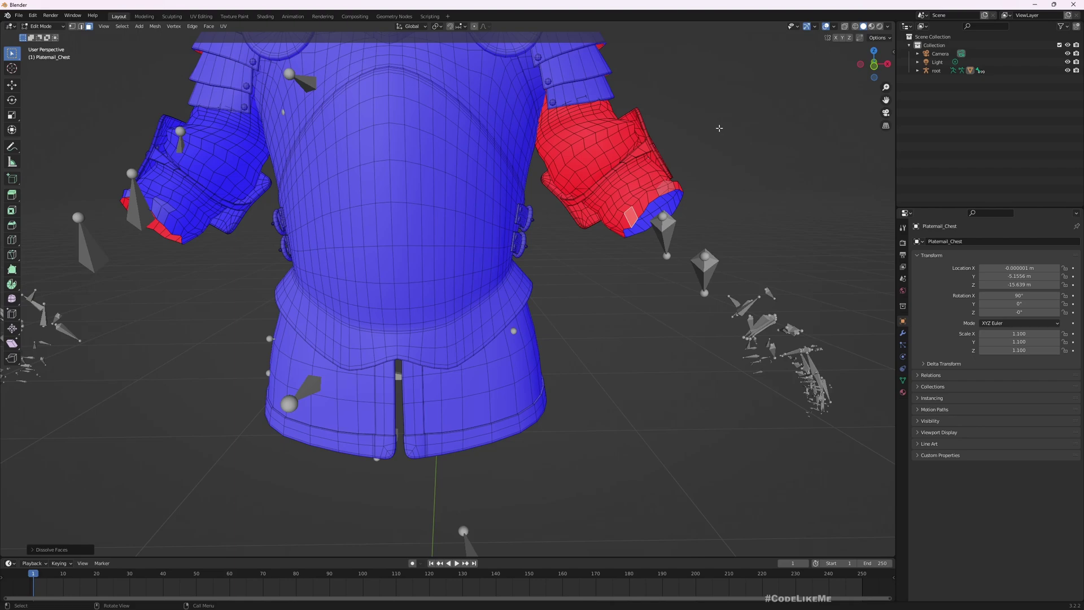
{"action": "mouse_move", "coordinate": [718, 128]}
{"action": "middle_mouse_down"}
{"action": "mouse_move", "coordinate": [605, 151]}
{"action": "mouse_move", "coordinate": [712, 144]}
{"action": "middle_mouse_up"}
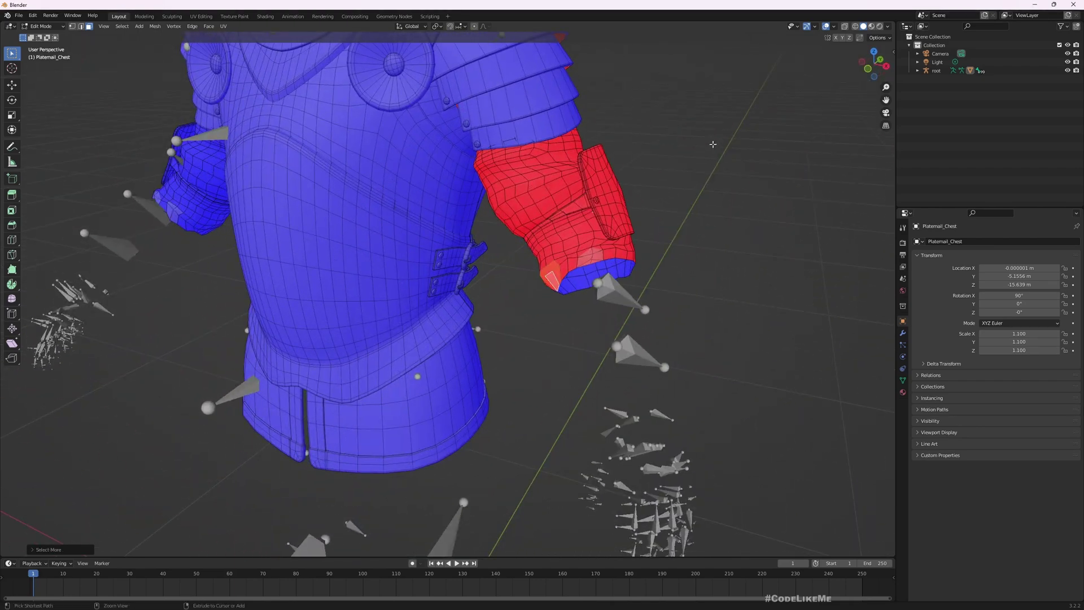
- Grow the selection over the red forearm and pouch, then flip their normals
{"action": "key", "text": "ctrl+KP_Add"}
{"action": "key", "text": "ctrl+KP_Add"}
{"action": "key", "text": "ctrl+KP_Add"}
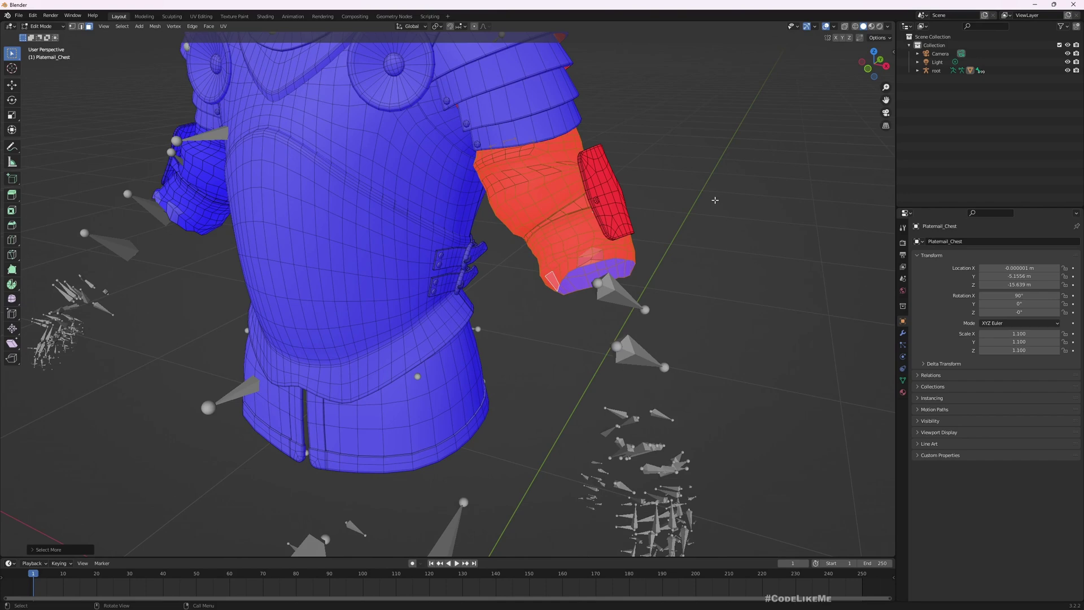
{"action": "left_click", "coordinate": [610, 221], "text": "shift"}
{"action": "key", "text": "ctrl+KP_Add"}
{"action": "key", "text": "ctrl+KP_Add"}
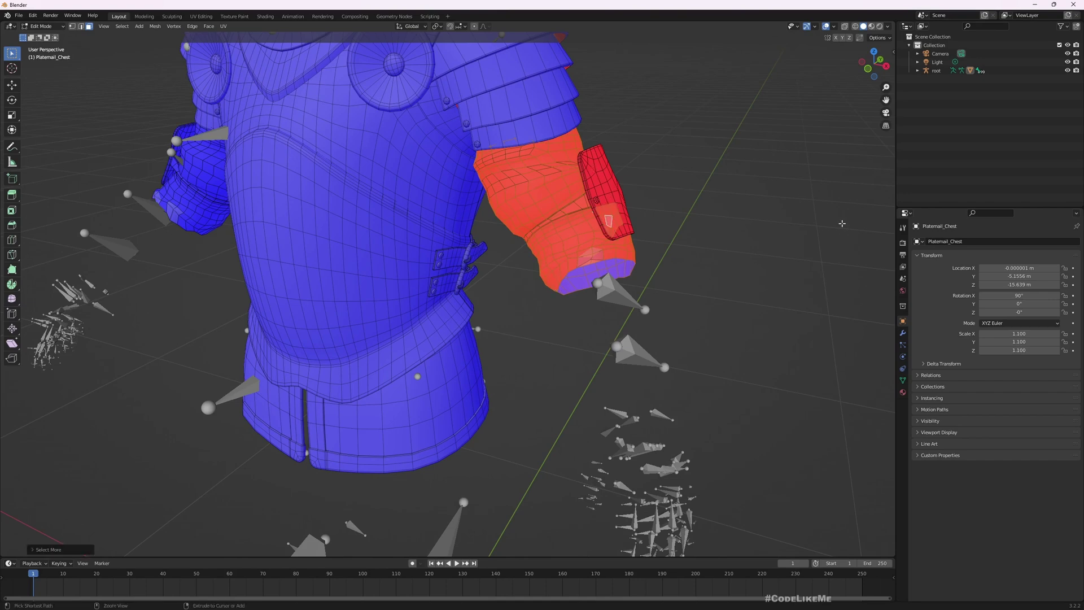
{"action": "middle_click_drag", "start_coordinate": [842, 223], "coordinate": [807, 228]}
{"action": "left_click", "coordinate": [155, 27]}
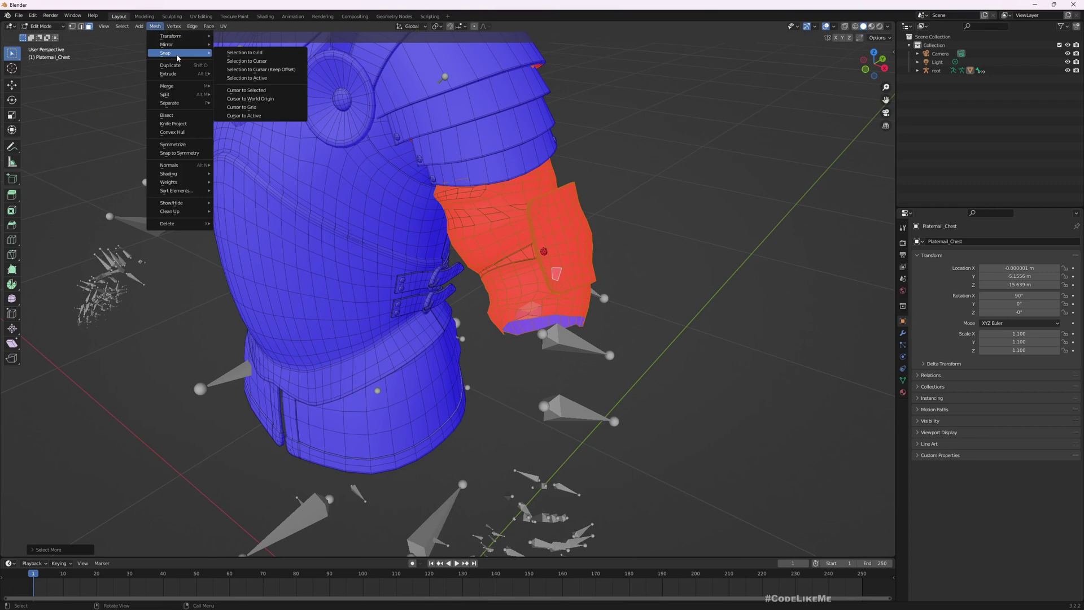
{"action": "mouse_move", "coordinate": [180, 41]}
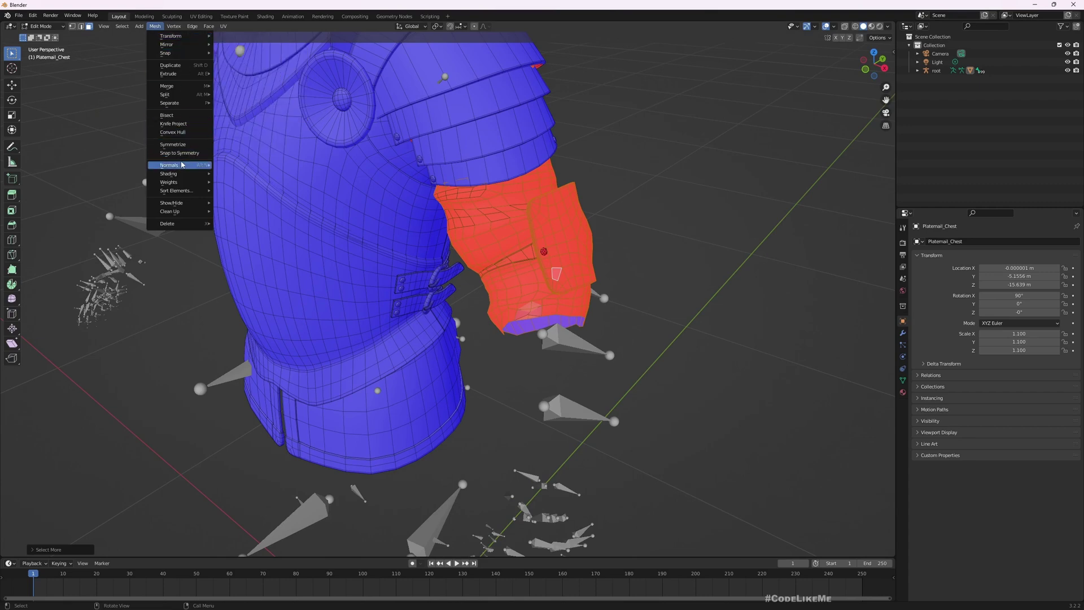
{"action": "mouse_move", "coordinate": [192, 165]}
{"action": "left_click", "coordinate": [230, 164]}
{"action": "middle_click_drag", "start_coordinate": [554, 237], "coordinate": [571, 207]}
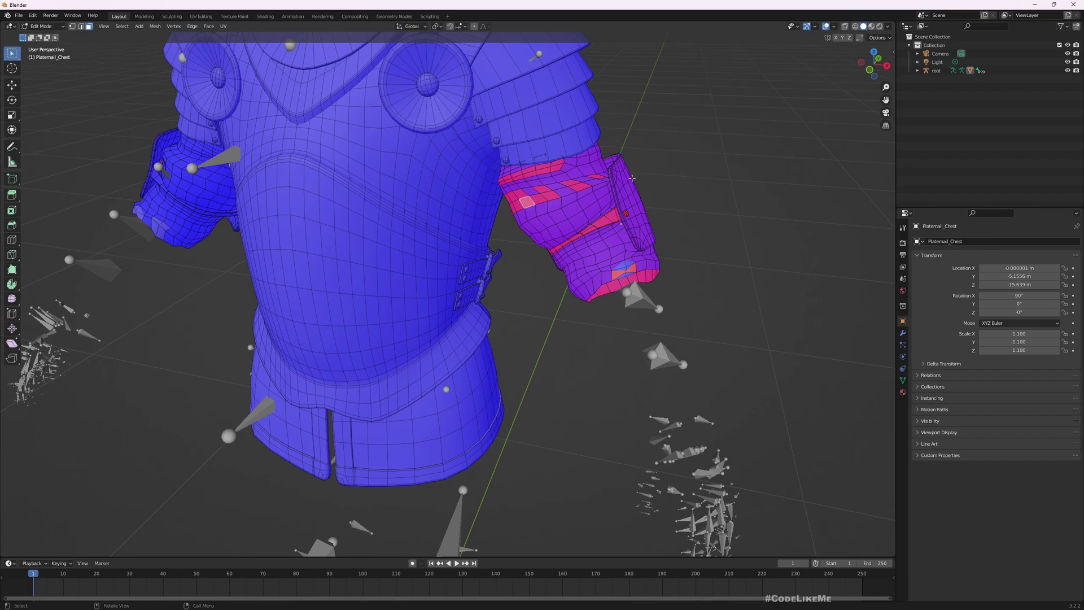
- Grow-select both forearm pieces, including the wrist bands, and delete their faces
{"action": "middle_click_drag", "start_coordinate": [669, 131], "coordinate": [698, 123]}
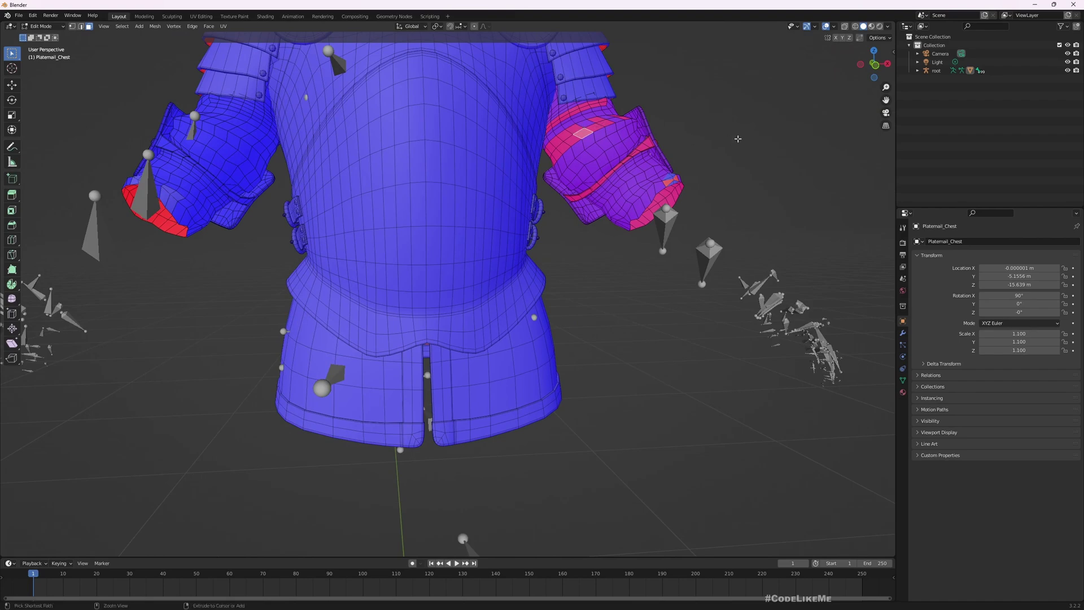
{"action": "key", "text": "ctrl+KP_Add"}
{"action": "middle_click_drag", "start_coordinate": [768, 125], "coordinate": [677, 273]}
{"action": "left_click", "coordinate": [595, 234], "text": "shift"}
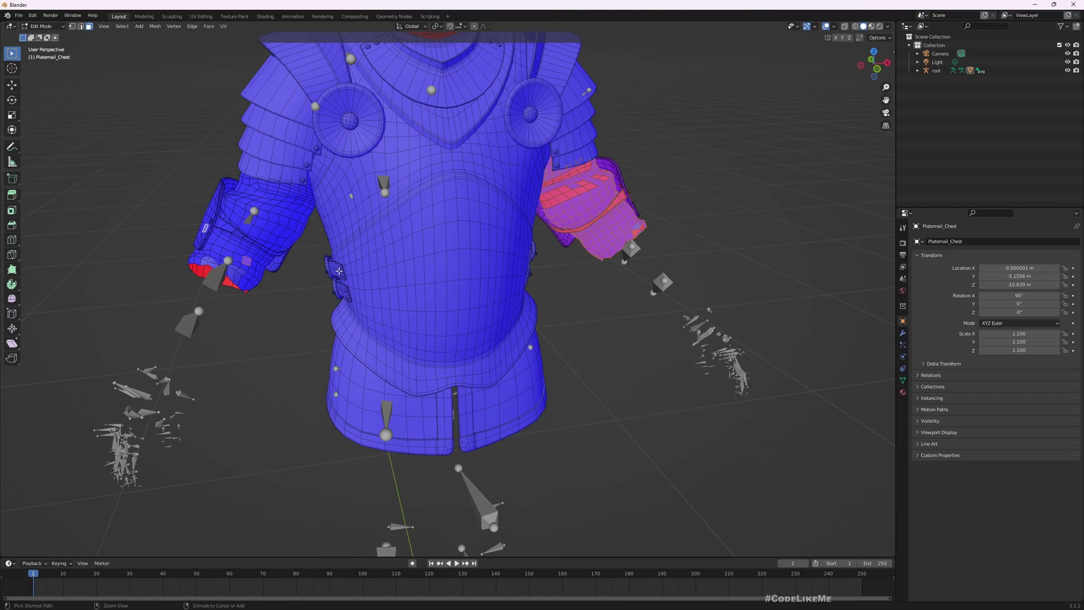
{"action": "key", "text": "ctrl+KP_Add"}
{"action": "key", "text": "ctrl+KP_Add"}
{"action": "key", "text": "ctrl+KP_Add"}
{"action": "key", "text": "ctrl+KP_Add"}
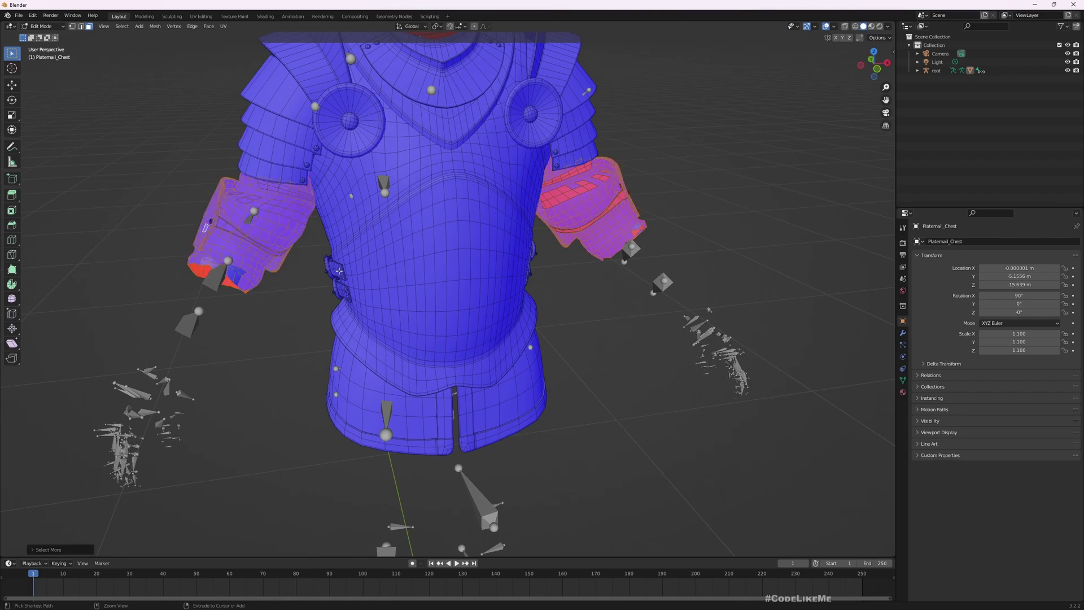
{"action": "middle_click_drag", "start_coordinate": [339, 271], "coordinate": [320, 264]}
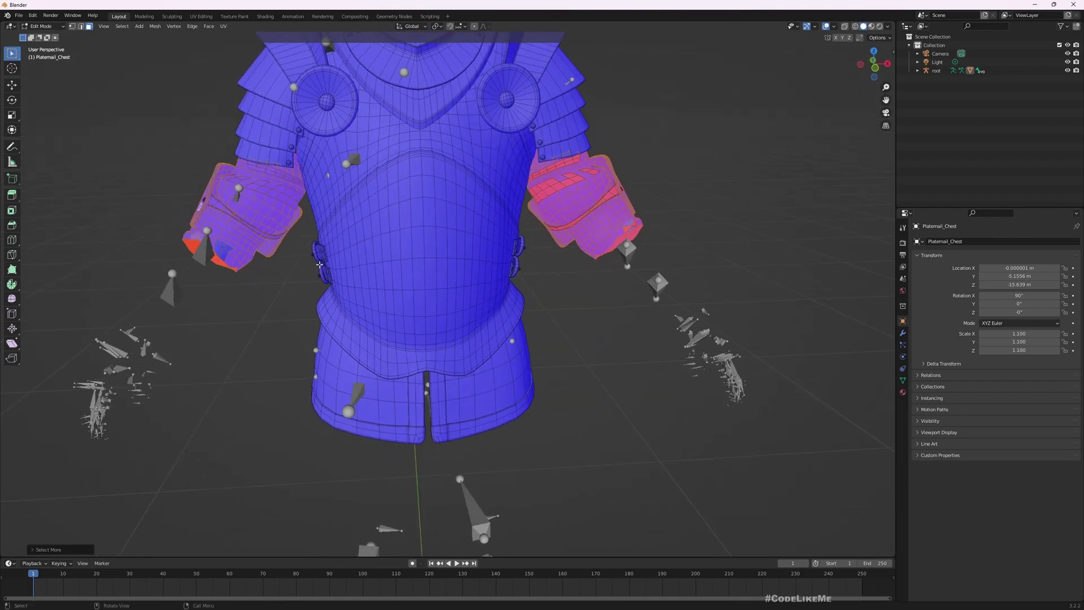
{"action": "key", "text": "x"}
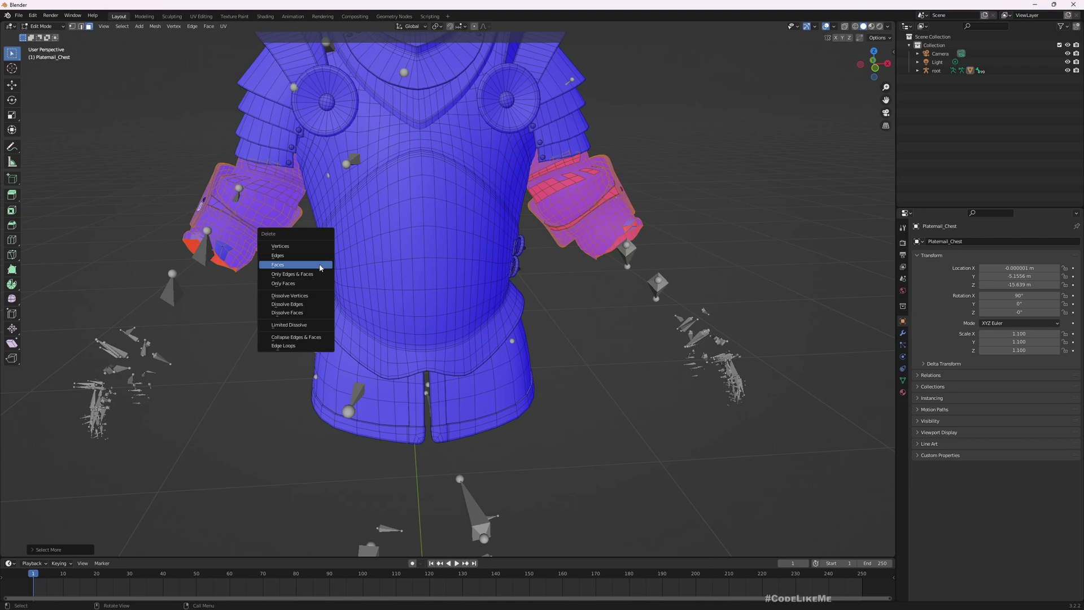
{"action": "left_click", "coordinate": [320, 266]}
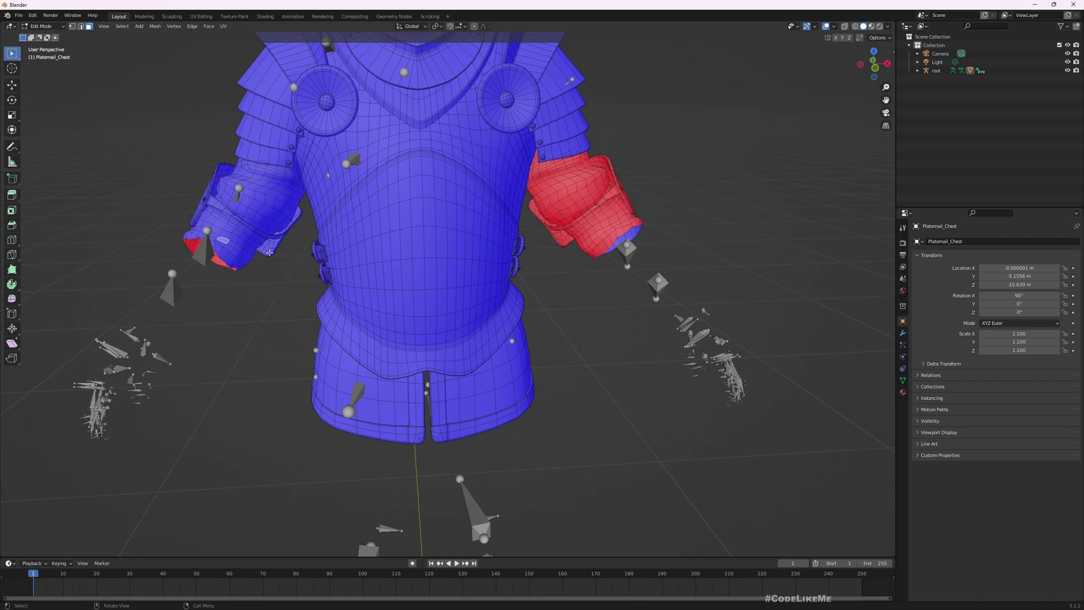
{"action": "key", "text": "ctrl+KP_Add"}
{"action": "key", "text": "ctrl+KP_Add"}
{"action": "key", "text": "ctrl+KP_Add"}
{"action": "key", "text": "ctrl+KP_Add"}
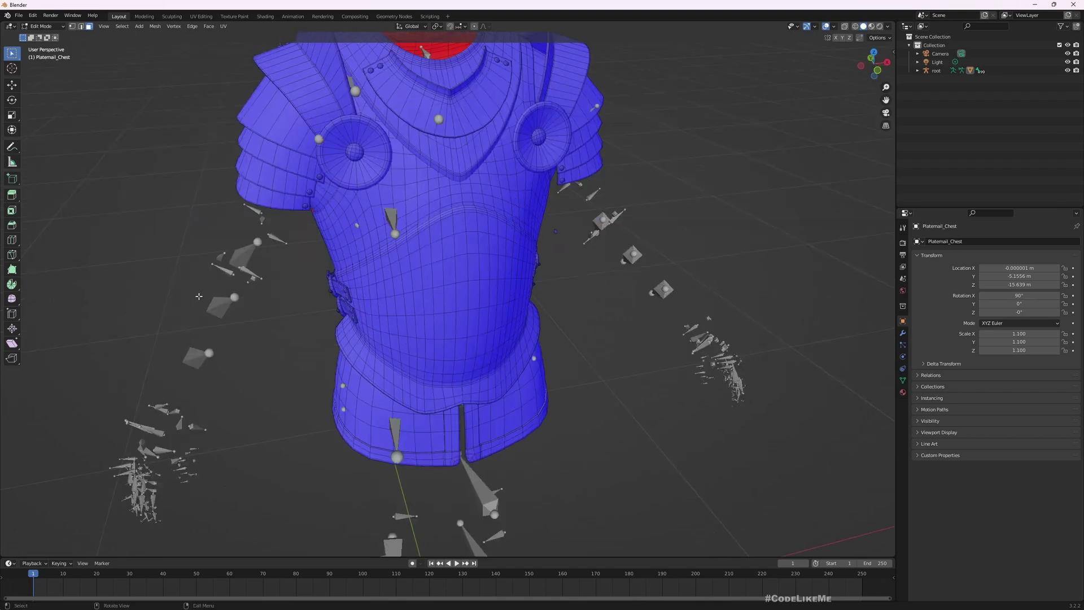
{"action": "mouse_move", "coordinate": [209, 278]}
{"action": "middle_mouse_down"}
{"action": "mouse_move", "coordinate": [305, 267]}
{"action": "mouse_move", "coordinate": [203, 287]}
{"action": "mouse_move", "coordinate": [207, 228]}
{"action": "mouse_move", "coordinate": [212, 266]}
{"action": "middle_mouse_up"}
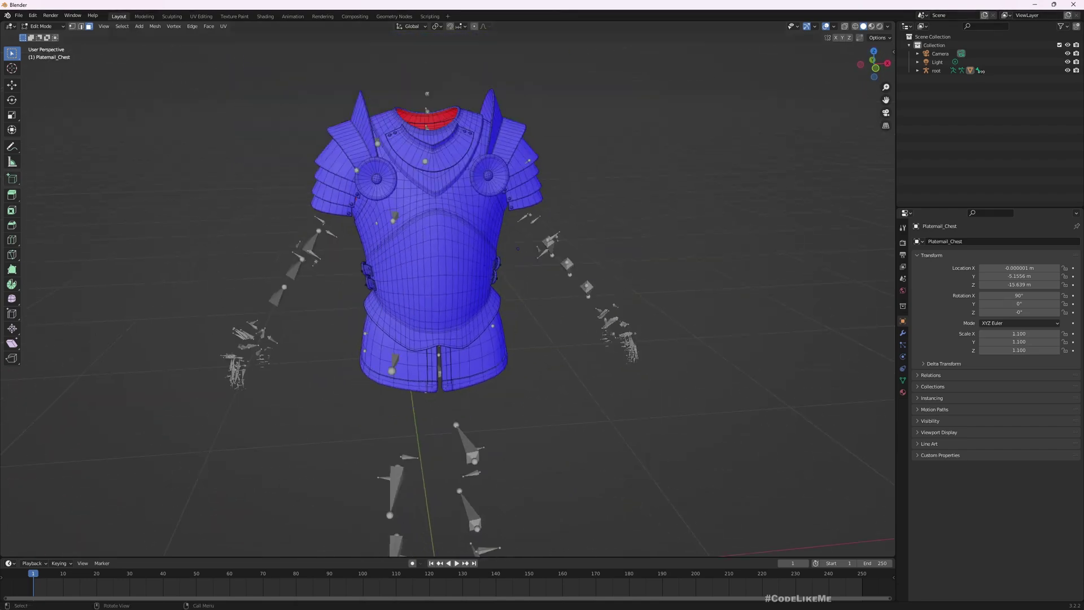
- Export the chest as FBX, overwriting Plaitmail_chest.fbx
{"action": "left_click", "coordinate": [32, 16]}
{"action": "mouse_move", "coordinate": [50, 137]}
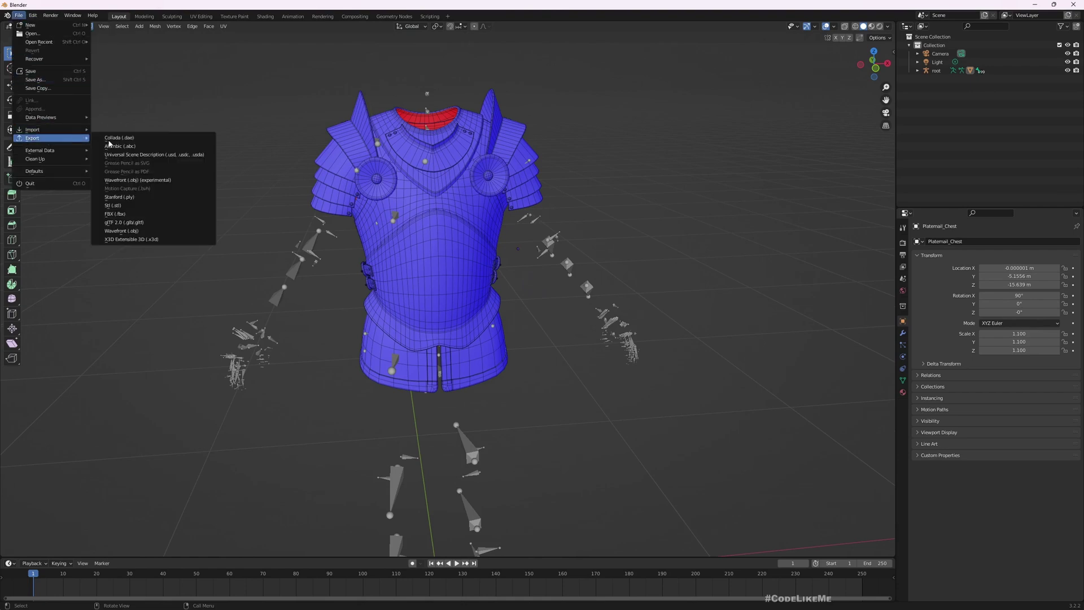
{"action": "left_click", "coordinate": [118, 213]}
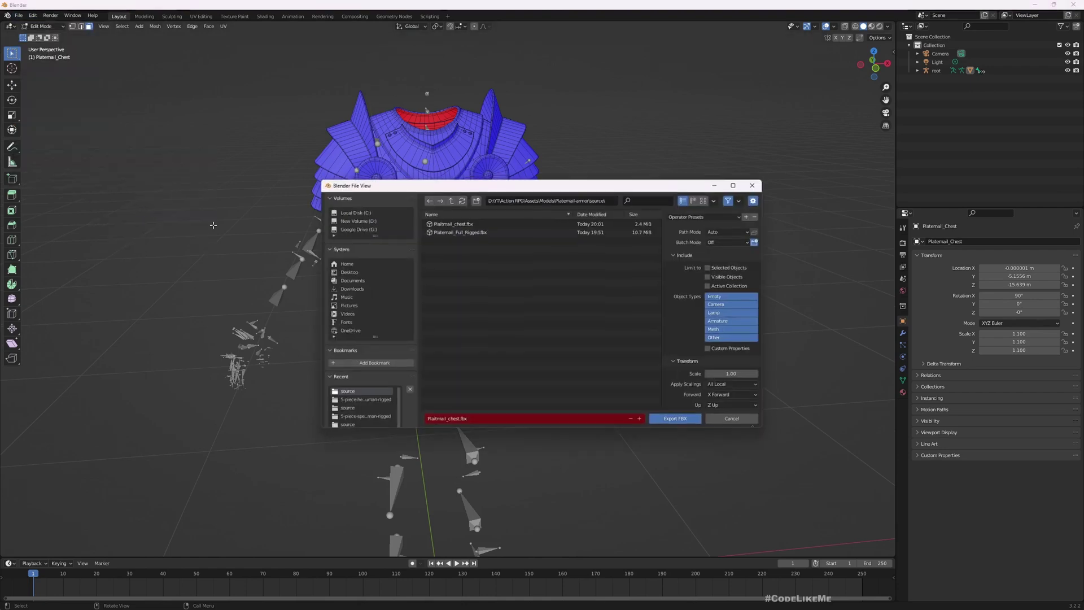
{"action": "double_click", "coordinate": [438, 224]}
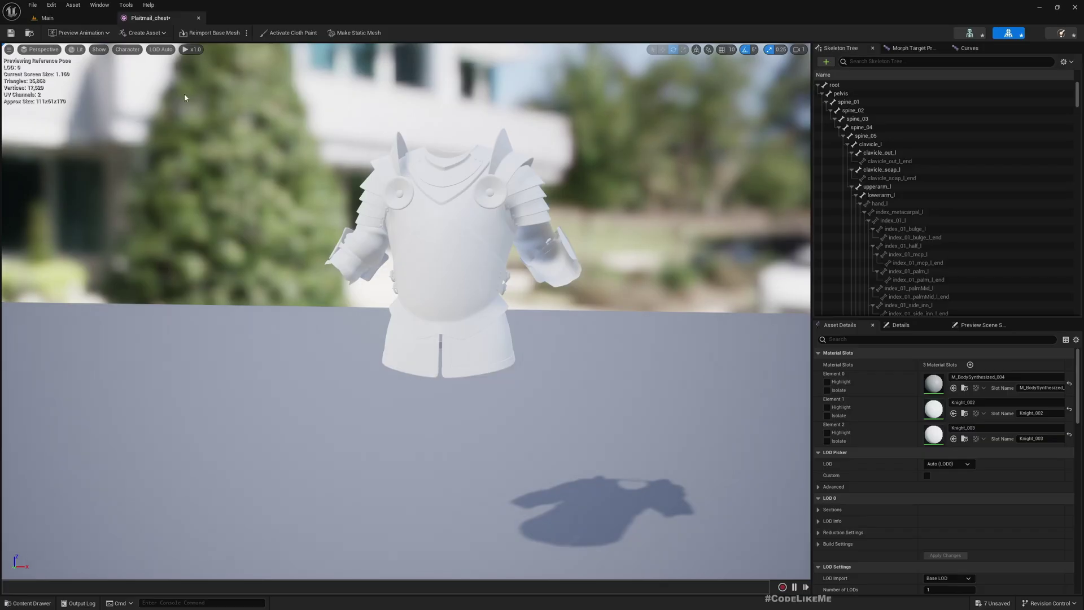
- Reimport the chest from the updated FBX and inspect it in the preview
{"action": "left_click", "coordinate": [215, 34]}
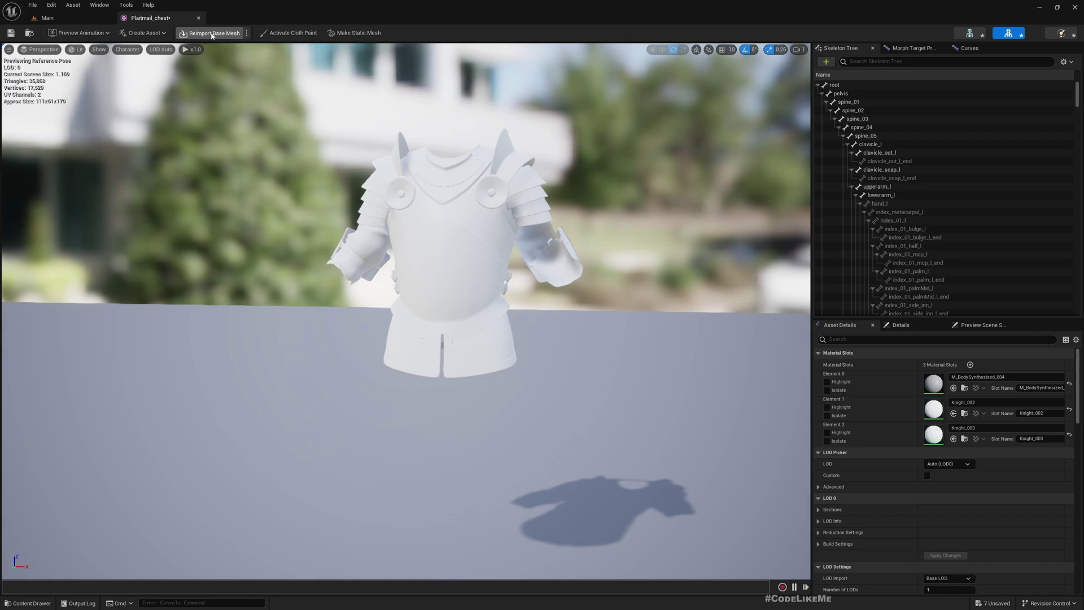
{"action": "middle_click_drag", "start_coordinate": [451, 174], "coordinate": [480, 121]}
{"action": "right_click_drag", "start_coordinate": [455, 191], "coordinate": [598, 191]}
{"action": "middle_click_drag", "start_coordinate": [455, 191], "coordinate": [399, 201]}
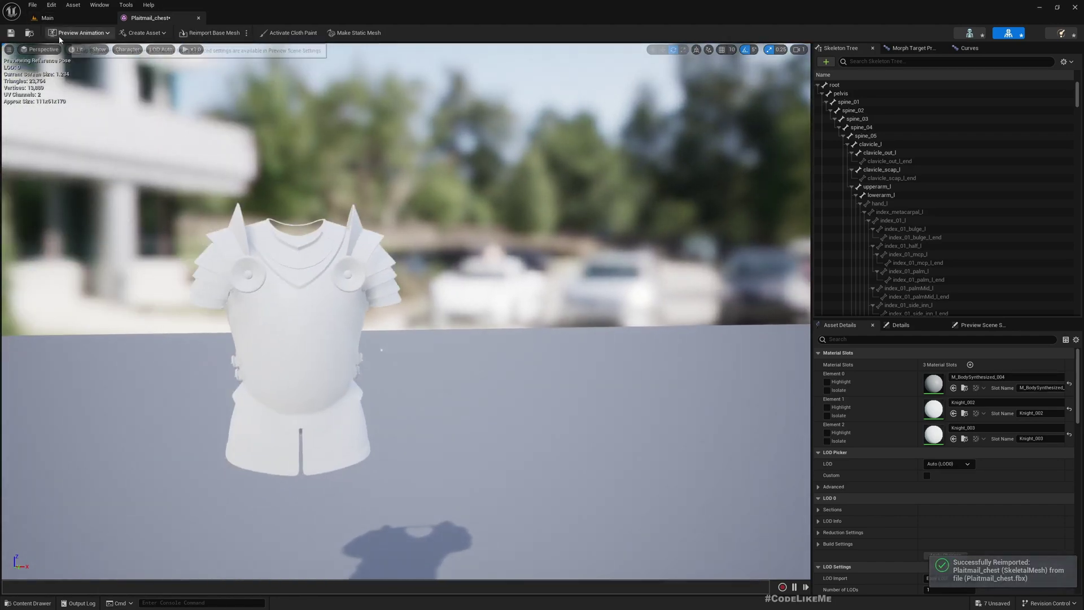
- Drag the four Knight texture PNGs from the textures folder into the Platemail content folder
{"action": "left_click", "coordinate": [48, 17]}
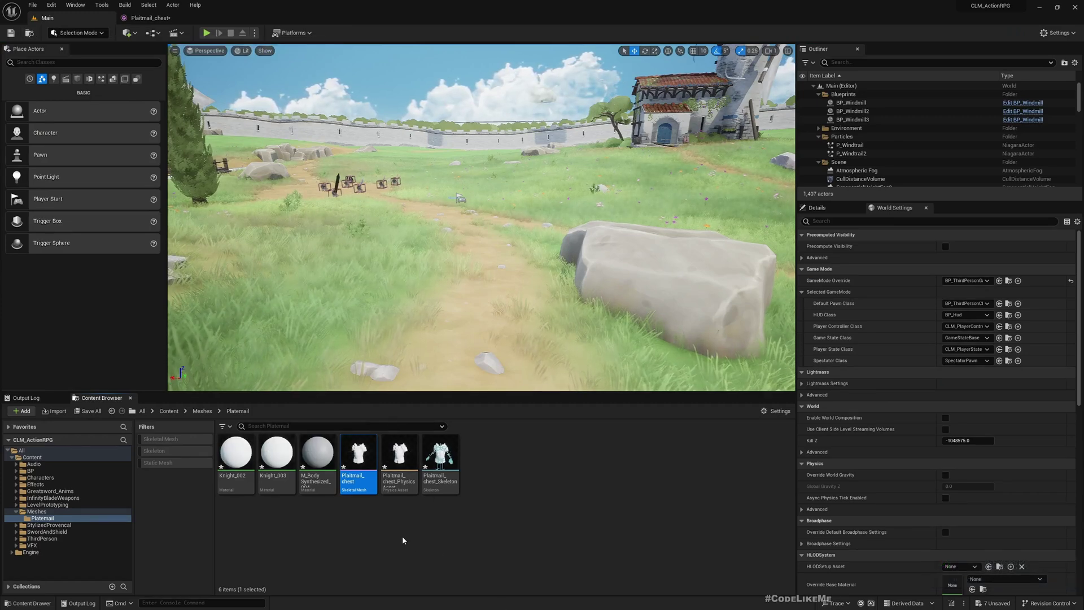
{"action": "key", "text": "alt+Tab"}
{"action": "left_click", "coordinate": [376, 23]}
{"action": "double_click", "coordinate": [136, 84]}
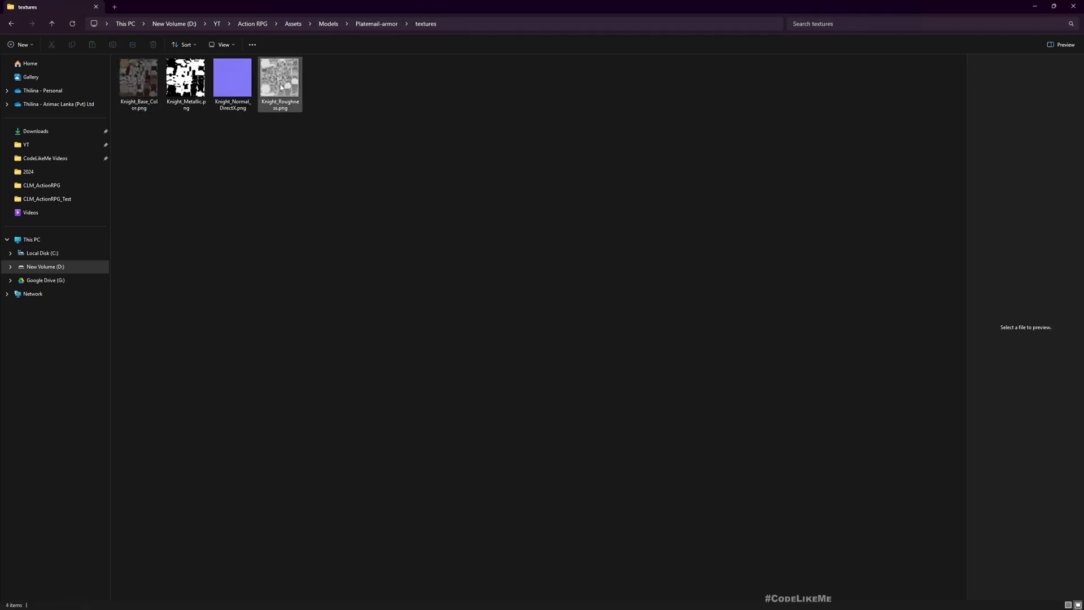
{"action": "left_click", "coordinate": [280, 83]}
{"action": "left_click", "coordinate": [141, 82], "text": "shift"}
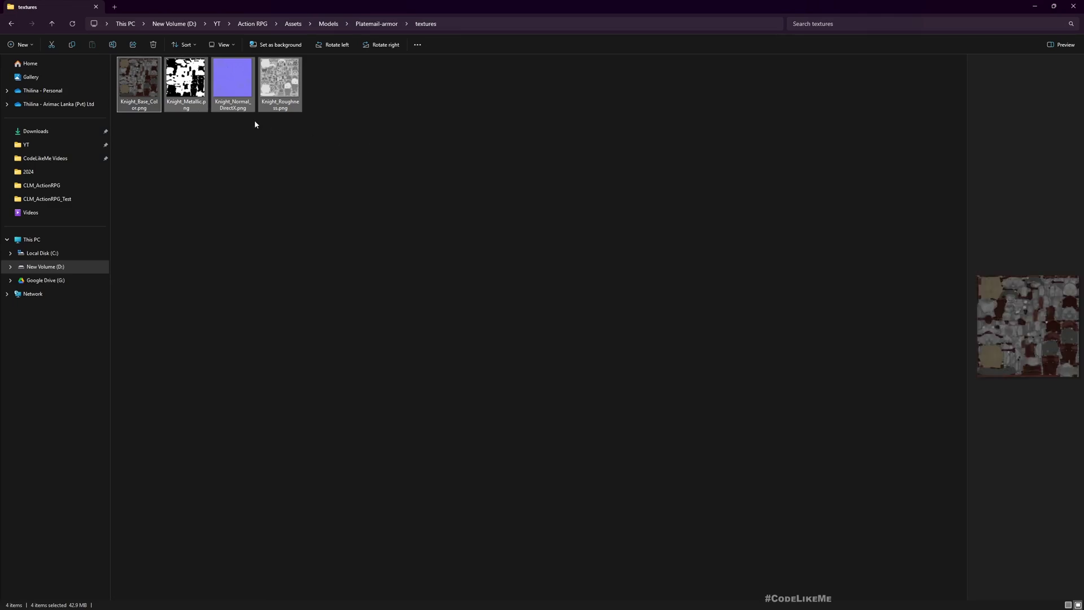
{"action": "left_click_drag", "start_coordinate": [151, 79], "coordinate": [518, 471]}
{"action": "key", "text": "alt+Tab"}
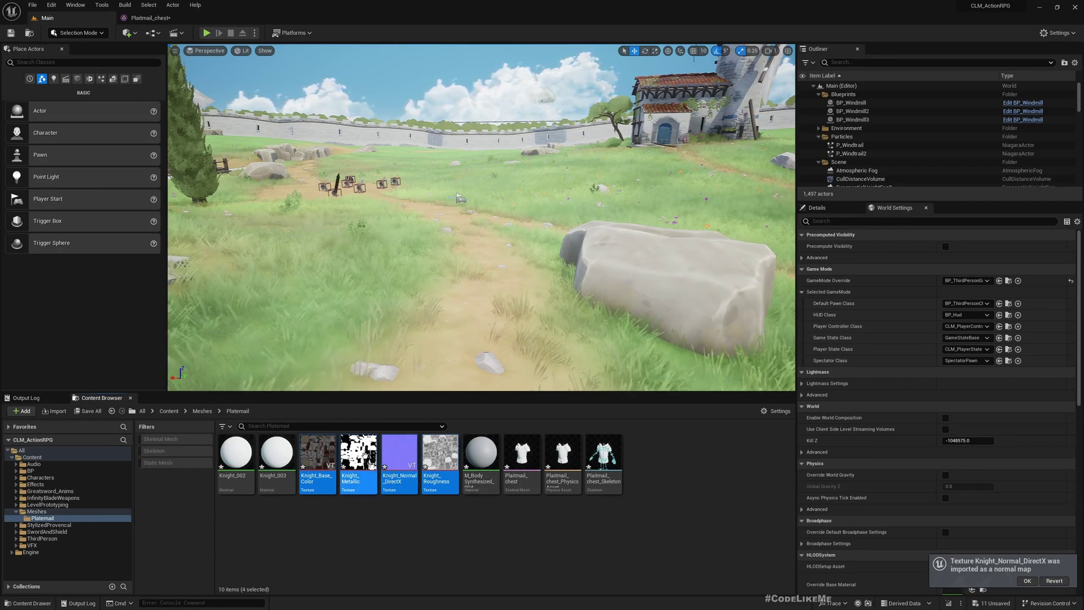
- Select only the Knight_Base_Color texture in the Platemail folder
{"action": "left_click", "coordinate": [318, 460]}
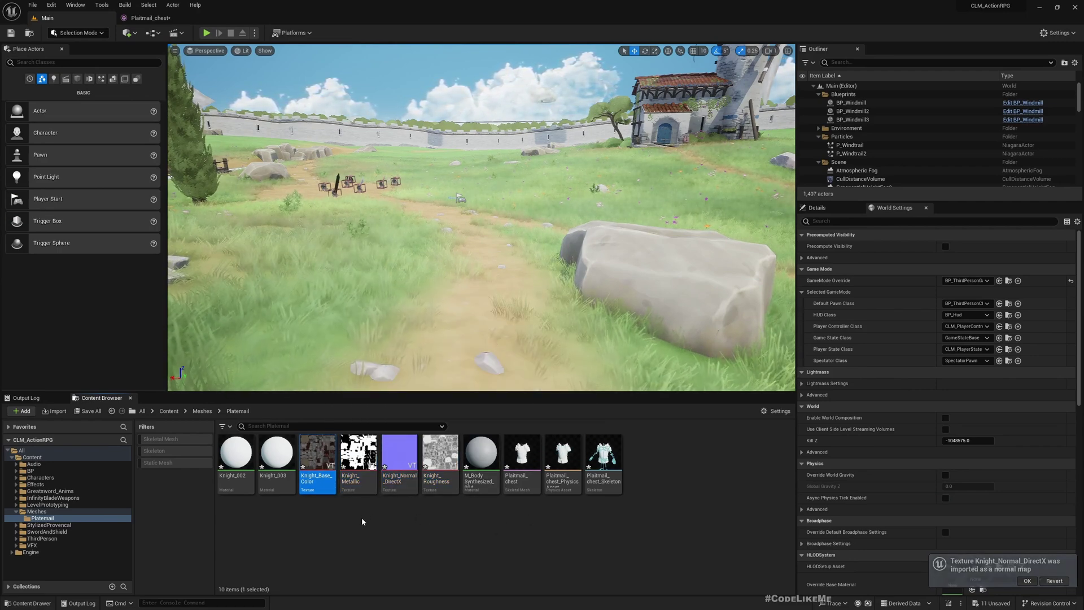
- Open the M_BodySynthesized_004 material for editing
{"action": "mouse_move", "coordinate": [321, 450]}
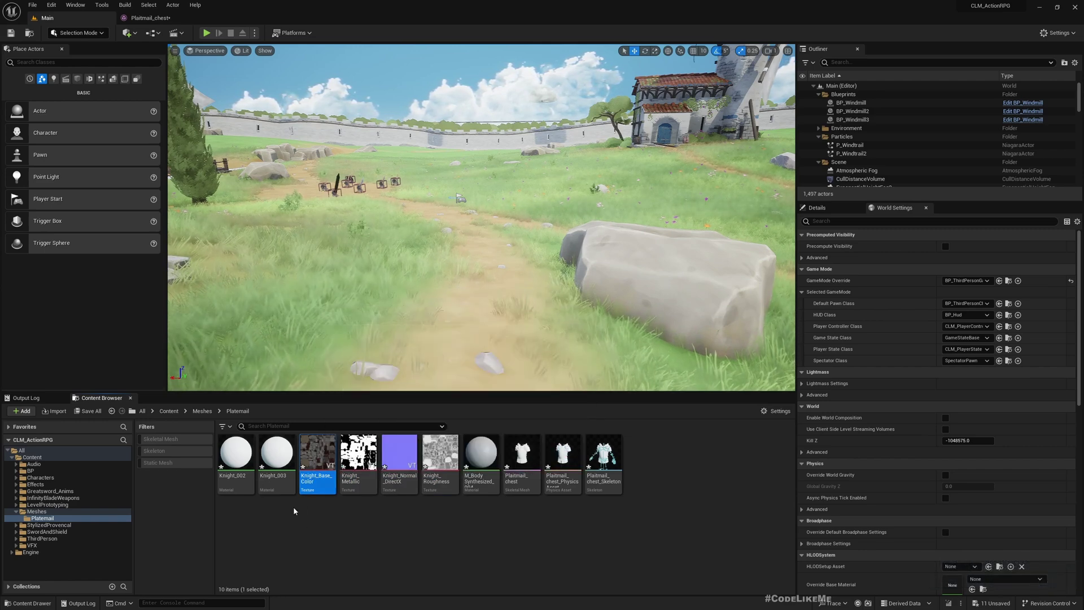
{"action": "left_click", "coordinate": [275, 451]}
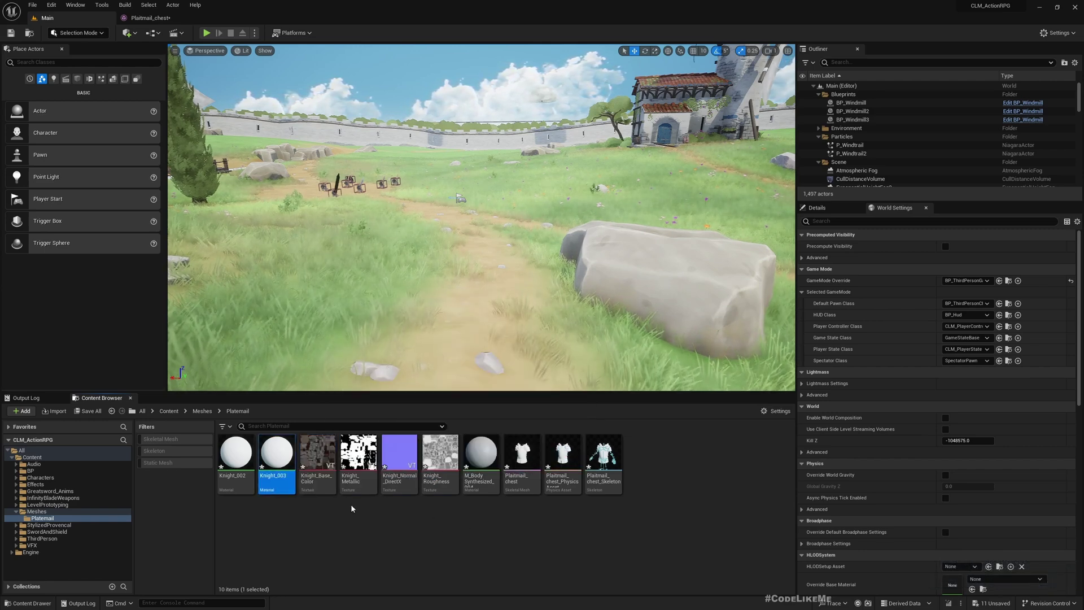
{"action": "left_click", "coordinate": [483, 452]}
{"action": "double_click", "coordinate": [482, 452]}
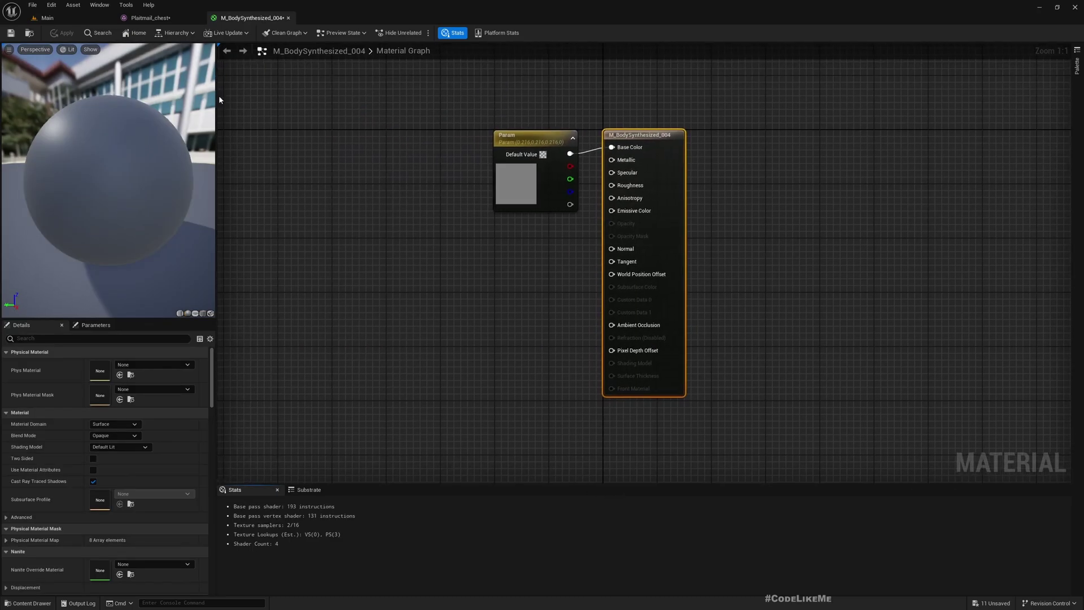
- In the chest mesh editor, isolate material elements 0, 1 and 2 in turn
{"action": "left_click", "coordinate": [169, 19]}
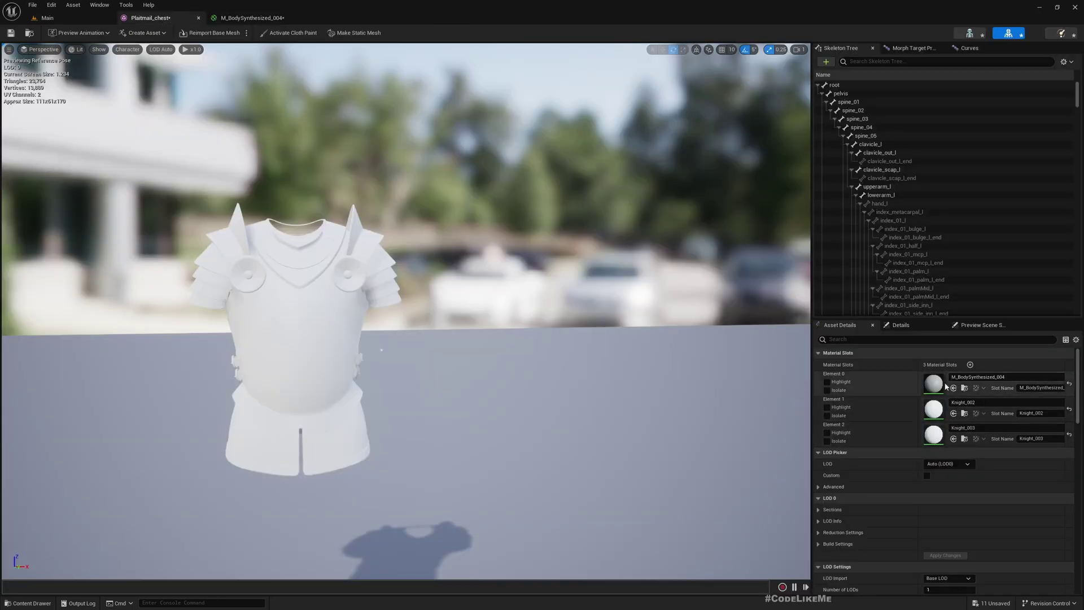
{"action": "left_click", "coordinate": [827, 390]}
{"action": "left_click", "coordinate": [828, 391]}
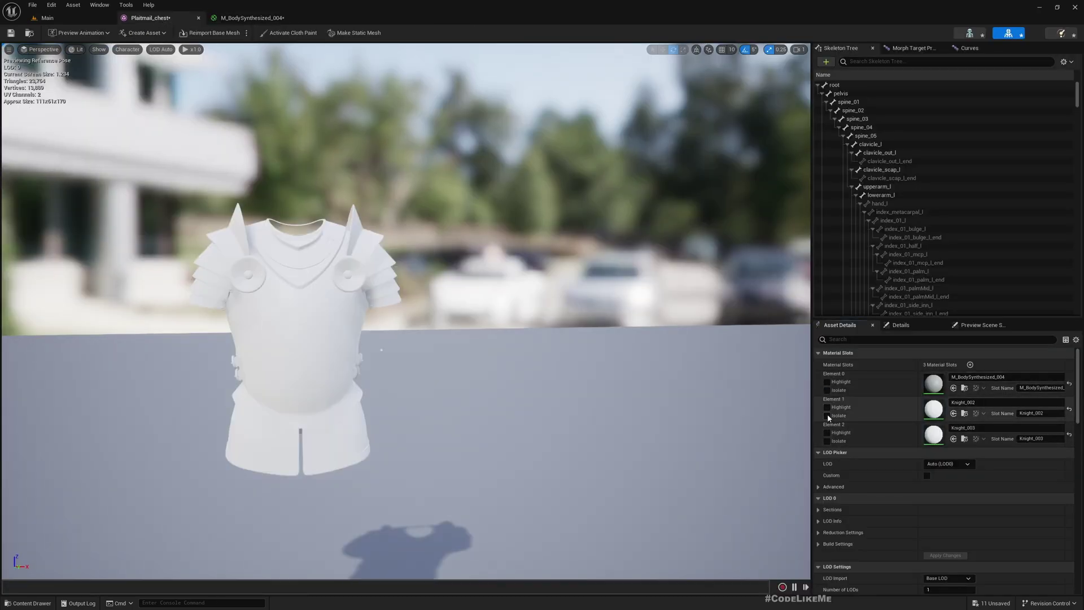
{"action": "left_click", "coordinate": [827, 416]}
{"action": "left_click", "coordinate": [827, 441]}
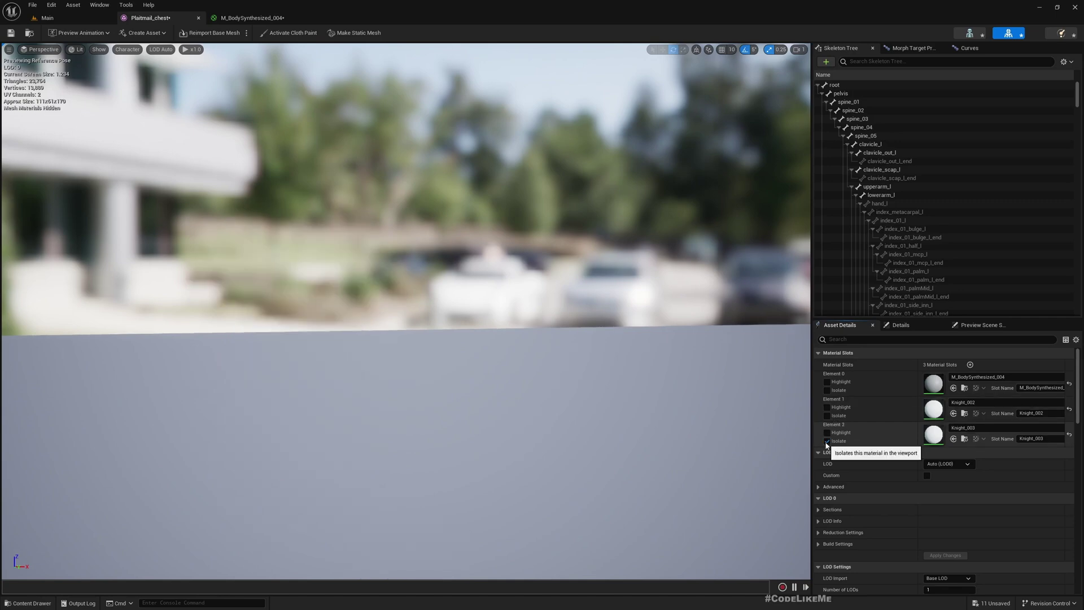
{"action": "left_click", "coordinate": [827, 441]}
- In Knight_002, delete the Param node and bring in the four Knight textures
{"action": "double_click", "coordinate": [934, 408]}
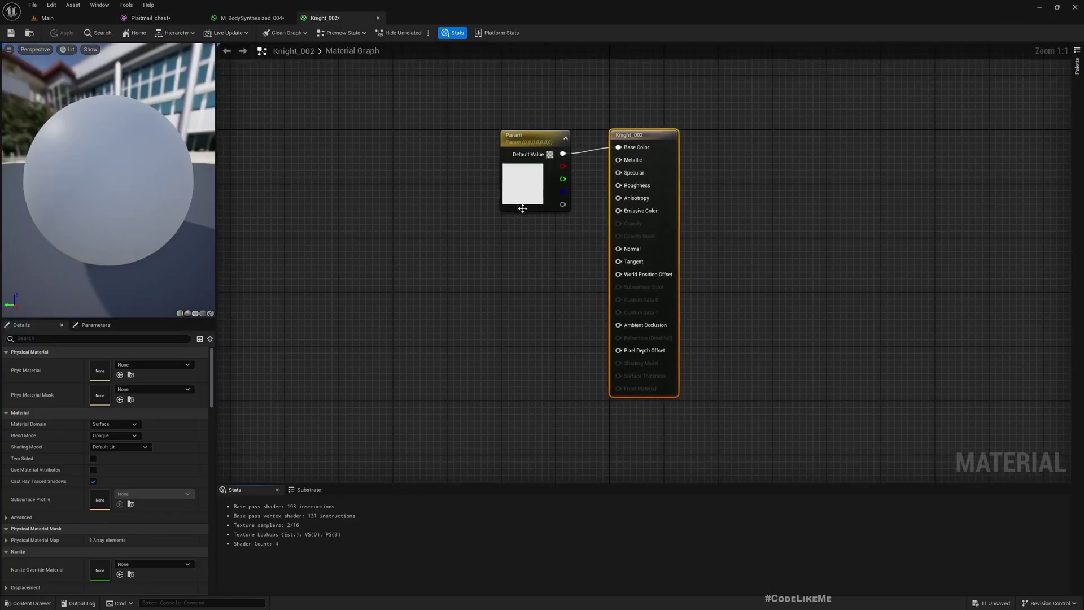
{"action": "key", "text": "Delete"}
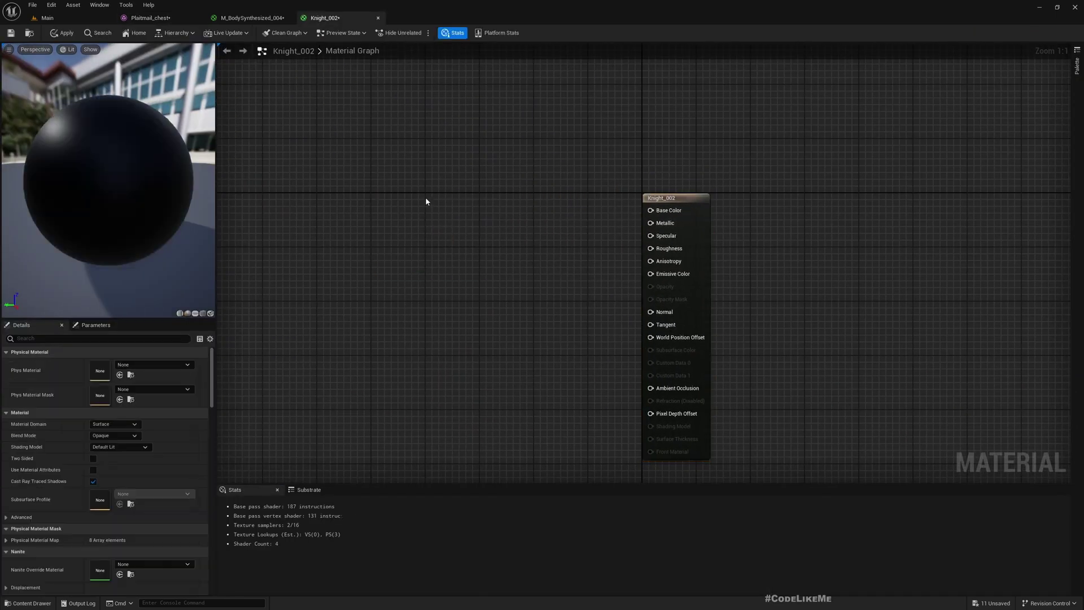
{"action": "left_click", "coordinate": [49, 18]}
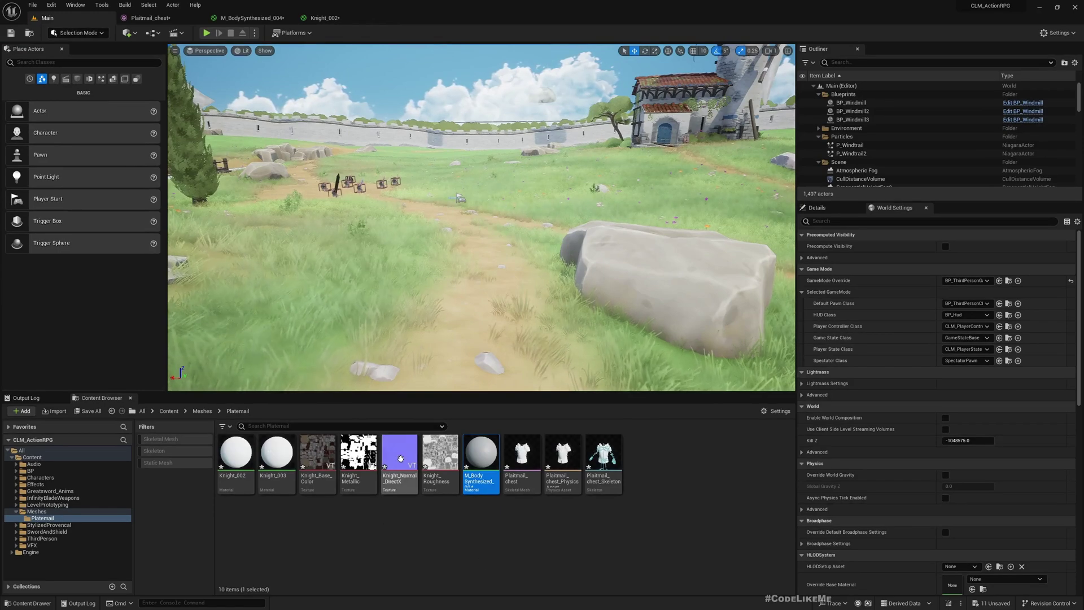
{"action": "left_click", "coordinate": [440, 455]}
{"action": "left_click", "coordinate": [317, 455], "text": "shift"}
{"action": "left_click_drag", "start_coordinate": [317, 455], "coordinate": [412, 186]}
- Spread out the texture nodes and wire the normal map into Normal
{"action": "left_click", "coordinate": [482, 287]}
{"action": "left_click_drag", "start_coordinate": [481, 288], "coordinate": [497, 78]}
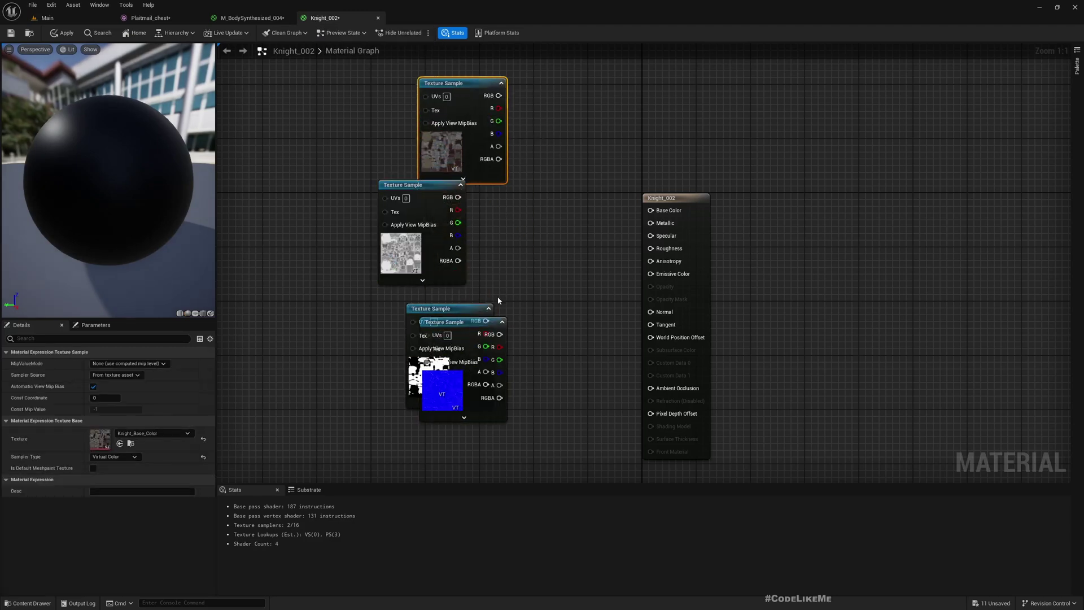
{"action": "left_click_drag", "start_coordinate": [459, 327], "coordinate": [545, 360]}
{"action": "right_click_drag", "start_coordinate": [545, 359], "coordinate": [450, 318]}
{"action": "left_click_drag", "start_coordinate": [480, 394], "coordinate": [542, 340]}
{"action": "left_click_drag", "start_coordinate": [586, 227], "coordinate": [688, 232]}
{"action": "right_click_drag", "start_coordinate": [382, 339], "coordinate": [474, 344]}
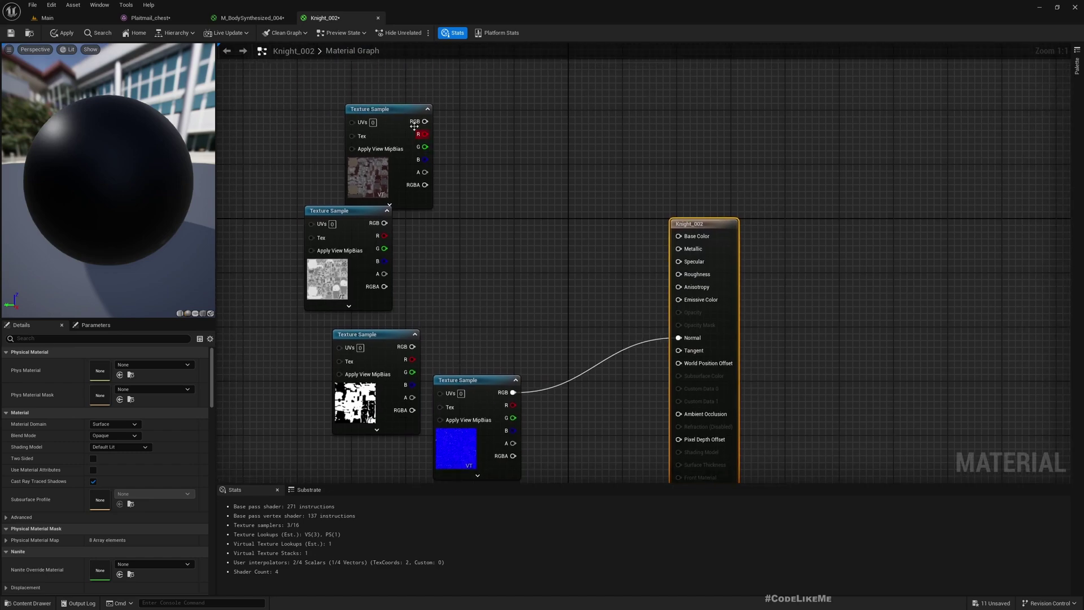
- Wire base colour, roughness and metallic textures to their inputs and apply the material
{"action": "left_click_drag", "start_coordinate": [425, 121], "coordinate": [679, 236]}
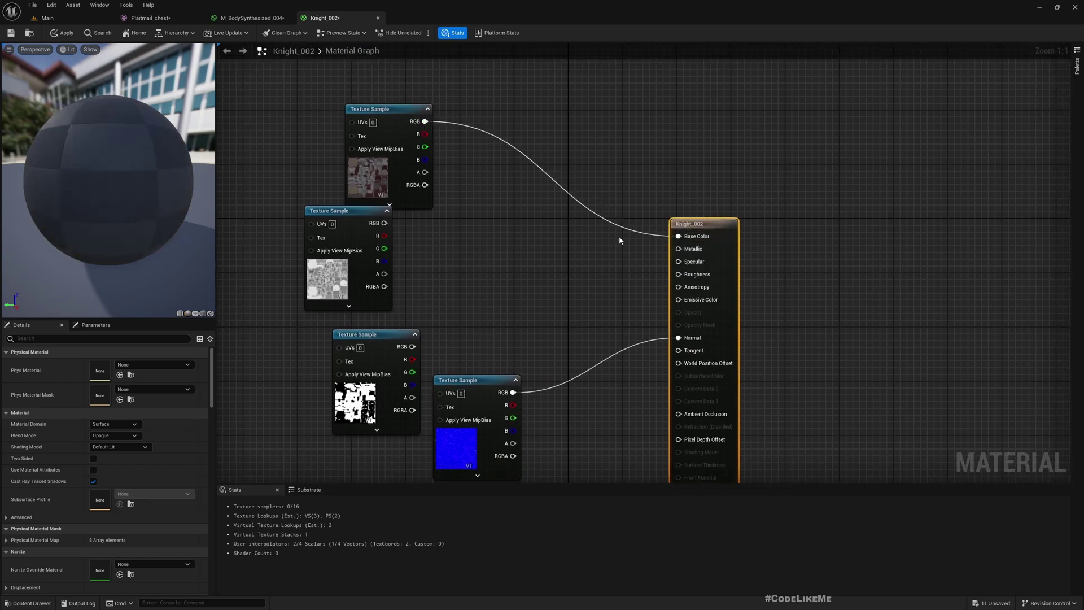
{"action": "left_click_drag", "start_coordinate": [356, 221], "coordinate": [679, 275]}
{"action": "left_click", "coordinate": [354, 395]}
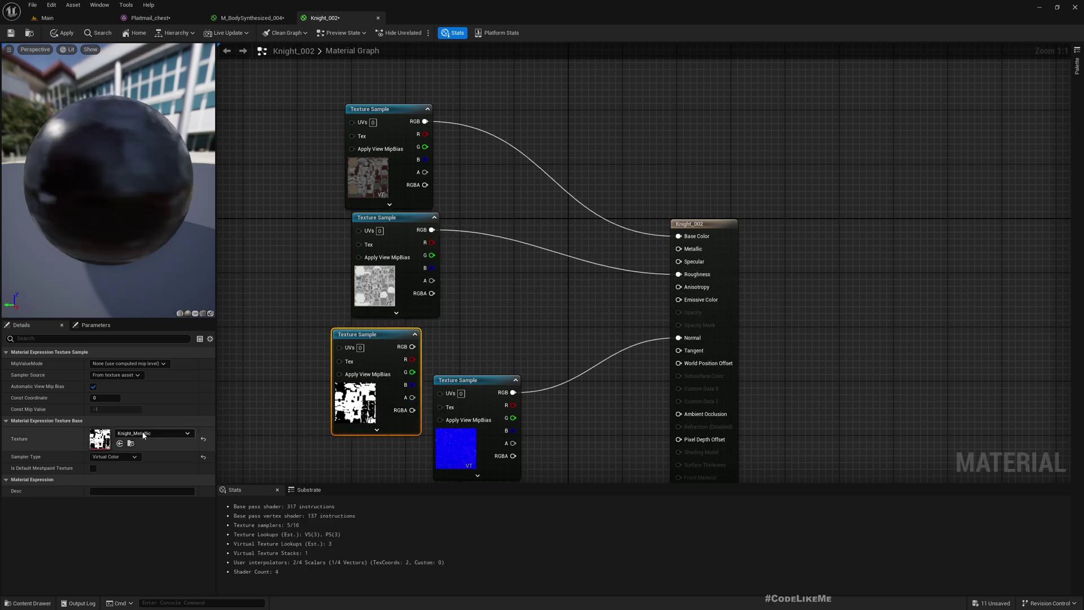
{"action": "left_click_drag", "start_coordinate": [413, 346], "coordinate": [683, 250]}
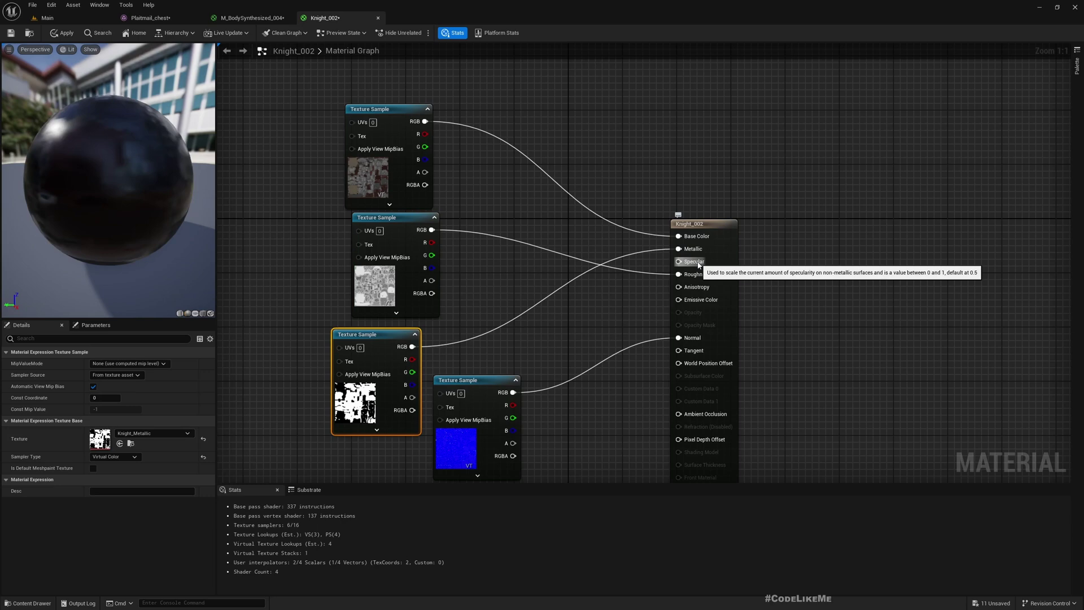
{"action": "mouse_move", "coordinate": [160, 168]}
{"action": "left_mouse_down"}
{"action": "mouse_move", "coordinate": [212, 198]}
{"action": "mouse_move", "coordinate": [147, 161]}
{"action": "left_mouse_up"}
{"action": "left_click", "coordinate": [64, 32]}
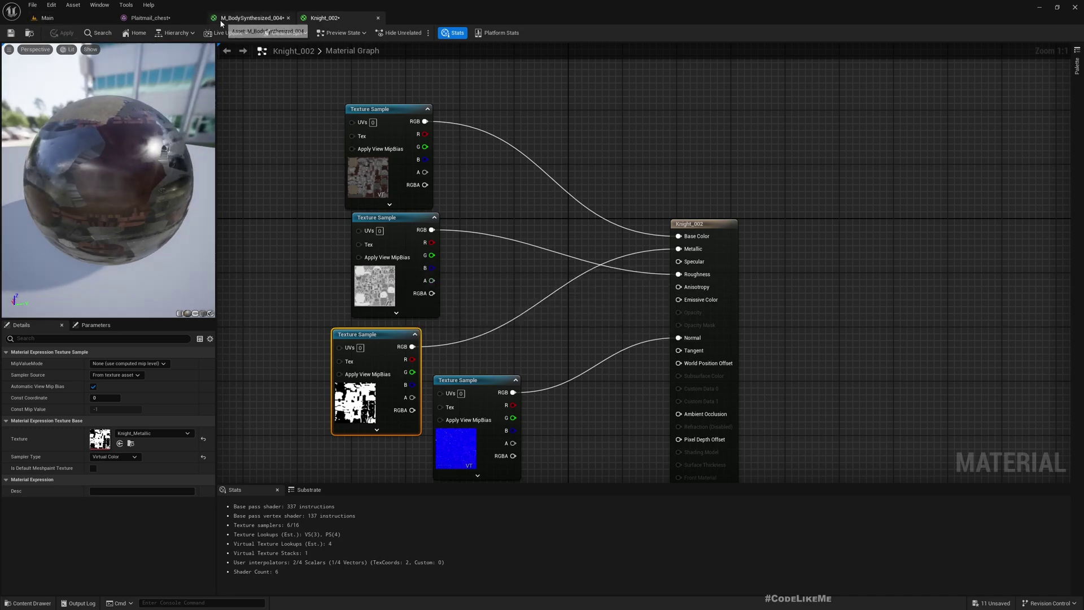
- Orbit around the chest in the mesh editor to check the new Knight material
{"action": "left_click", "coordinate": [151, 18]}
{"action": "middle_click_drag", "start_coordinate": [261, 294], "coordinate": [262, 254]}
{"action": "left_click_drag", "start_coordinate": [264, 297], "coordinate": [418, 293], "text": "alt"}
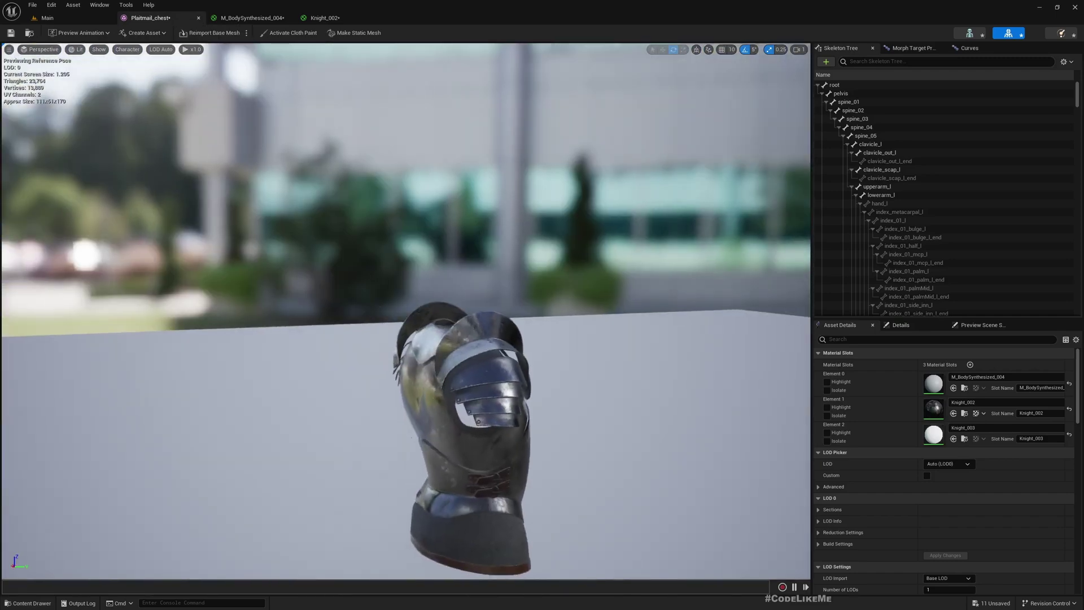
{"action": "right_click_drag", "start_coordinate": [418, 294], "coordinate": [243, 319]}
{"action": "scroll", "coordinate": [407, 311], "scroll_direction": "down", "scroll_amount": 5}
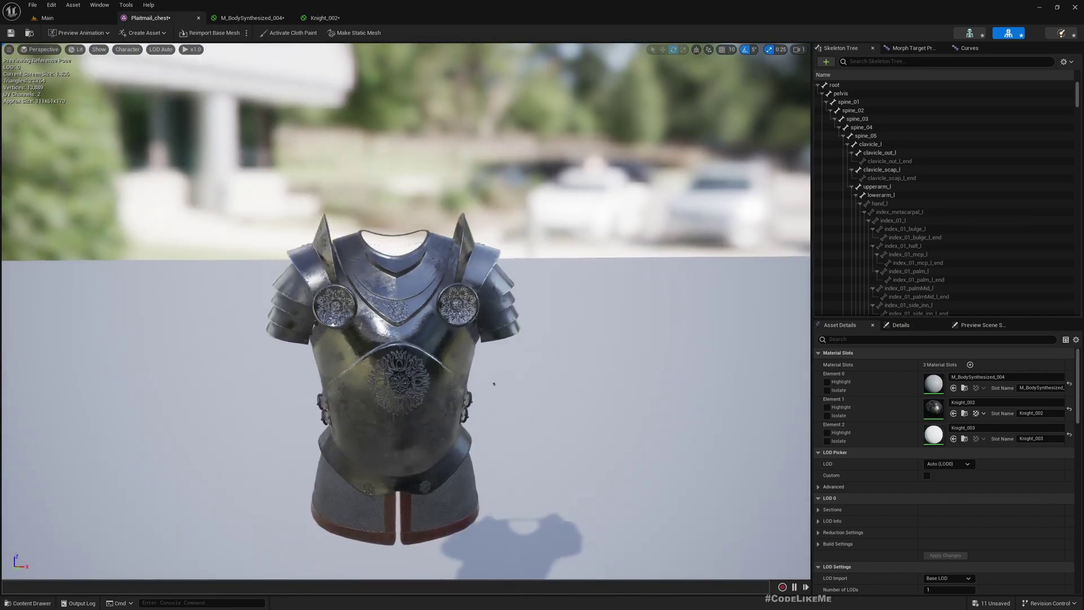
- Tidy the Knight_002 graph, moving the normal map node and selecting all four texture nodes
{"action": "left_click", "coordinate": [325, 19]}
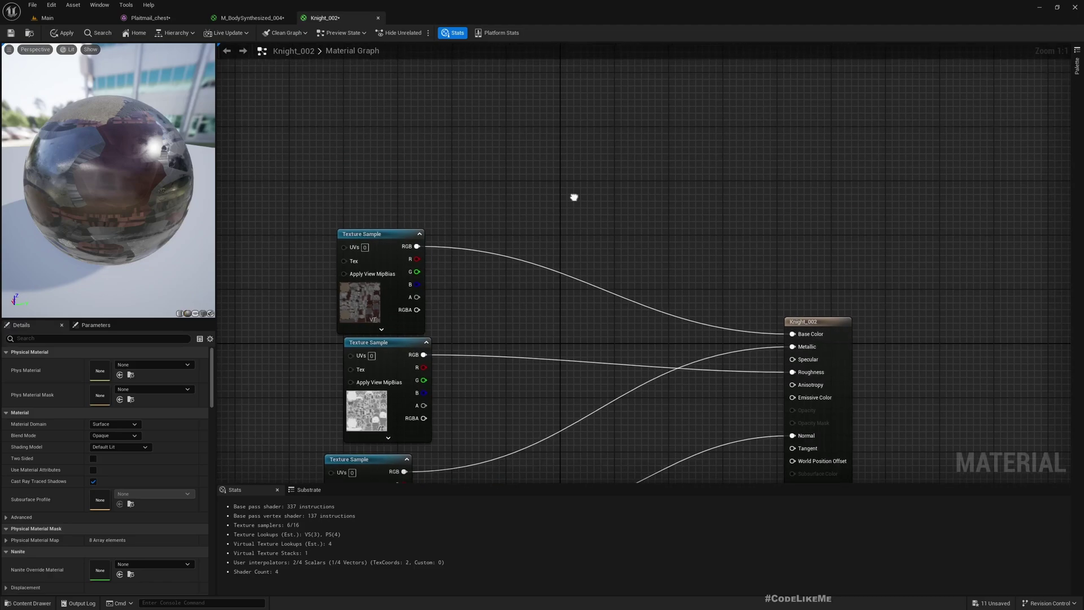
{"action": "right_click_drag", "start_coordinate": [479, 266], "coordinate": [444, 166]}
{"action": "right_click_drag", "start_coordinate": [445, 363], "coordinate": [445, 254]}
{"action": "left_click_drag", "start_coordinate": [437, 298], "coordinate": [395, 367]}
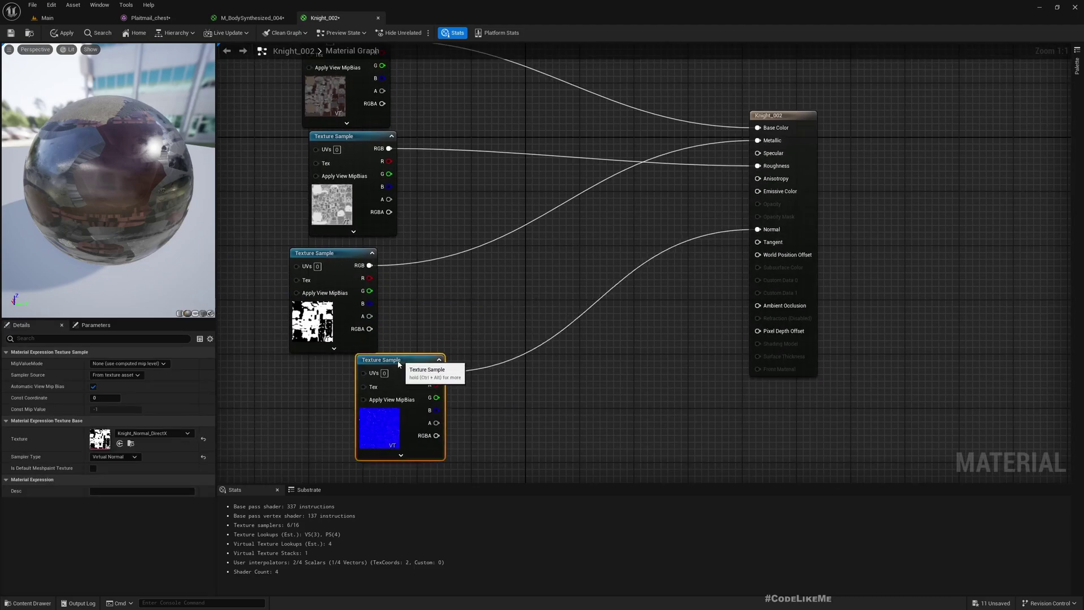
{"action": "scroll", "coordinate": [418, 353], "scroll_direction": "down", "scroll_amount": 3}
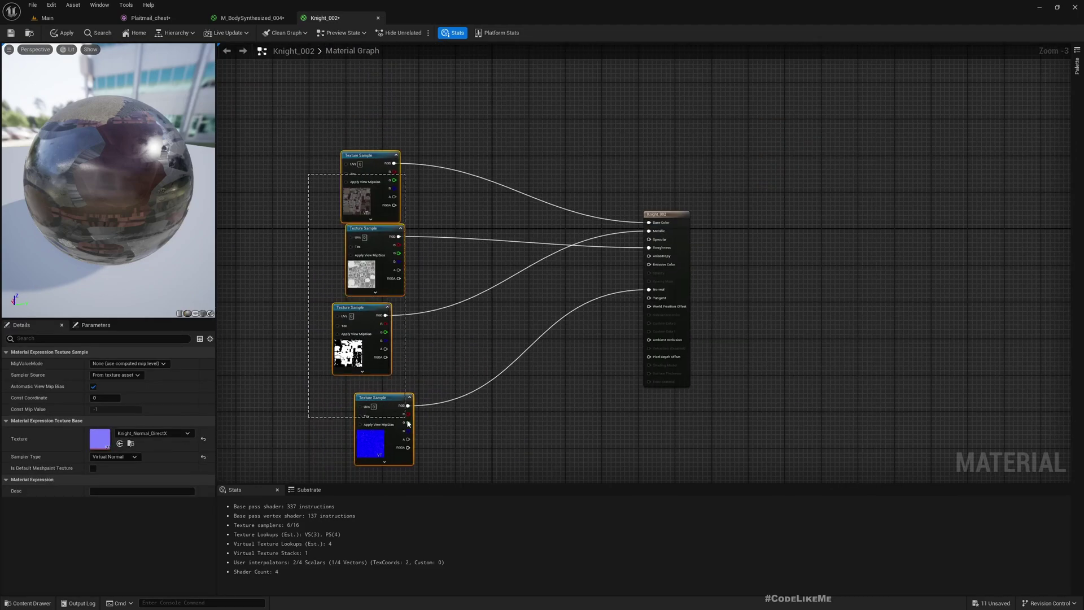
{"action": "left_click_drag", "start_coordinate": [412, 429], "coordinate": [438, 380]}
{"action": "scroll", "coordinate": [455, 375], "scroll_direction": "up", "scroll_amount": 2}
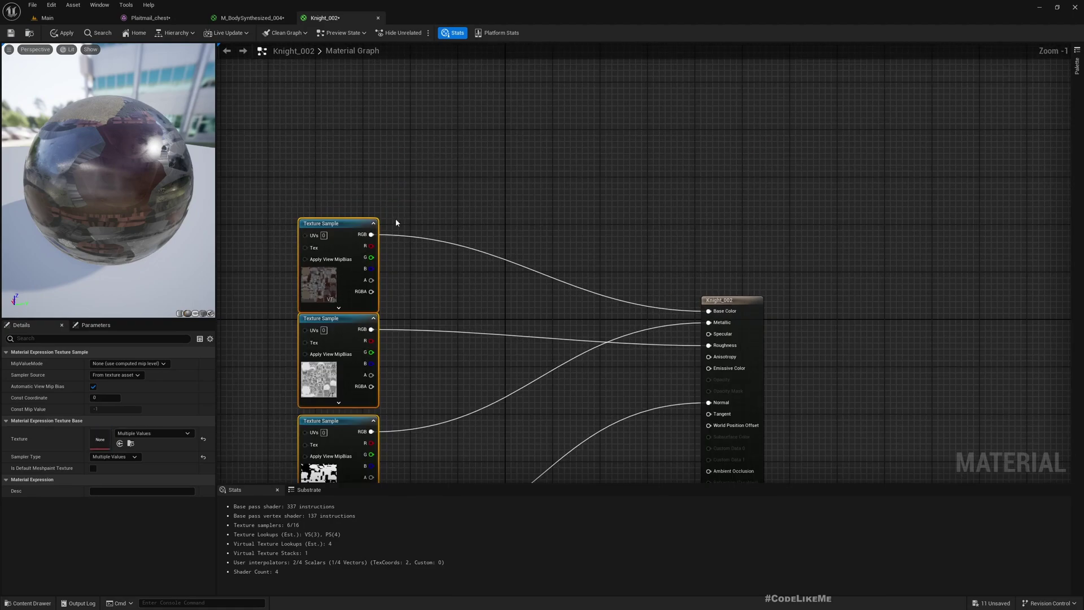
- Add a Multiply node fed by the Knight_002 base colour texture
{"action": "left_click_drag", "start_coordinate": [372, 234], "coordinate": [438, 201]}
{"action": "type", "text": "multiply"}
{"action": "key", "text": "Return"}
{"action": "mouse_move", "coordinate": [374, 233]}
{"action": "left_mouse_down"}
{"action": "mouse_move", "coordinate": [458, 232]}
{"action": "mouse_move", "coordinate": [372, 235]}
{"action": "left_mouse_up"}
- Add a light-blue Tint vector parameter to the Multiply and wire the result into Base Color
{"action": "left_click_drag", "start_coordinate": [448, 215], "coordinate": [330, 142]}
{"action": "type", "text": "vect"}
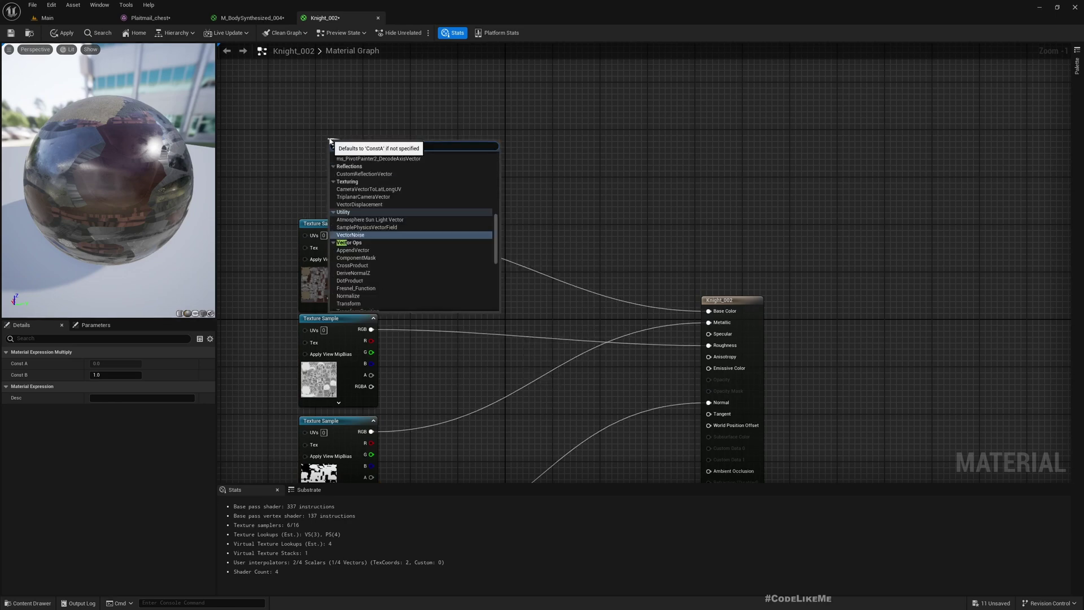
{"action": "type", "text": "orparam"}
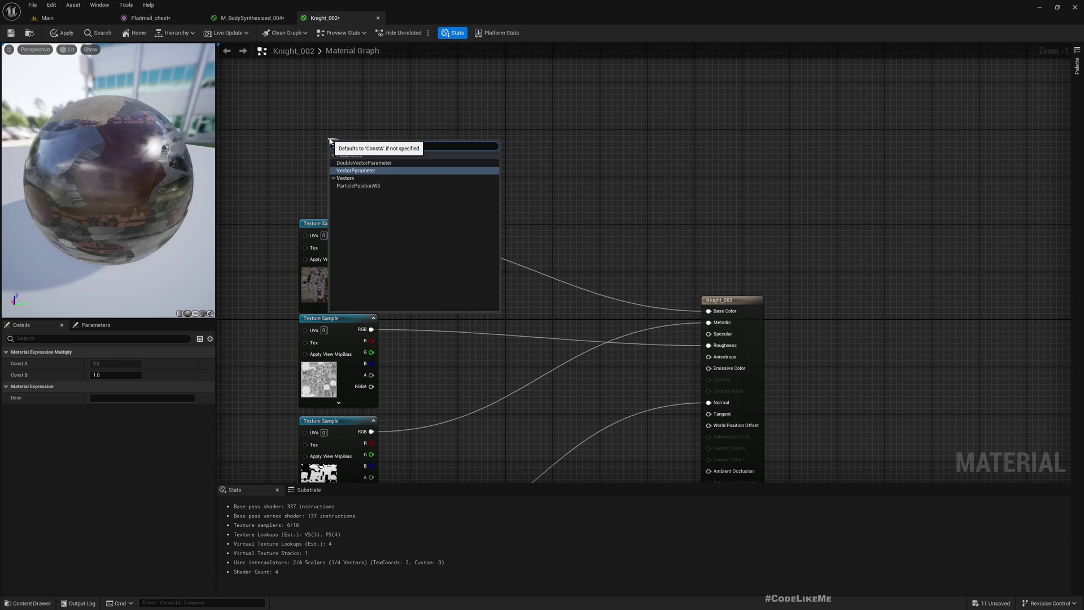
{"action": "key", "text": "Return"}
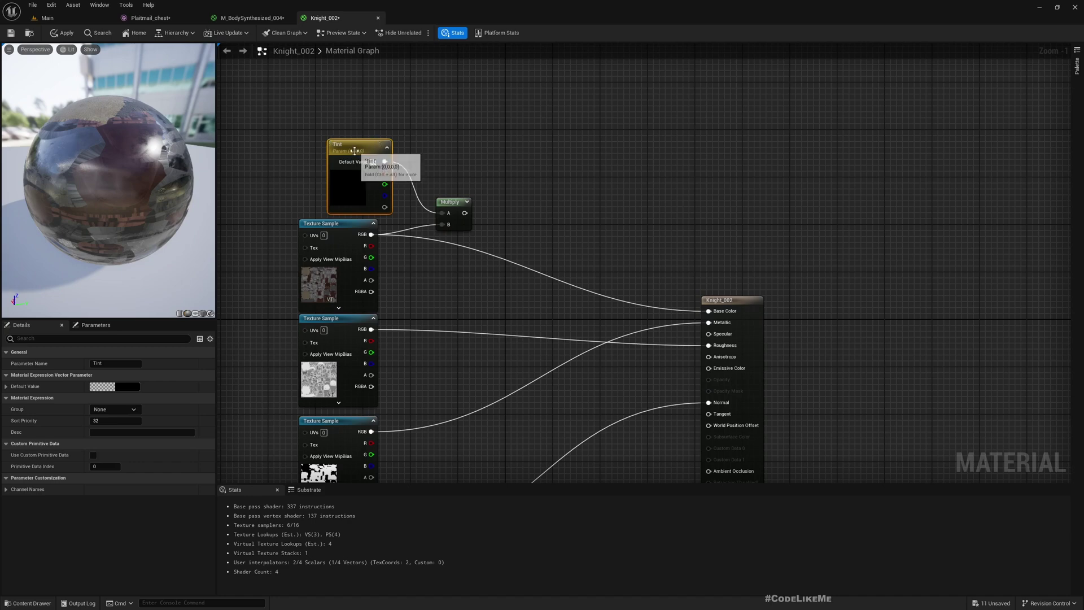
{"action": "left_click_drag", "start_coordinate": [354, 153], "coordinate": [331, 101]}
{"action": "double_click", "coordinate": [328, 134]}
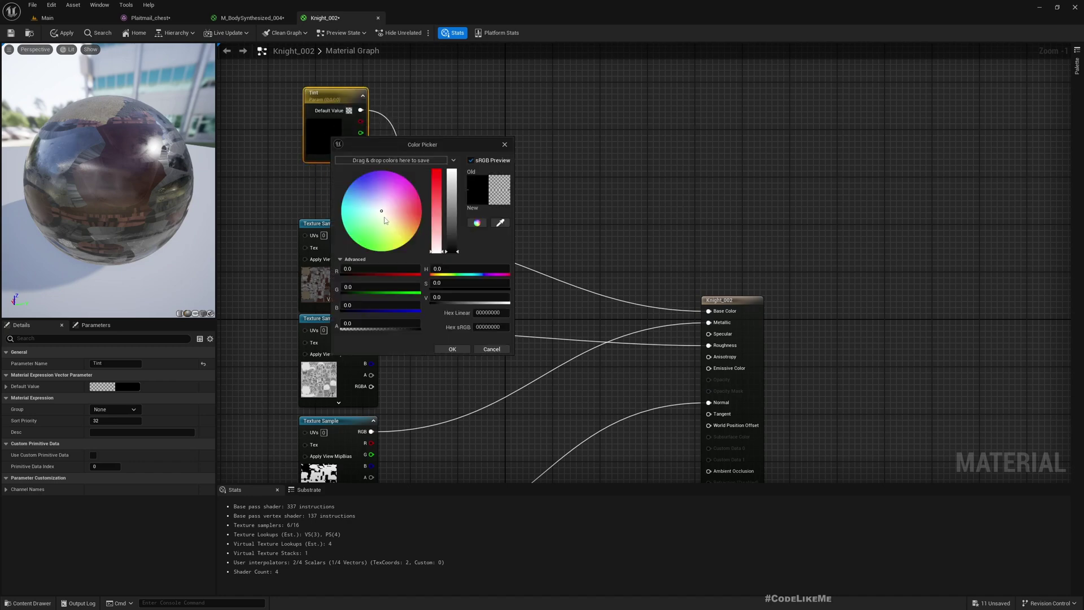
{"action": "left_click", "coordinate": [366, 196]}
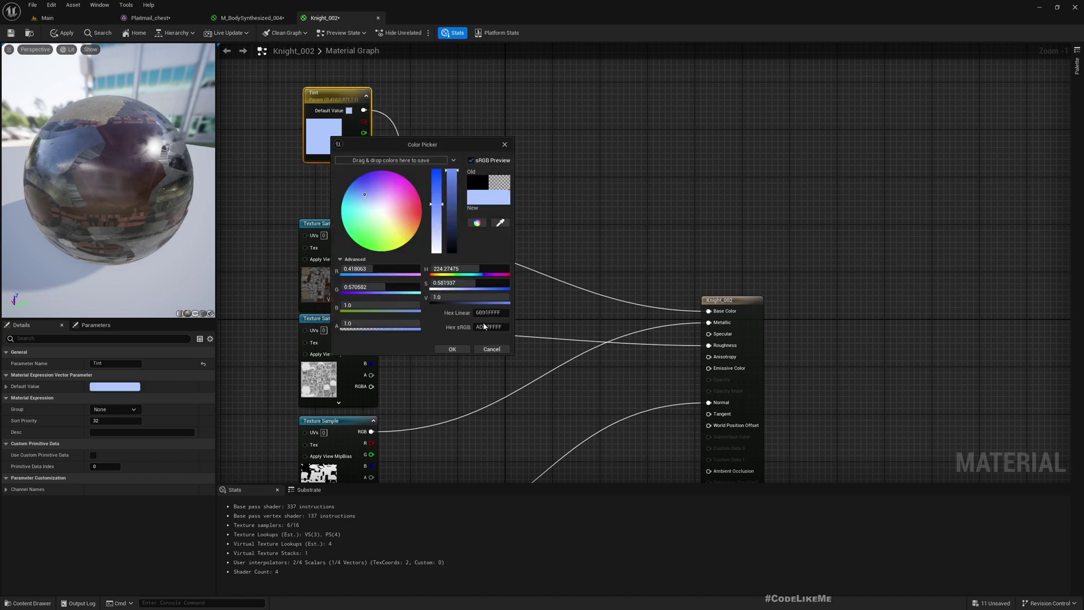
{"action": "left_click", "coordinate": [452, 349]}
{"action": "left_click_drag", "start_coordinate": [464, 213], "coordinate": [708, 311]}
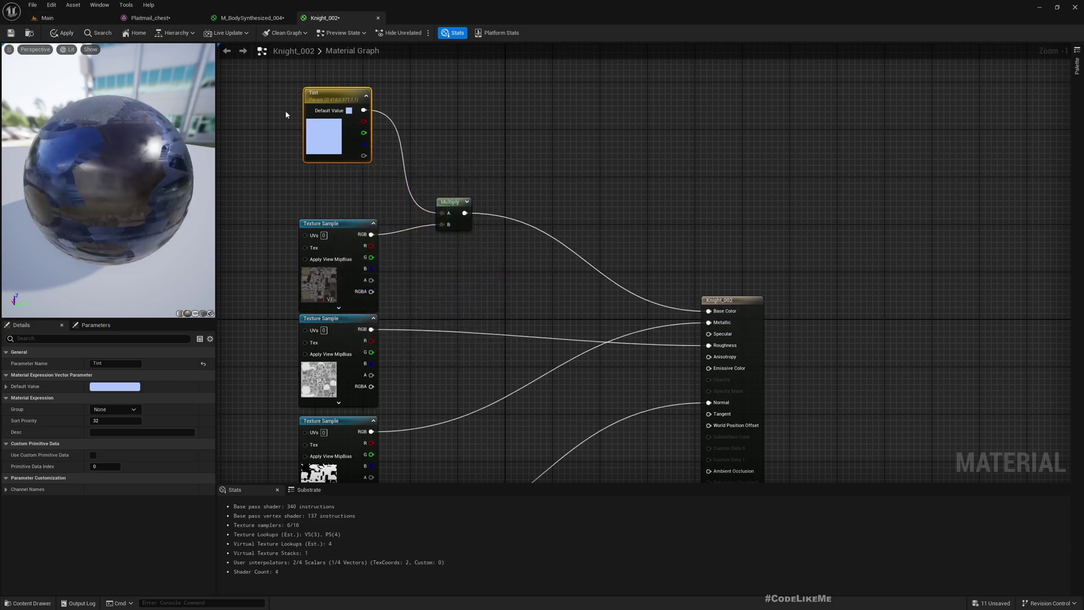
- Apply the Knight_002 tint and inspect the blue chest armour in the mesh preview
{"action": "left_click", "coordinate": [148, 18]}
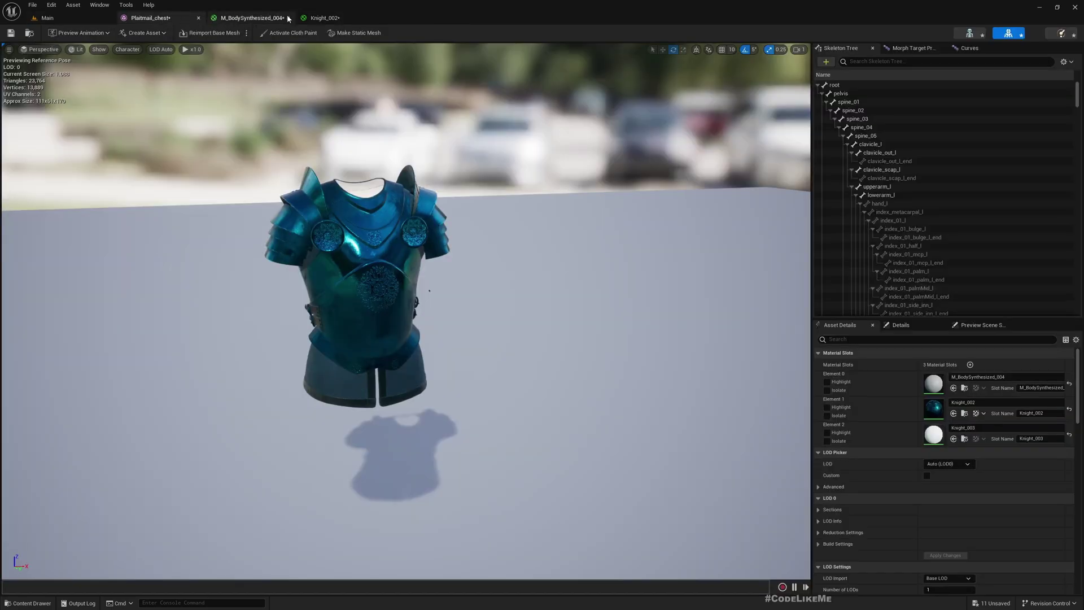
{"action": "left_click", "coordinate": [254, 18]}
{"action": "left_click", "coordinate": [320, 18]}
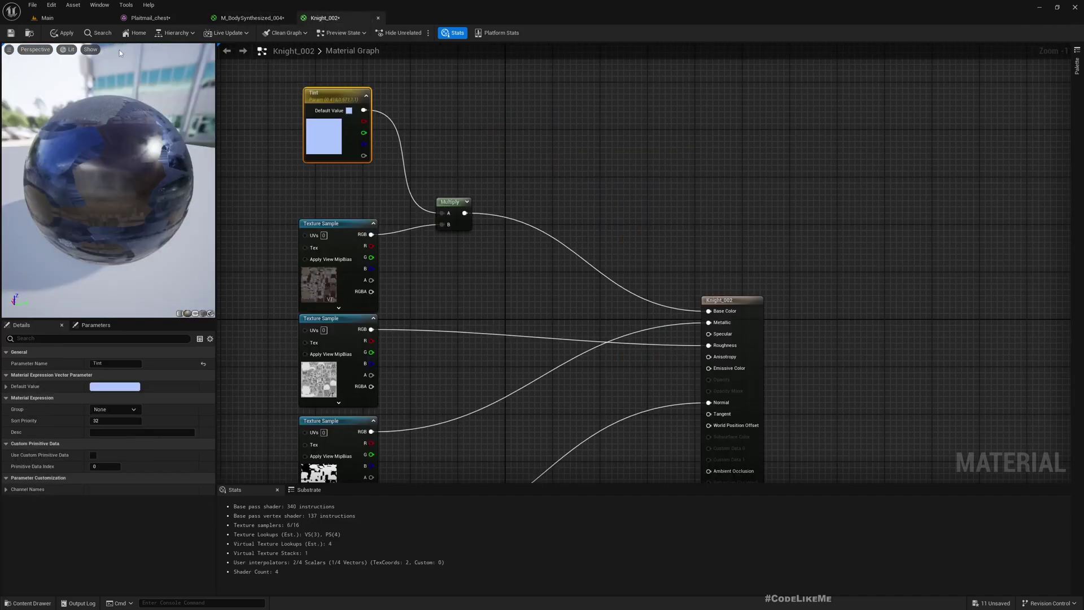
{"action": "left_click", "coordinate": [62, 35]}
{"action": "left_click", "coordinate": [147, 17]}
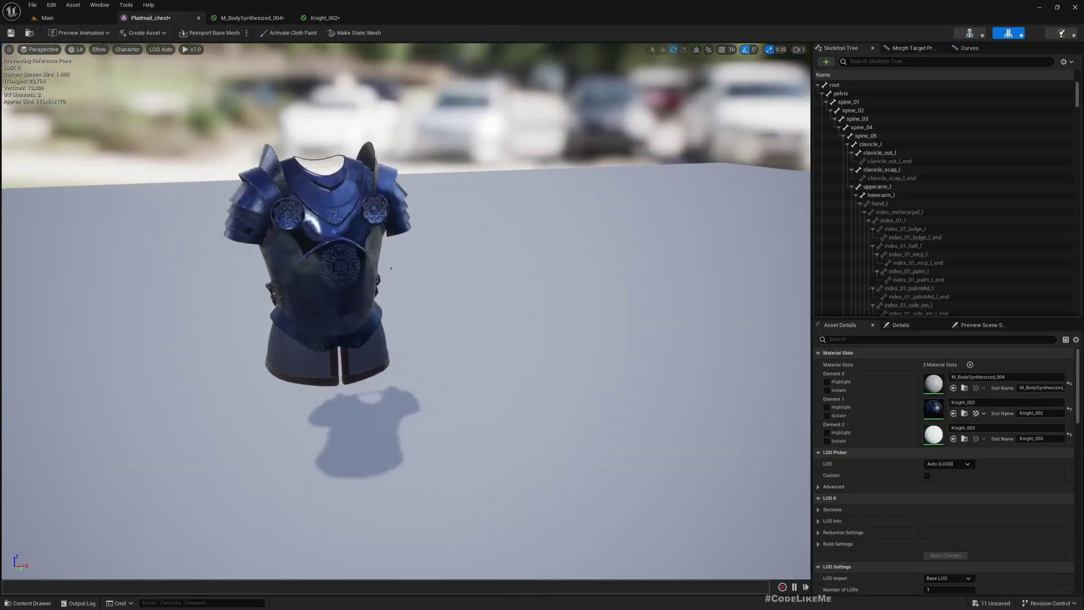
{"action": "left_click_drag", "start_coordinate": [391, 268], "coordinate": [282, 339], "text": "alt"}
{"action": "scroll", "coordinate": [452, 337], "scroll_direction": "up", "scroll_amount": 5}
{"action": "scroll", "coordinate": [480, 351], "scroll_direction": "down", "scroll_amount": 5}
{"action": "scroll", "coordinate": [316, 333], "scroll_direction": "down", "scroll_amount": 3}
{"action": "right_click_drag", "start_coordinate": [282, 339], "coordinate": [486, 333]}
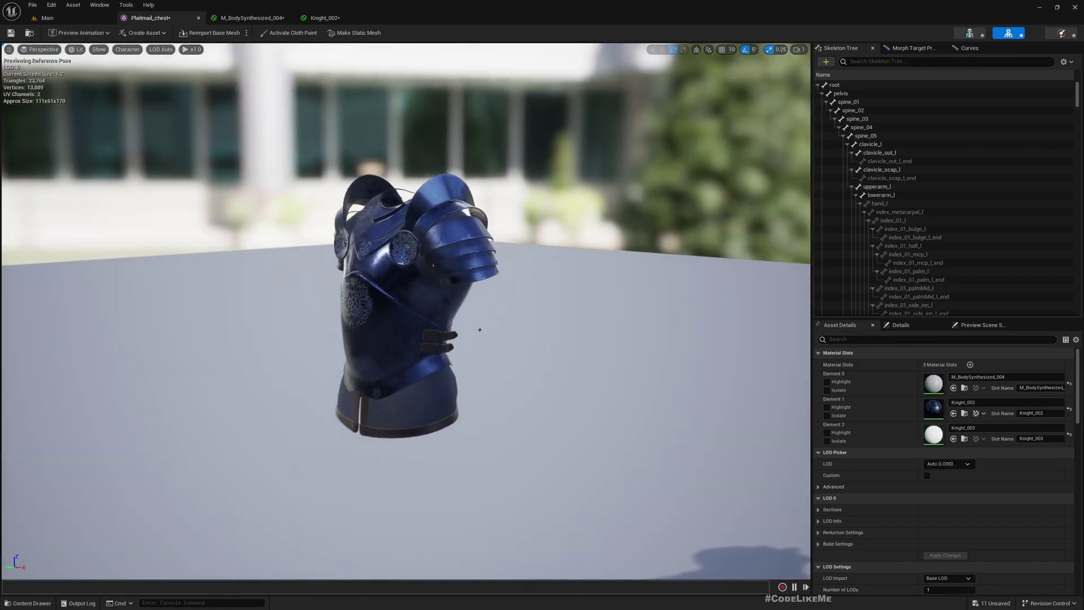
- Change the Tint colour to a lighter blue while watching the armour preview
{"action": "left_click", "coordinate": [322, 18]}
{"action": "double_click", "coordinate": [329, 138]}
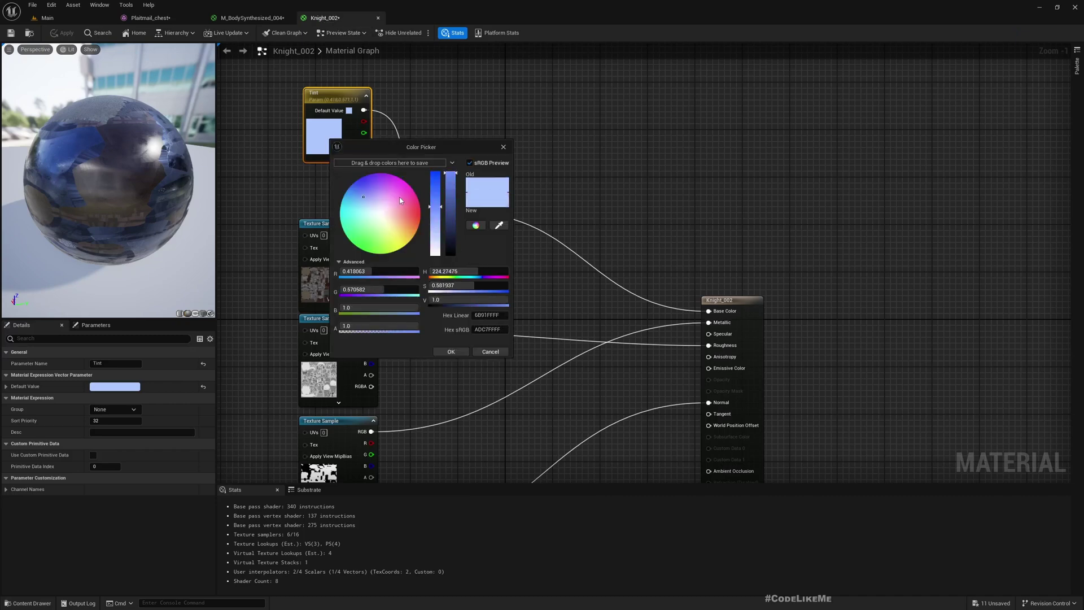
{"action": "left_click", "coordinate": [151, 17]}
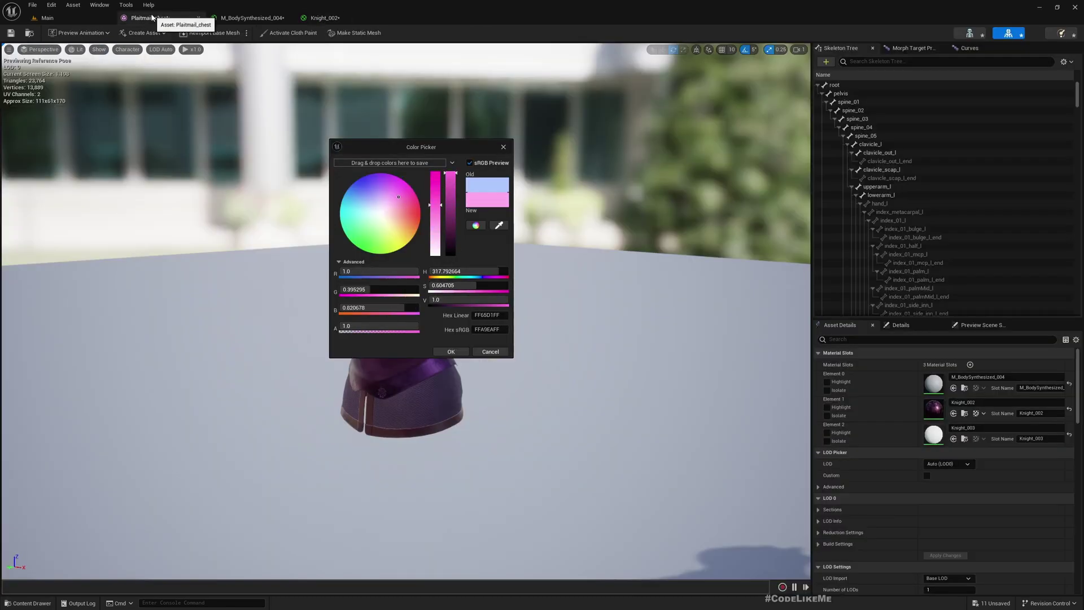
{"action": "left_click_drag", "start_coordinate": [396, 146], "coordinate": [588, 157]}
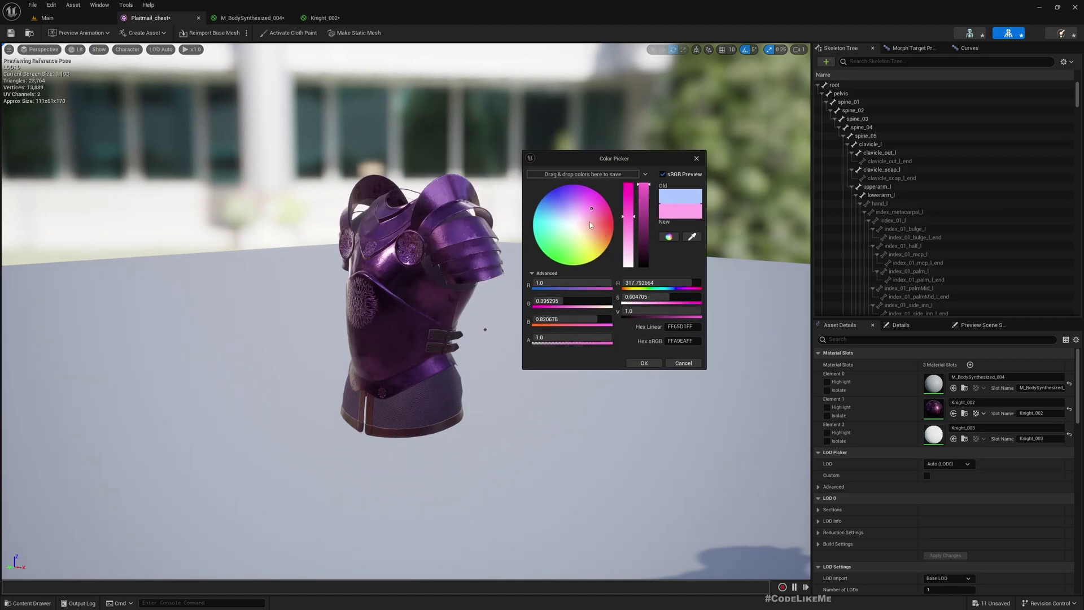
{"action": "left_click_drag", "start_coordinate": [589, 225], "coordinate": [551, 211]}
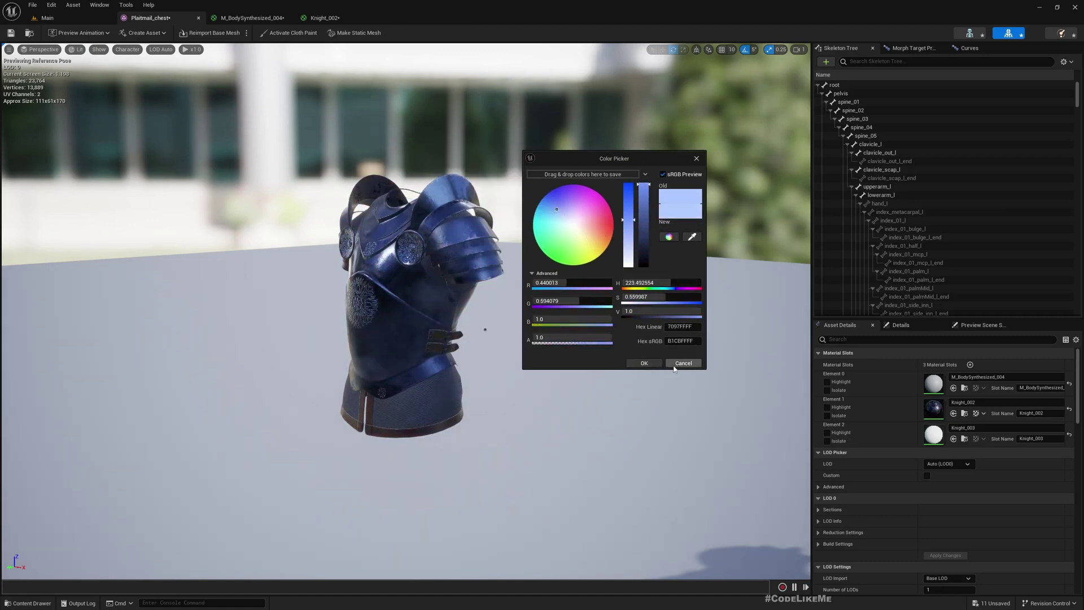
{"action": "left_click_drag", "start_coordinate": [552, 211], "coordinate": [556, 211]}
{"action": "left_click", "coordinate": [643, 363]}
{"action": "mouse_move", "coordinate": [515, 290]}
{"action": "left_mouse_down"}
{"action": "mouse_move", "coordinate": [554, 271]}
{"action": "mouse_move", "coordinate": [515, 291]}
{"action": "left_mouse_up"}
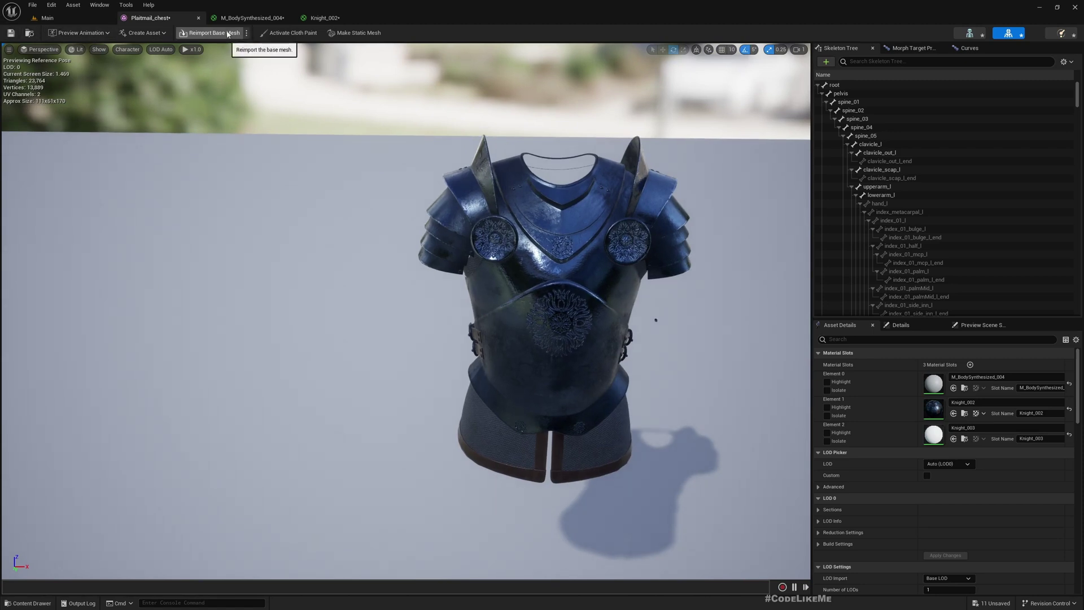
- Save the material, close both material editors, and return to the Main level
{"action": "key", "text": "ctrl+shift+s"}
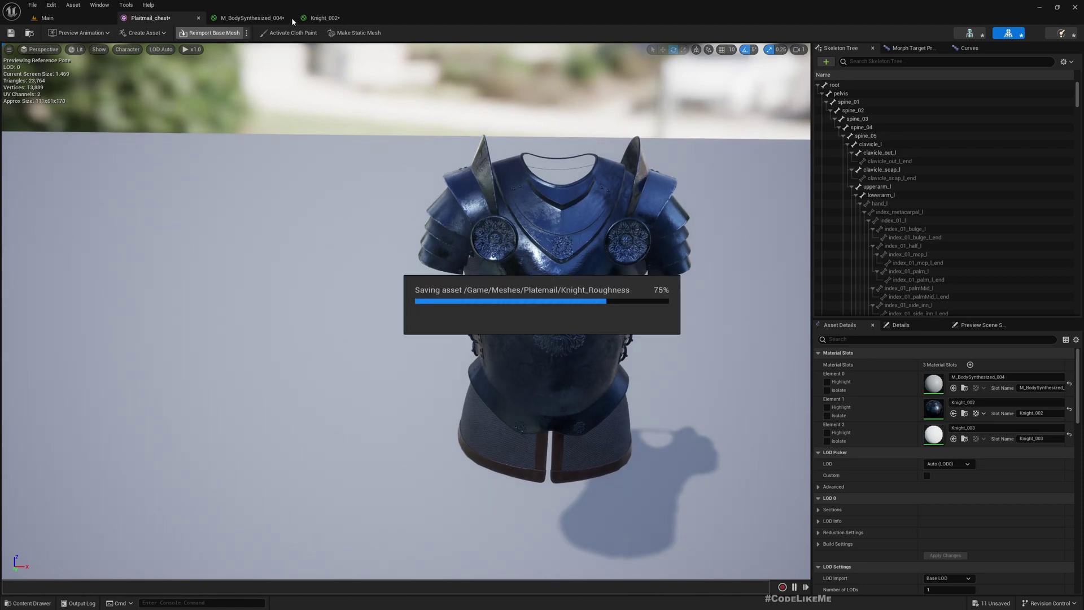
{"action": "left_click", "coordinate": [287, 20]}
{"action": "left_click", "coordinate": [288, 18]}
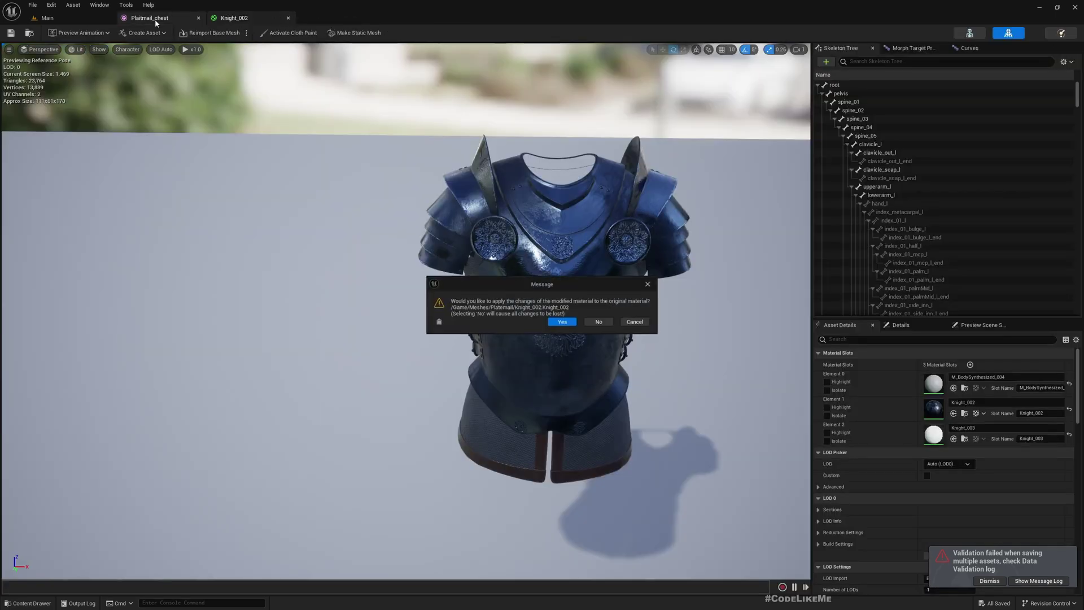
{"action": "left_click", "coordinate": [561, 322]}
{"action": "left_click", "coordinate": [48, 18]}
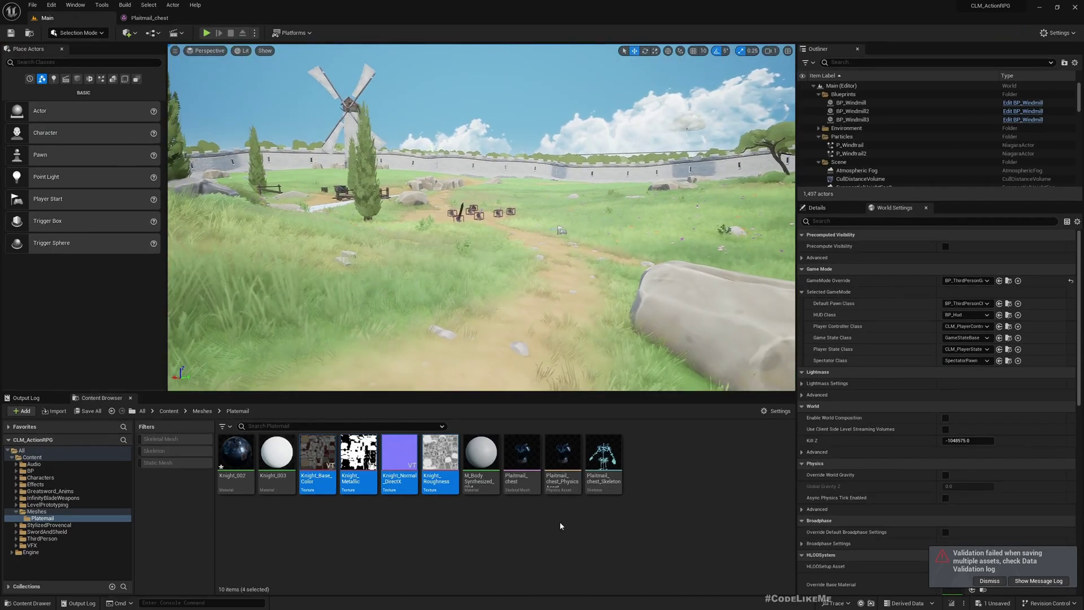
- Open Plaitmail_chest_Skeleton, BP_ThirdPersonCharacter_Player and its SKM_Manny_Simple mesh to compare them
{"action": "left_click", "coordinate": [604, 453]}
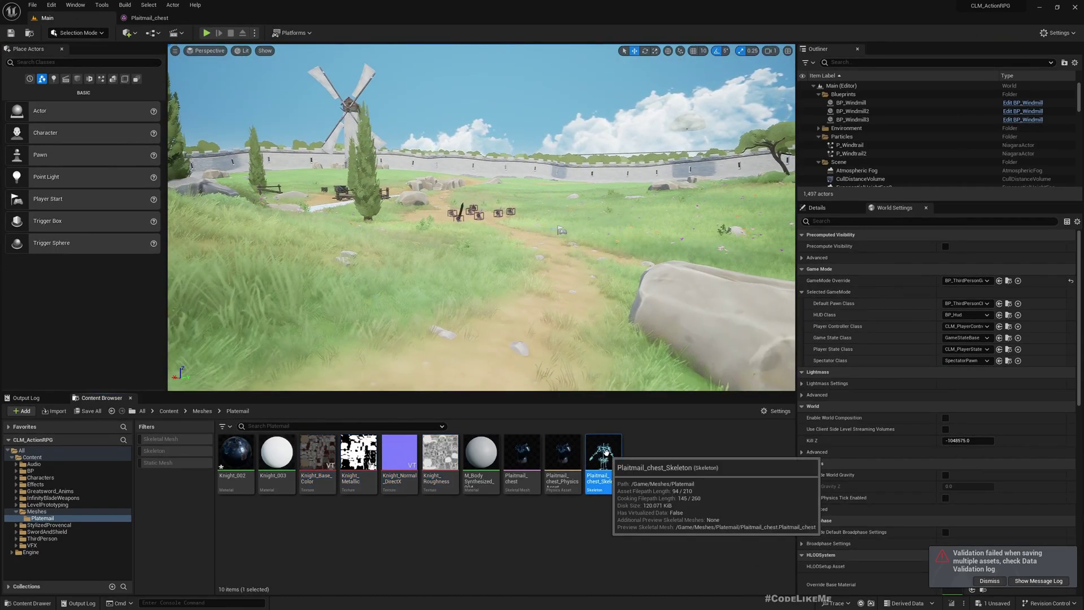
{"action": "double_click", "coordinate": [606, 452]}
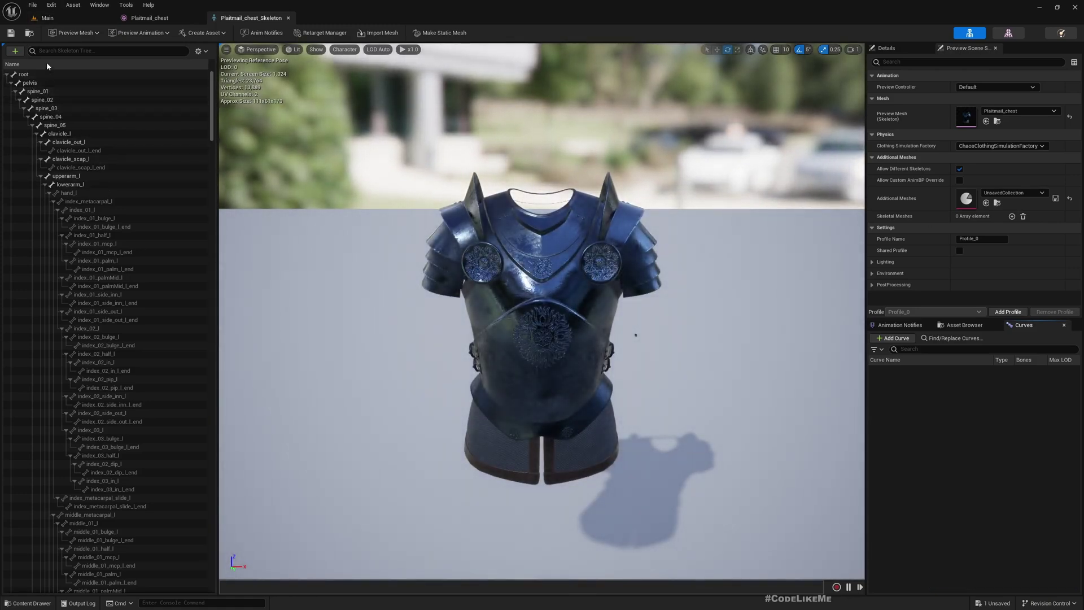
{"action": "left_click", "coordinate": [48, 19]}
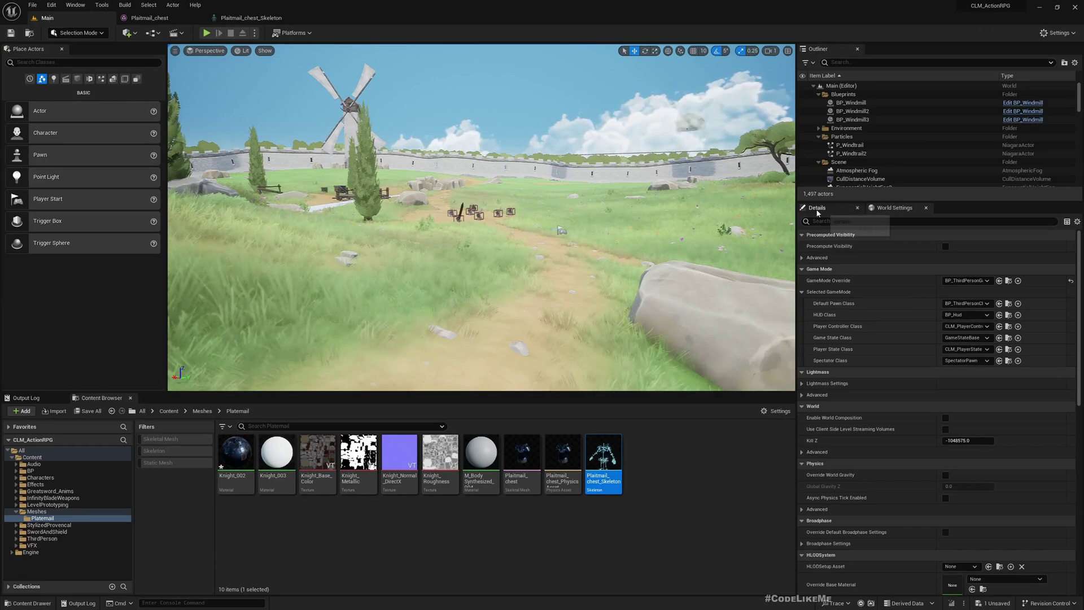
{"action": "left_click", "coordinate": [1009, 304]}
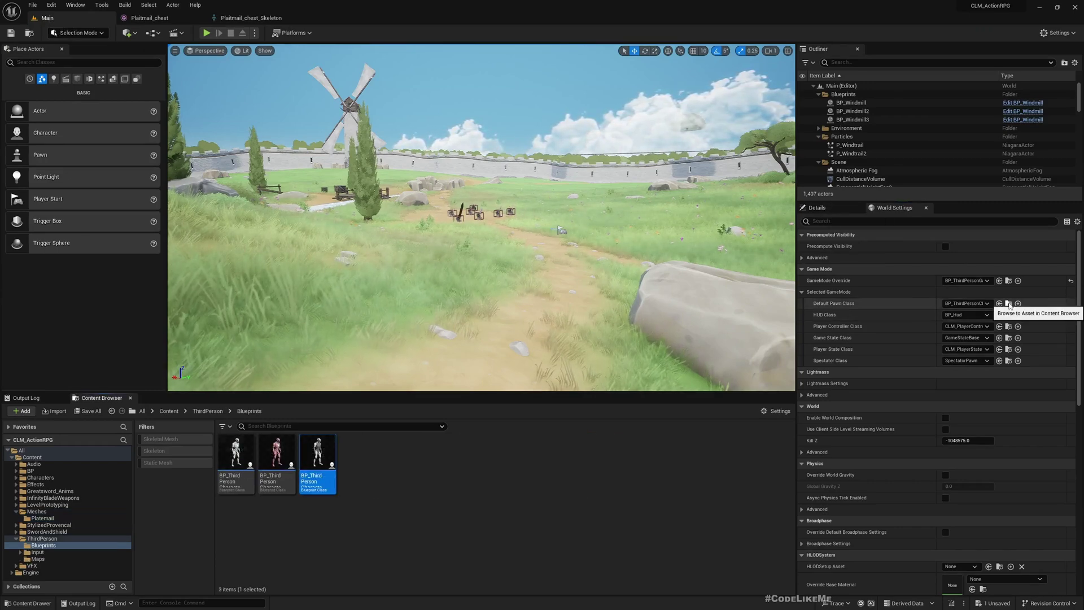
{"action": "double_click", "coordinate": [314, 455]}
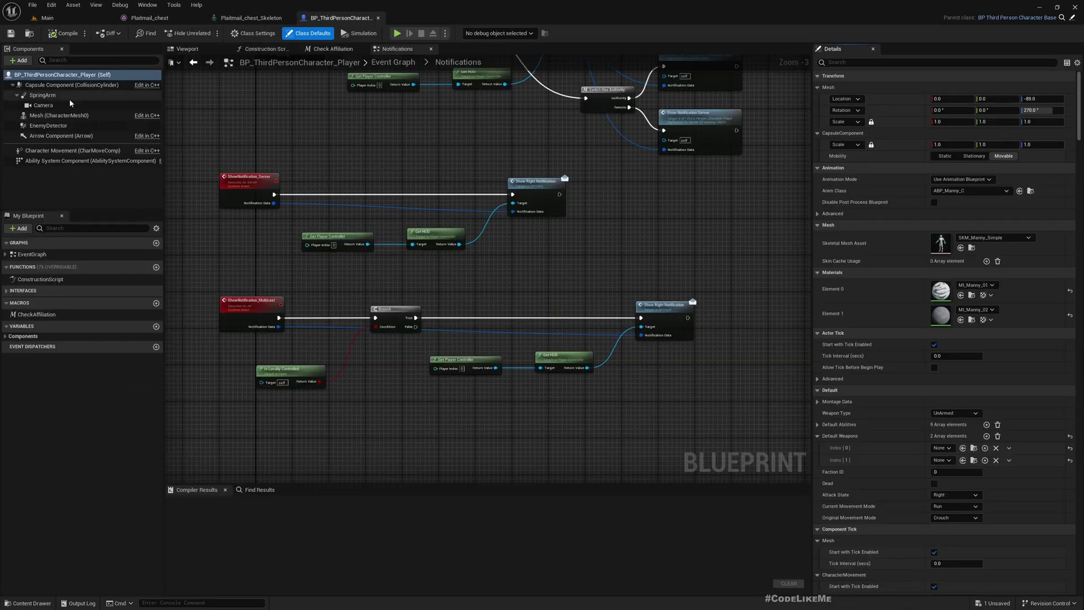
{"action": "left_click", "coordinate": [57, 115]}
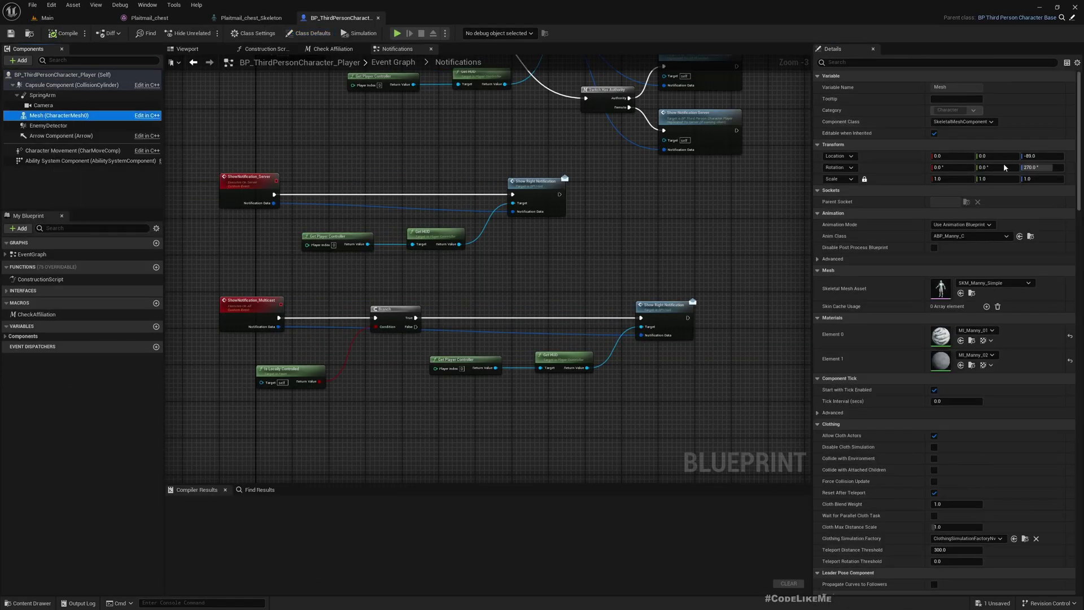
{"action": "double_click", "coordinate": [939, 284]}
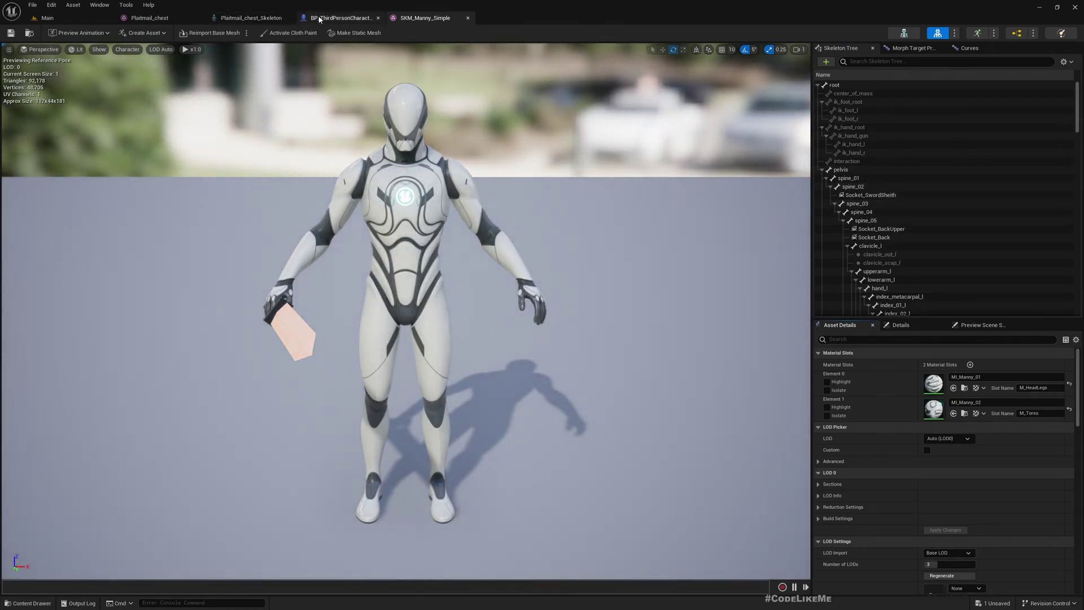
{"action": "left_click", "coordinate": [260, 18]}
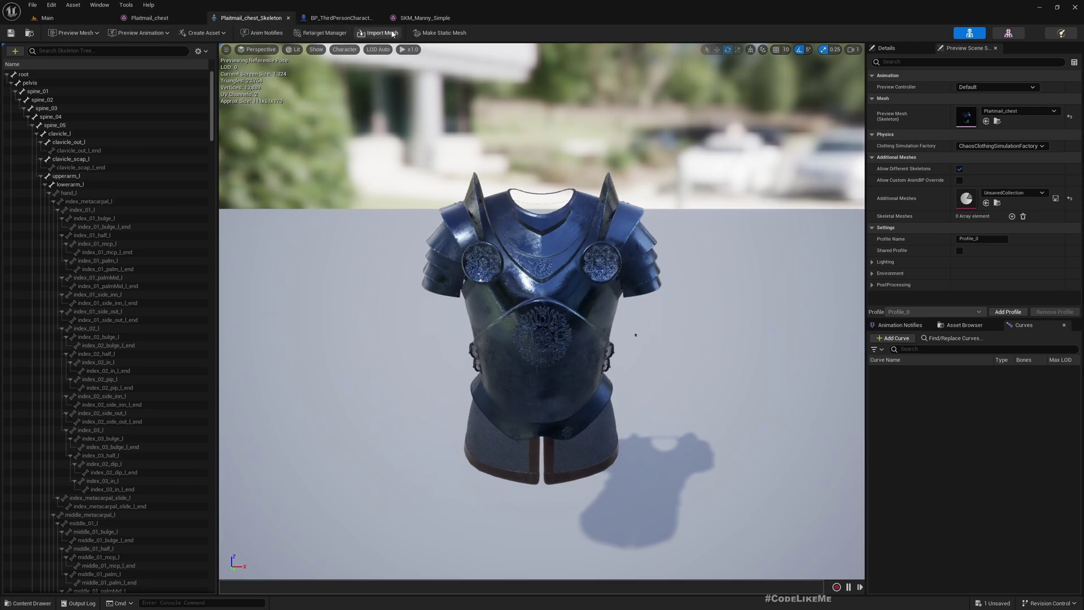
- Attach Plaitmail_chest under the Mesh (CharacterMesh0) component in BP_ThirdPersonCharacter_Player's Viewport
{"action": "left_click", "coordinate": [337, 18]}
{"action": "left_click", "coordinate": [202, 50]}
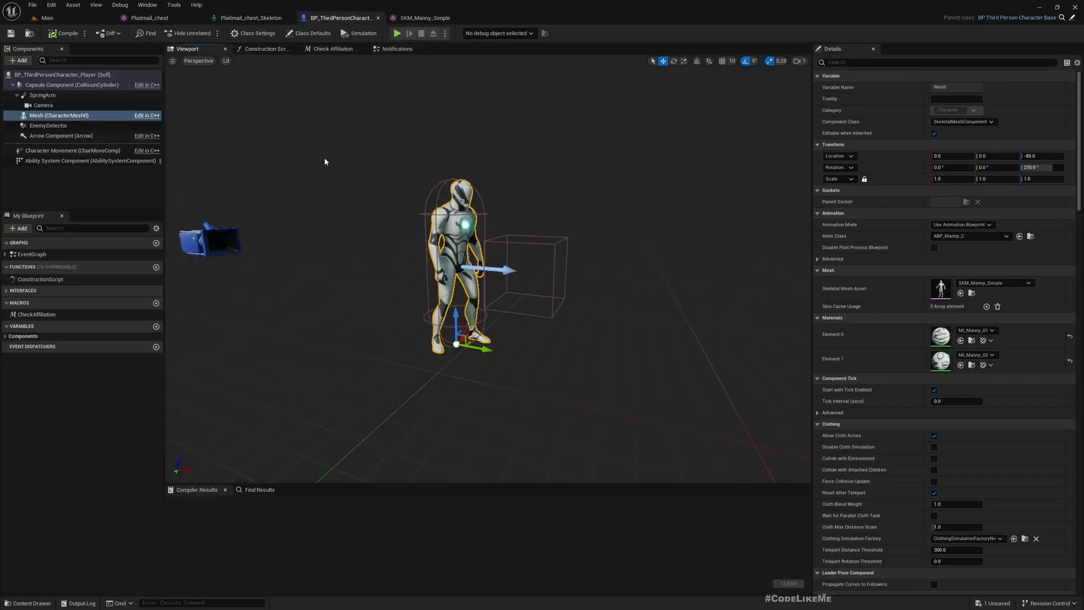
{"action": "scroll", "coordinate": [536, 135], "scroll_direction": "up", "scroll_amount": 5}
{"action": "scroll", "coordinate": [537, 136], "scroll_direction": "down", "scroll_amount": 4}
{"action": "mouse_move", "coordinate": [537, 135]}
{"action": "right_mouse_down"}
{"action": "mouse_move", "coordinate": [576, 136]}
{"action": "mouse_move", "coordinate": [547, 136]}
{"action": "right_mouse_up"}
{"action": "left_click_drag", "start_coordinate": [531, 141], "coordinate": [537, 135]}
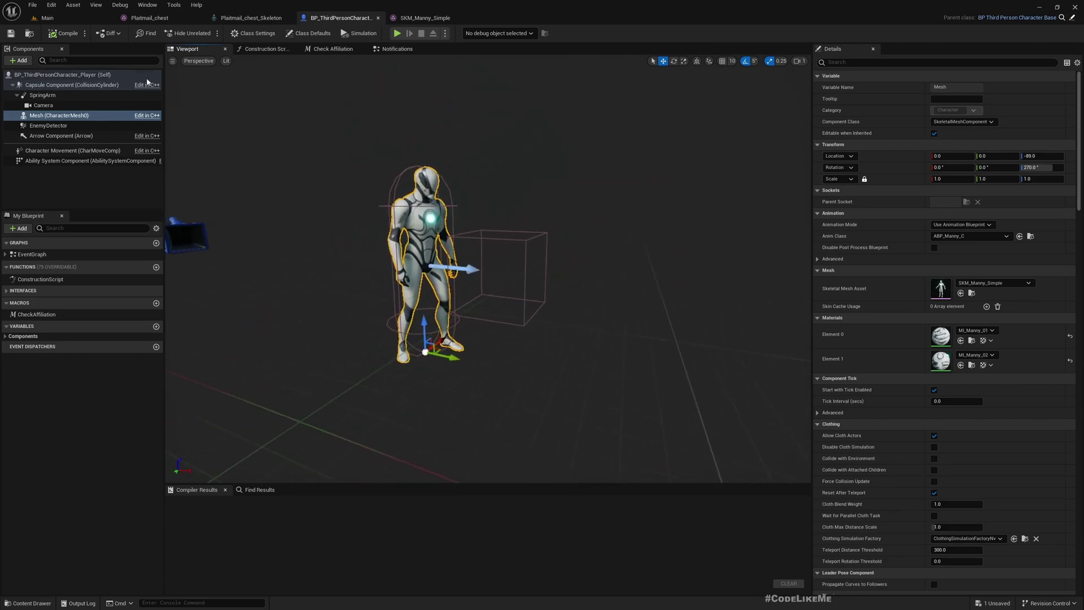
{"action": "left_click", "coordinate": [136, 20]}
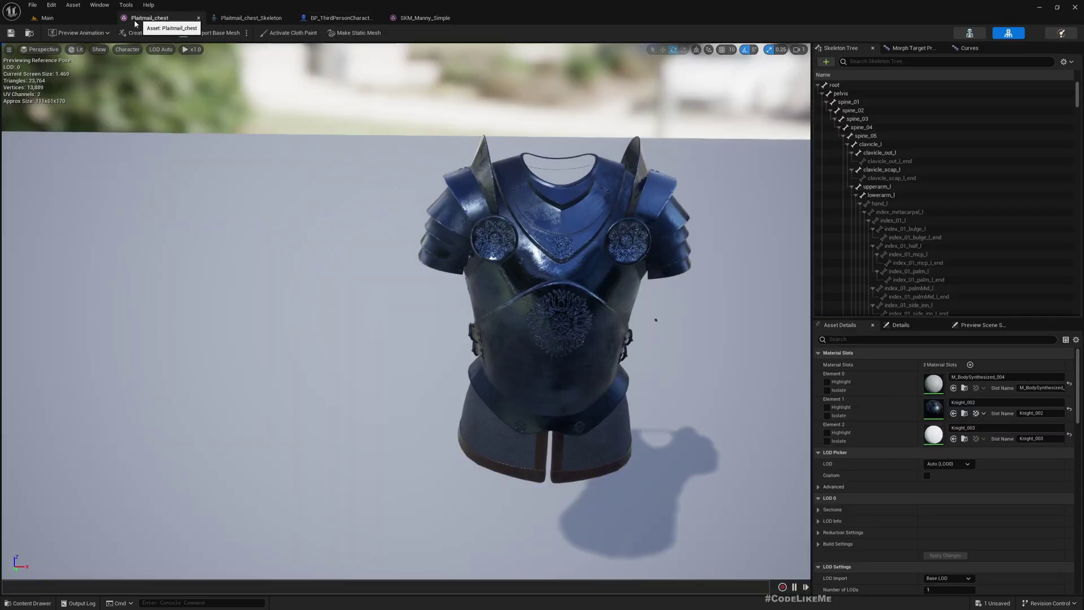
{"action": "left_click", "coordinate": [38, 35]}
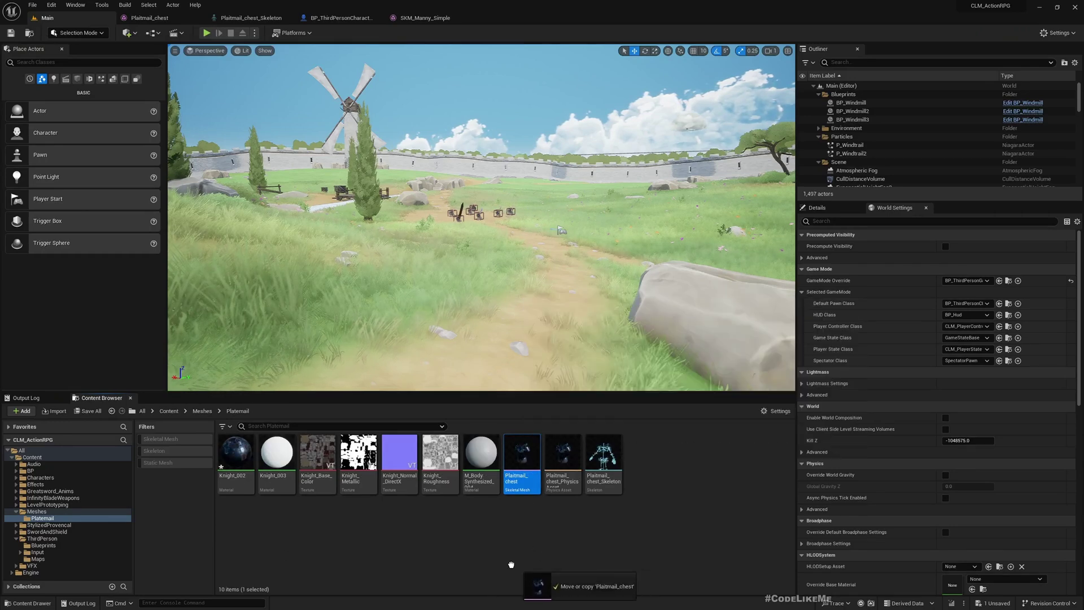
{"action": "left_click_drag", "start_coordinate": [324, 21], "coordinate": [45, 117]}
{"action": "scroll", "coordinate": [540, 229], "scroll_direction": "up", "scroll_amount": 3}
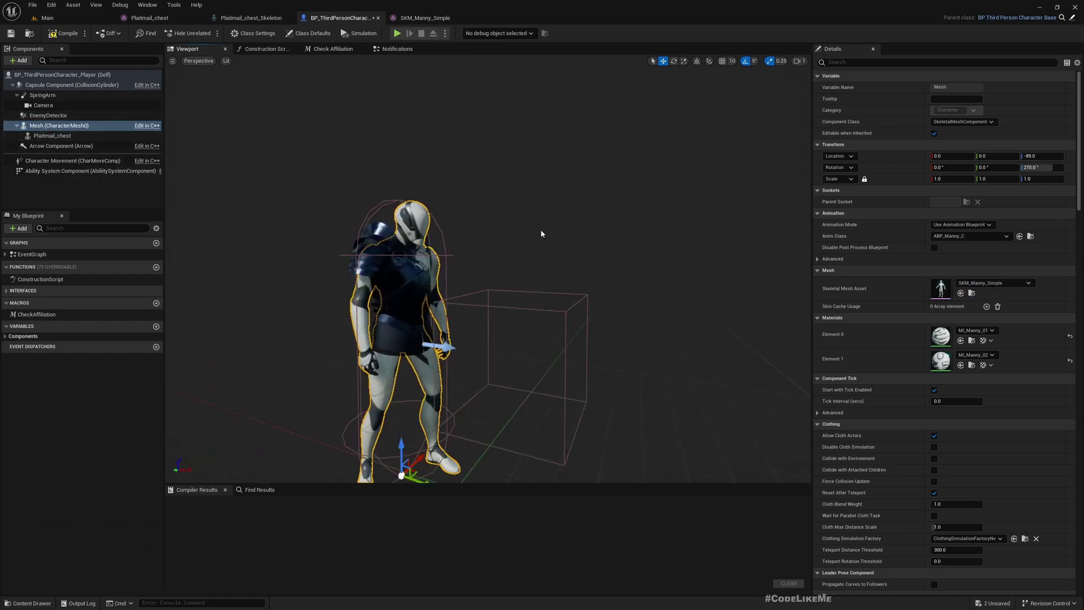
{"action": "scroll", "coordinate": [534, 219], "scroll_direction": "up", "scroll_amount": 6}
{"action": "scroll", "coordinate": [533, 219], "scroll_direction": "down", "scroll_amount": 9}
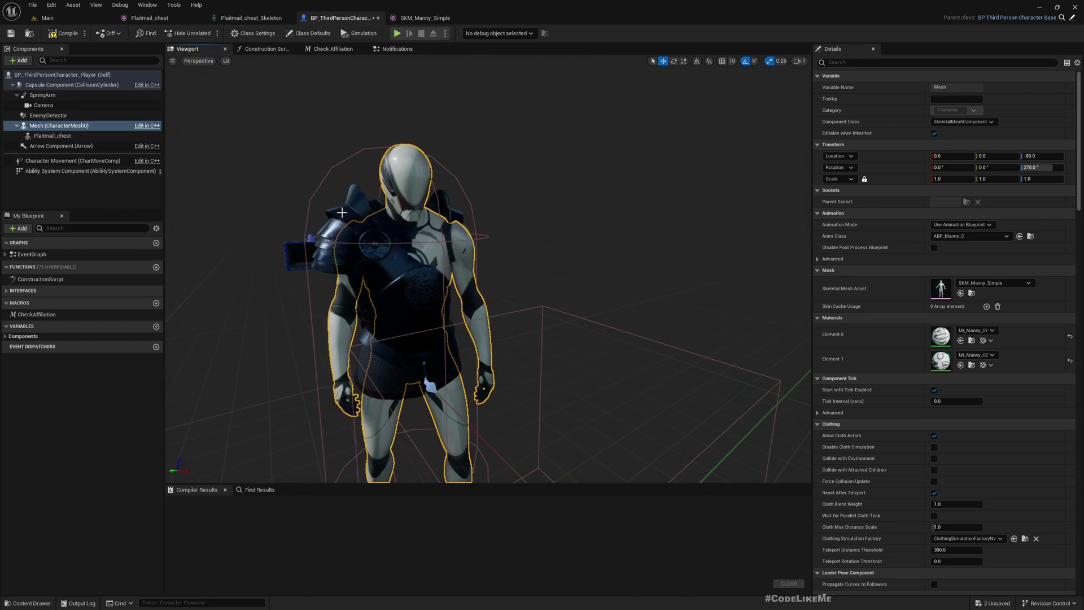
- In the Construction Script, make Mesh the leader pose for Plaitmail Chest with Set Leader Pose Component
{"action": "left_click", "coordinate": [257, 50]}
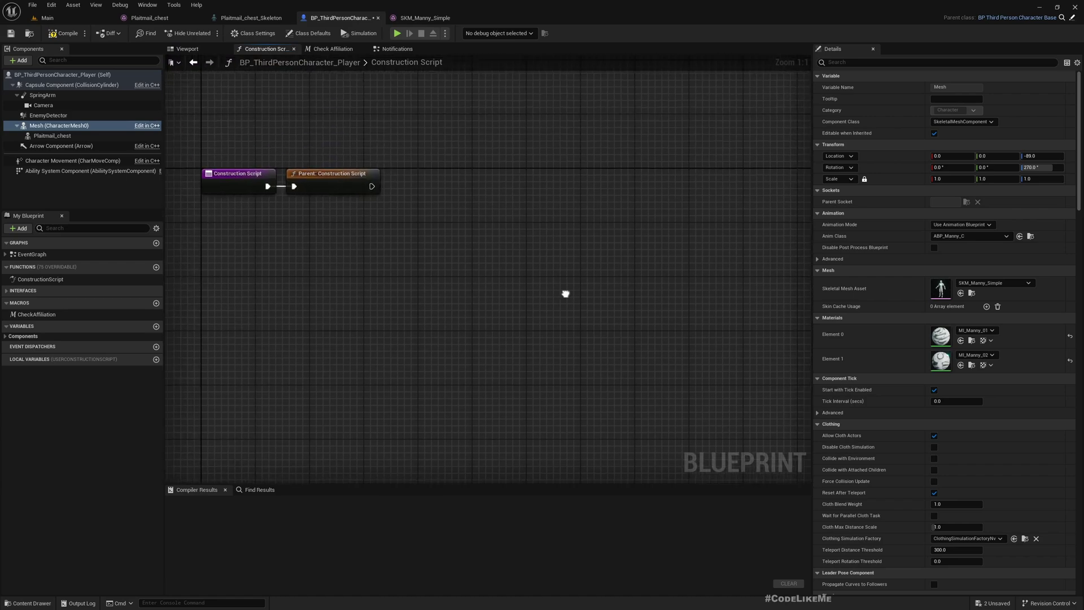
{"action": "left_click_drag", "start_coordinate": [50, 136], "coordinate": [446, 288]}
{"action": "type", "text": "set lead"}
{"action": "key", "text": "Return"}
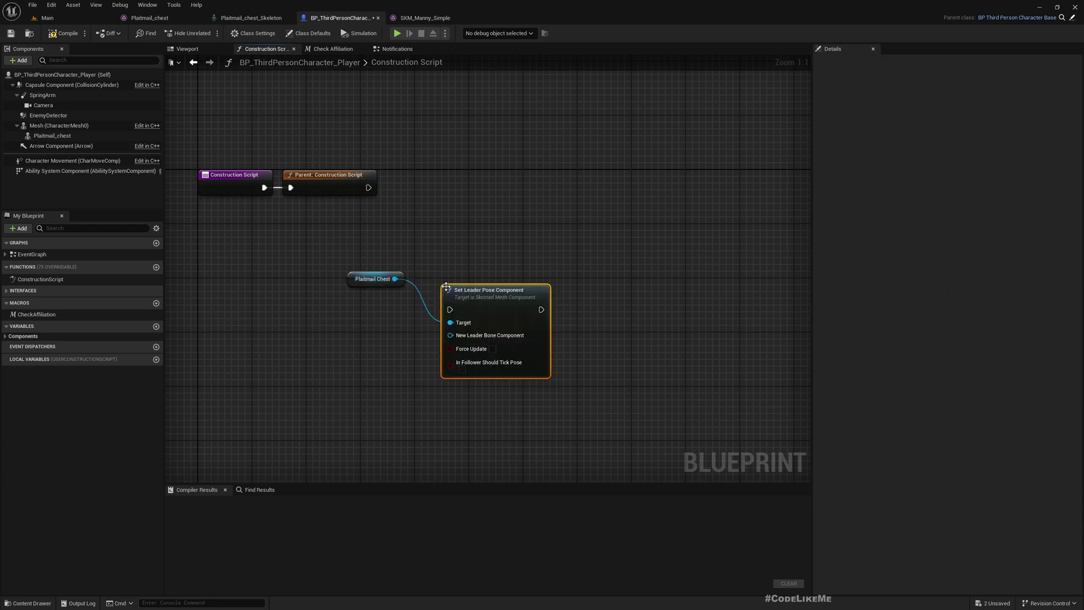
{"action": "left_click_drag", "start_coordinate": [507, 308], "coordinate": [550, 281]}
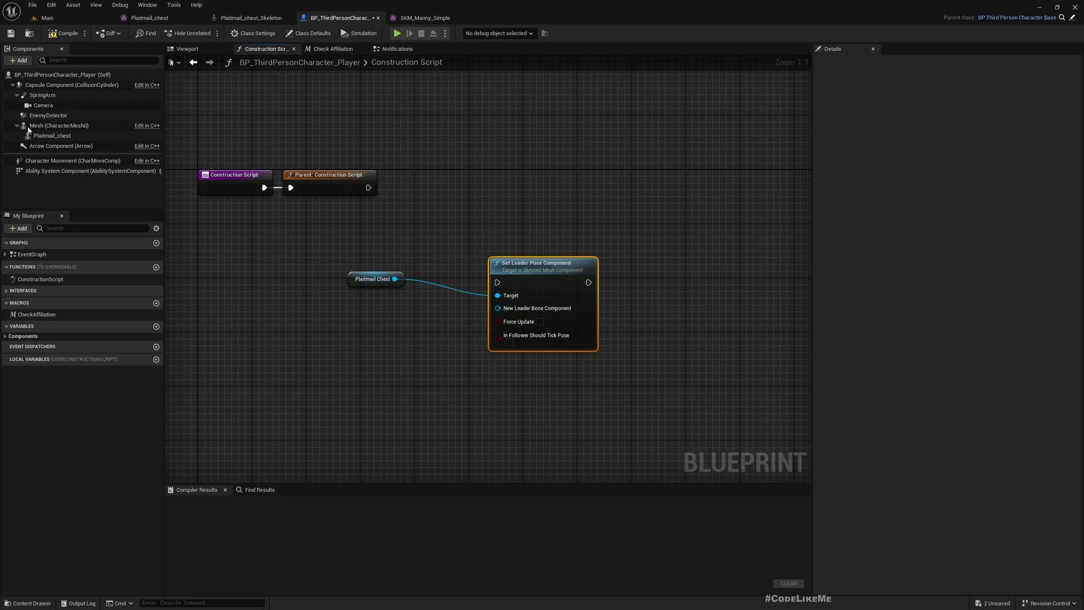
{"action": "left_click_drag", "start_coordinate": [59, 126], "coordinate": [522, 311]}
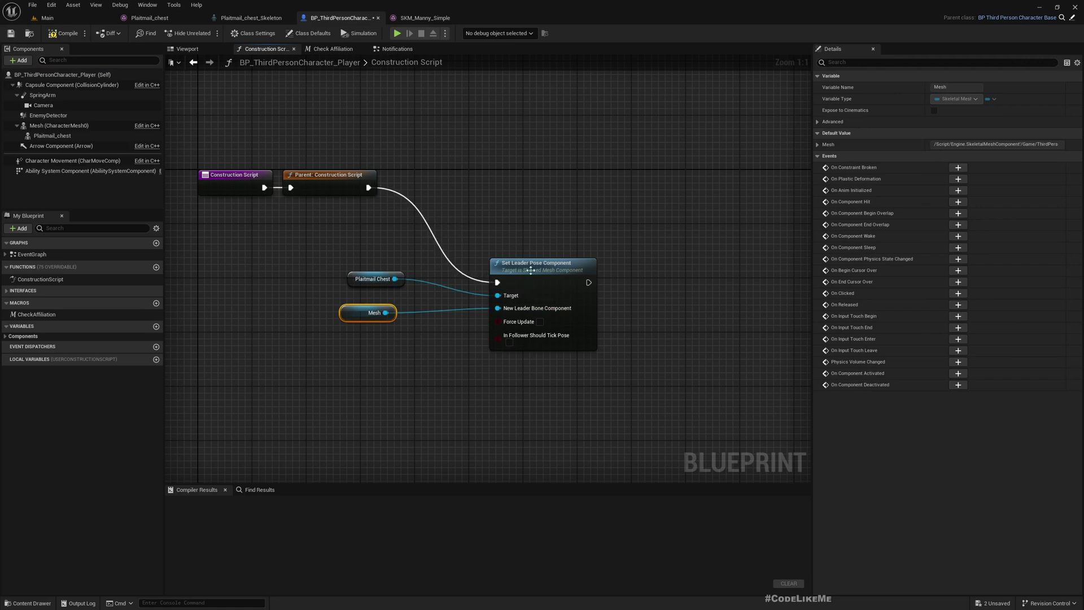
{"action": "left_click_drag", "start_coordinate": [532, 275], "coordinate": [539, 207]}
- Compile the blueprint and check the armoured character in the Viewport preview
{"action": "left_click", "coordinate": [63, 33]}
{"action": "left_click", "coordinate": [187, 49]}
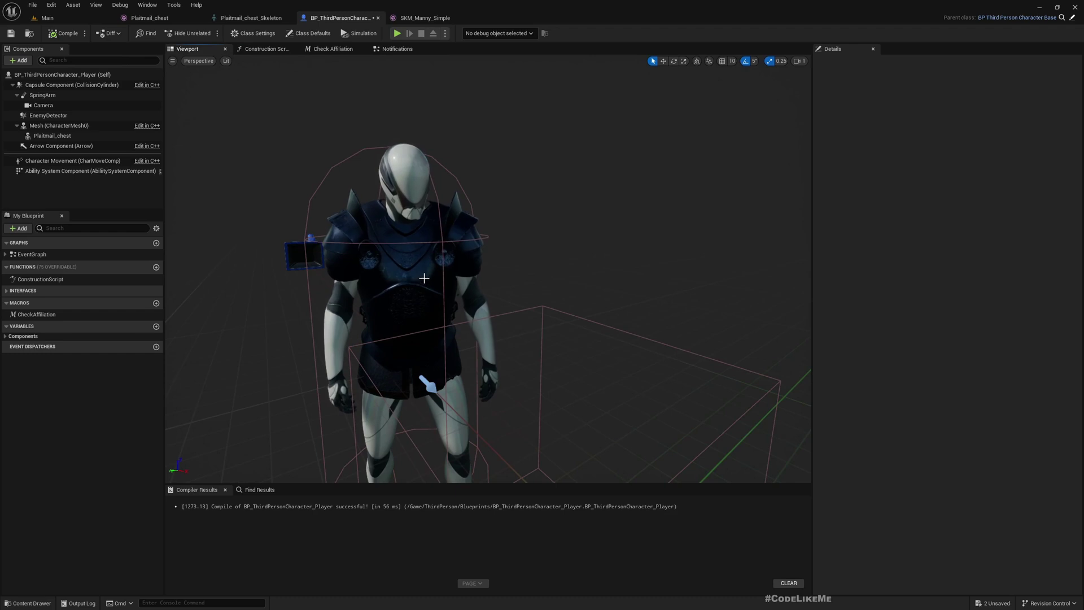
{"action": "right_click_drag", "start_coordinate": [425, 277], "coordinate": [442, 259]}
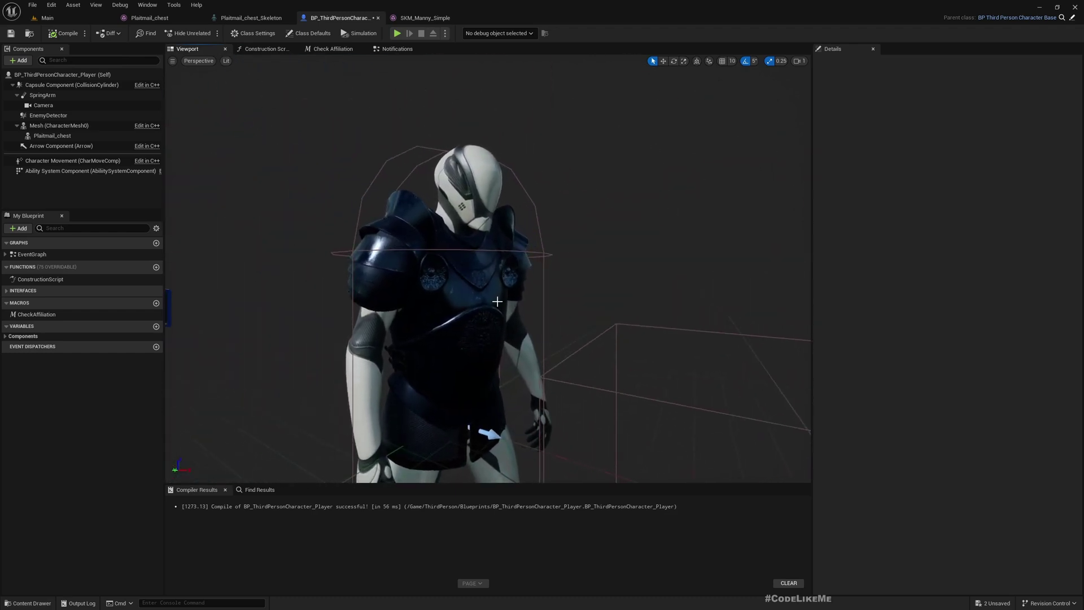
{"action": "scroll", "coordinate": [434, 264], "scroll_direction": "down", "scroll_amount": 4}
{"action": "right_click_drag", "start_coordinate": [434, 265], "coordinate": [447, 271]}
- Start play from the Main level and run the knight full screen toward the weapons
{"action": "left_click", "coordinate": [48, 18]}
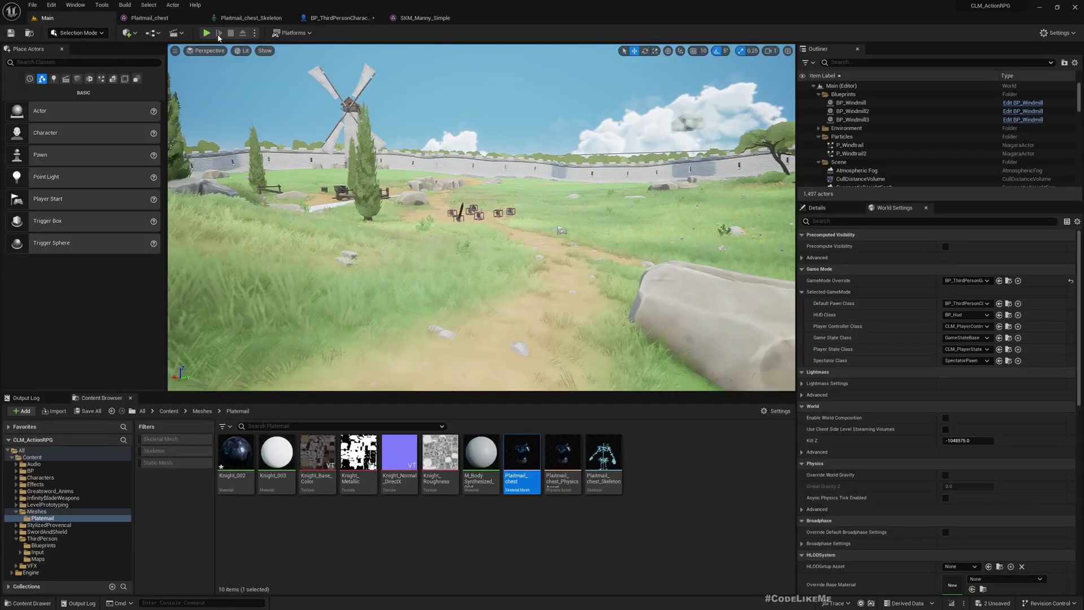
{"action": "left_click", "coordinate": [207, 33]}
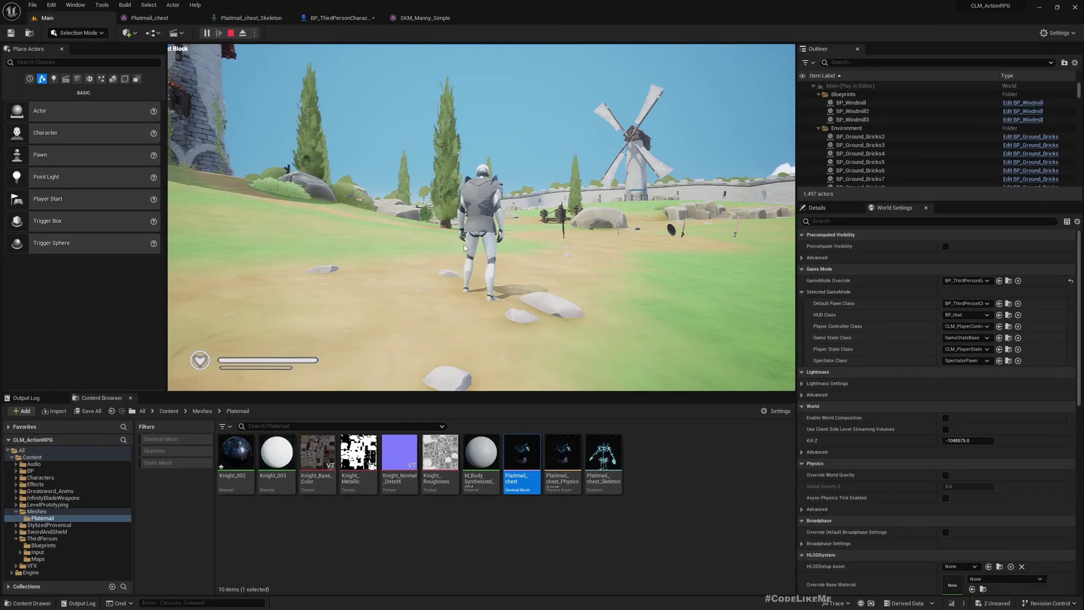
{"action": "key", "text": "w"}
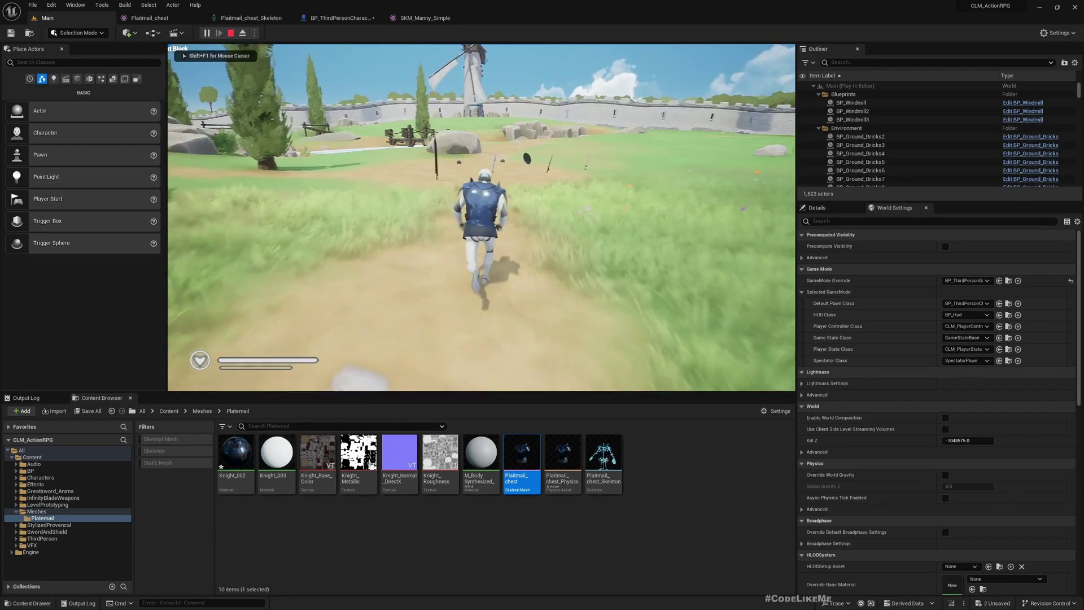
{"action": "key", "text": "a"}
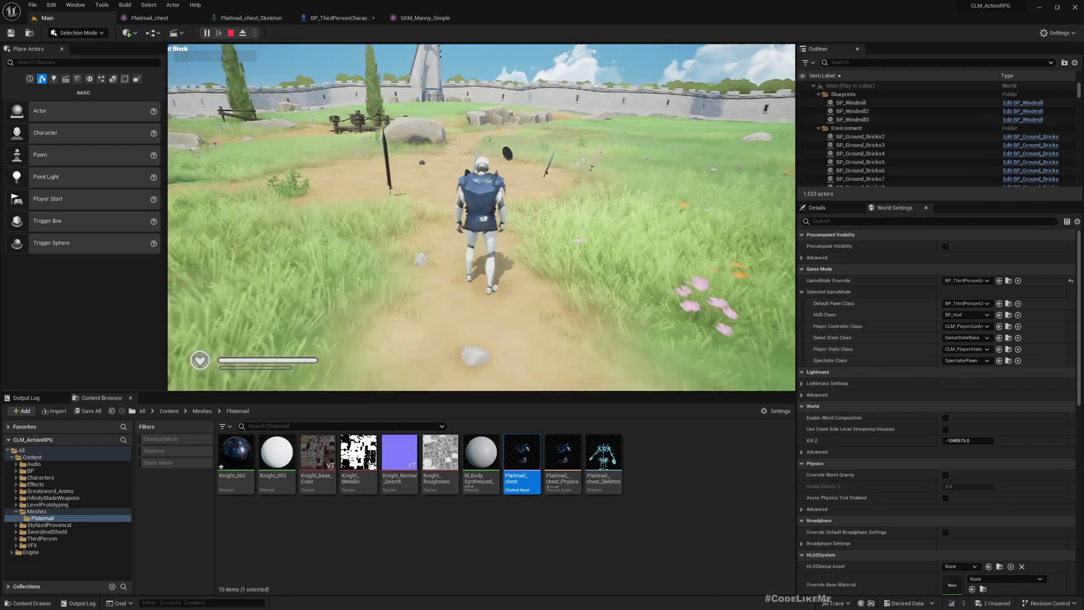
{"action": "key", "text": "F11"}
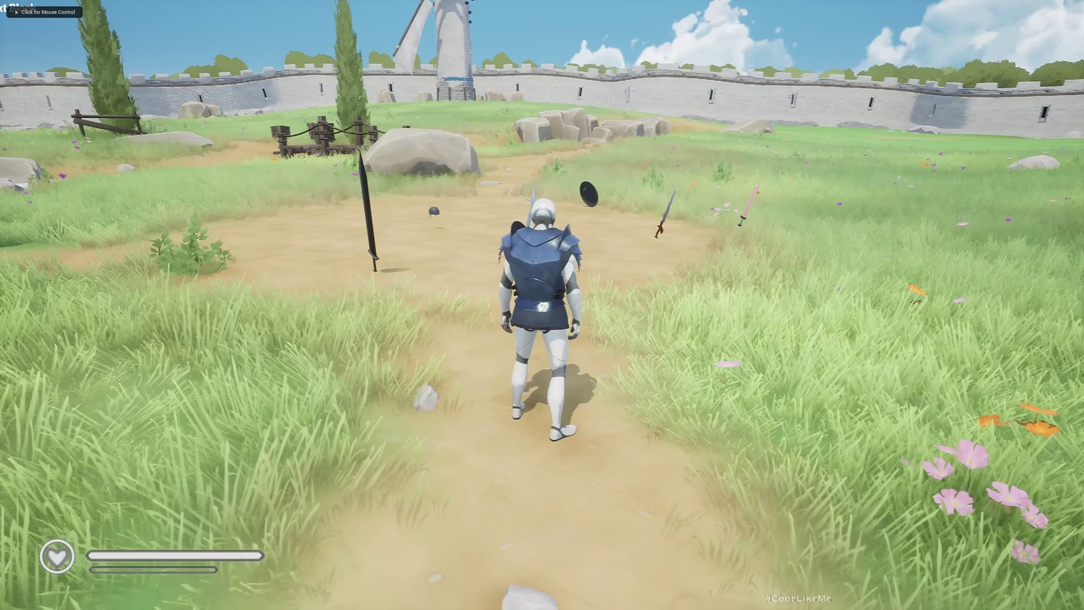
{"action": "key", "text": "w"}
{"action": "key", "text": "w"}
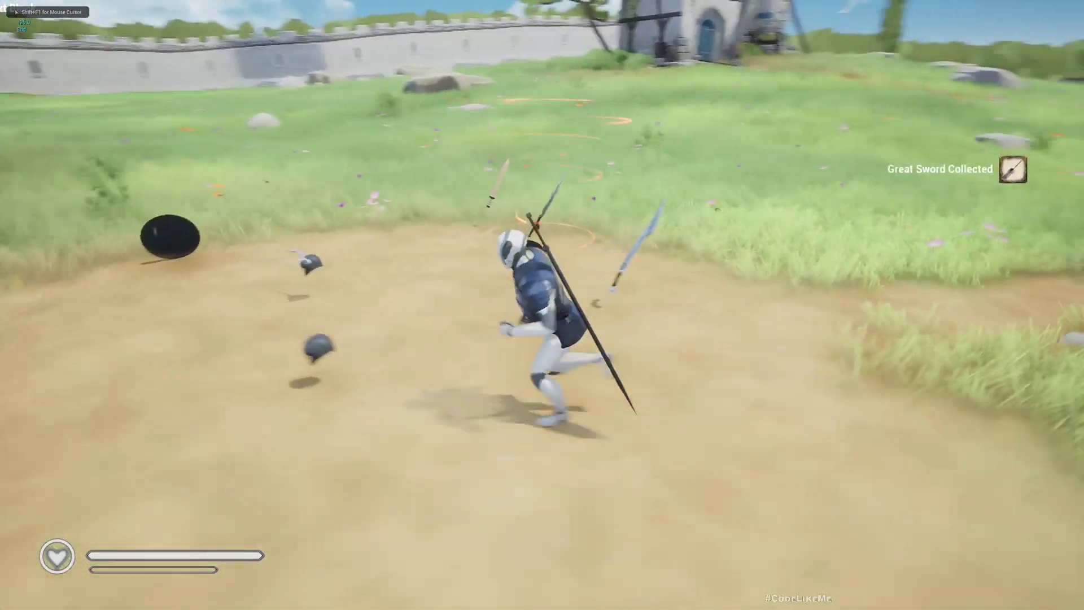
{"action": "key", "text": "w"}
{"action": "key", "text": "w"}
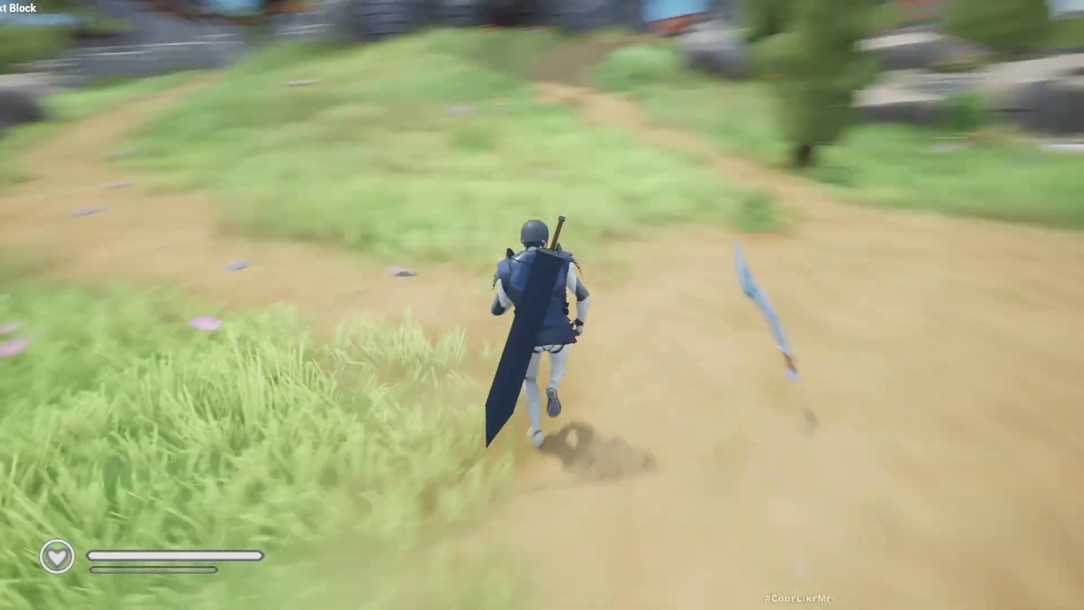
- Collect the Short Sword and Steel Shield, then leave full screen and stop play
{"action": "key", "text": "d"}
{"action": "key", "text": "s"}
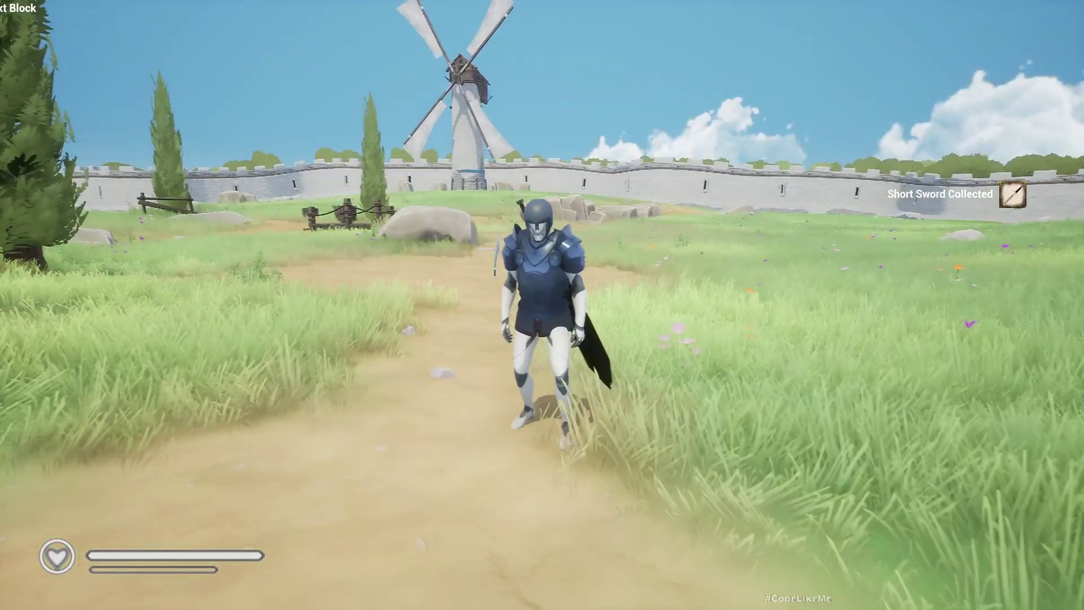
{"action": "key", "text": "w"}
{"action": "key", "text": "w"}
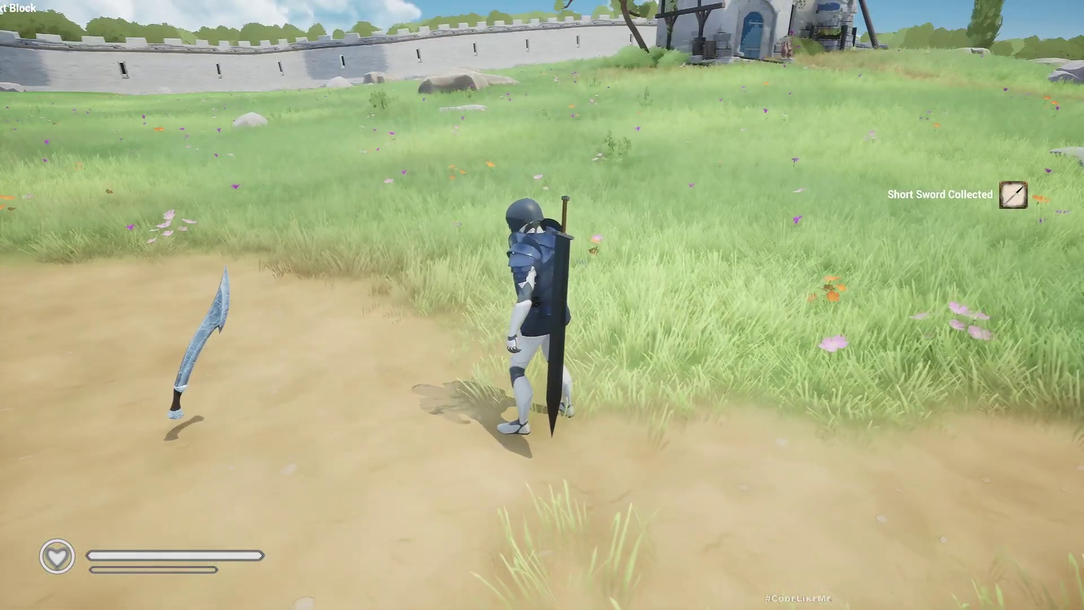
{"action": "key", "text": "d"}
{"action": "key", "text": "w"}
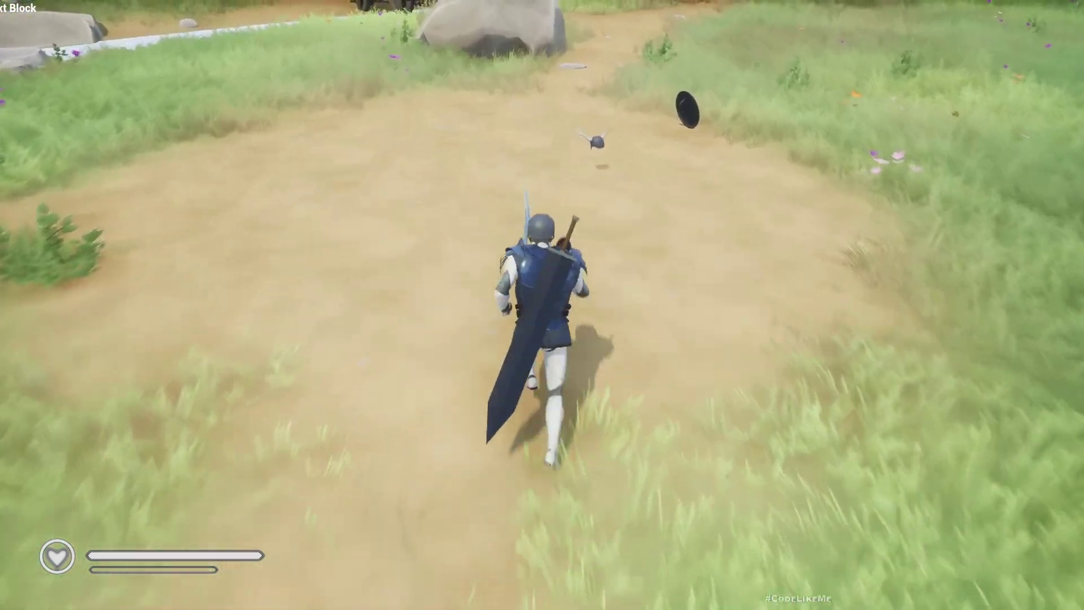
{"action": "key", "text": "w"}
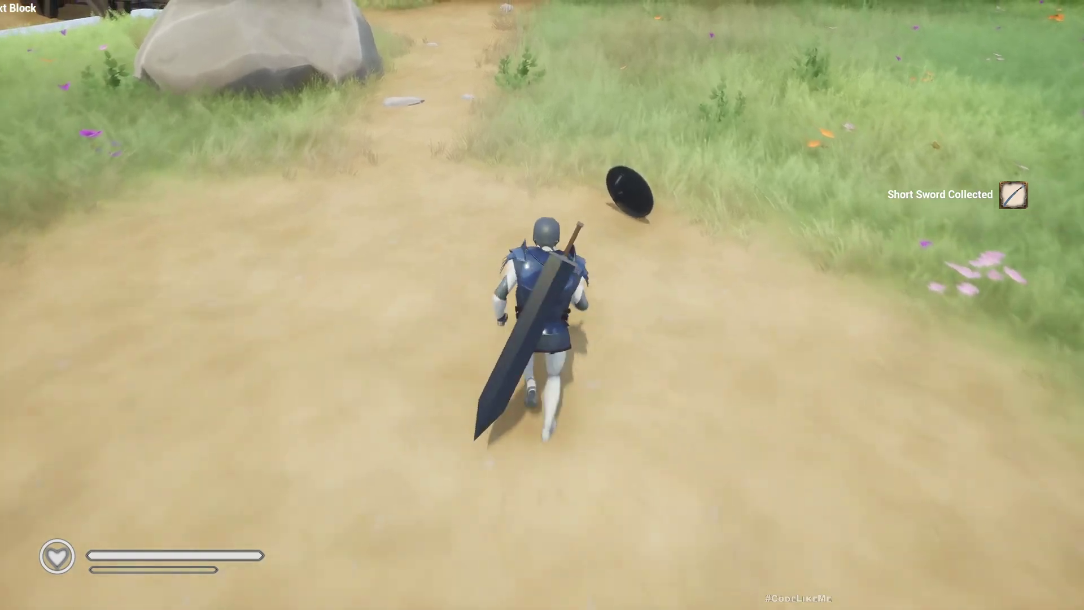
{"action": "key", "text": "e"}
{"action": "key", "text": "w"}
{"action": "key", "text": "w"}
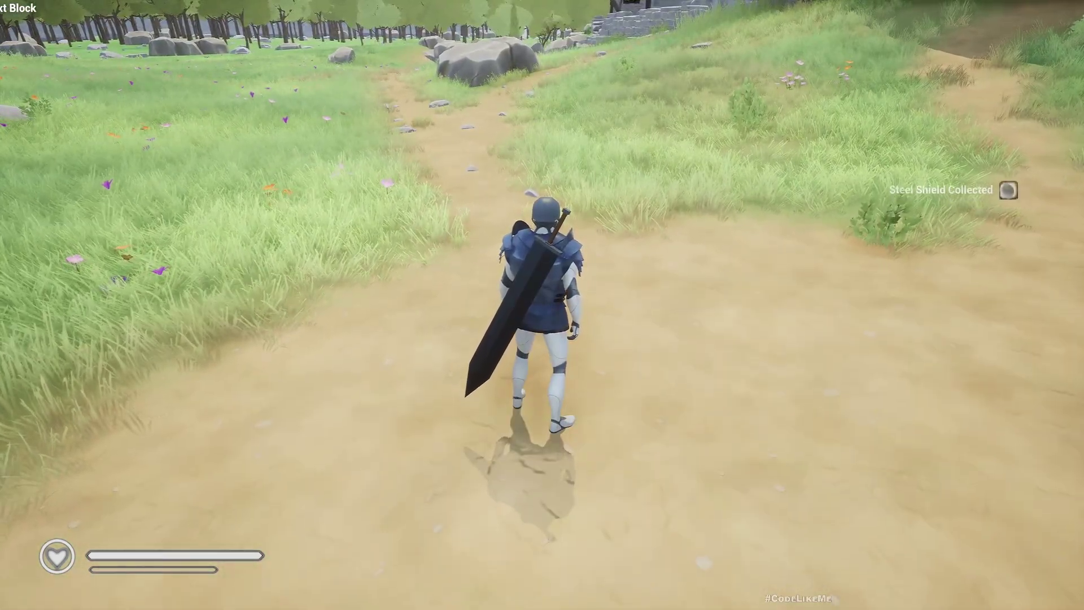
{"action": "key", "text": "F11"}
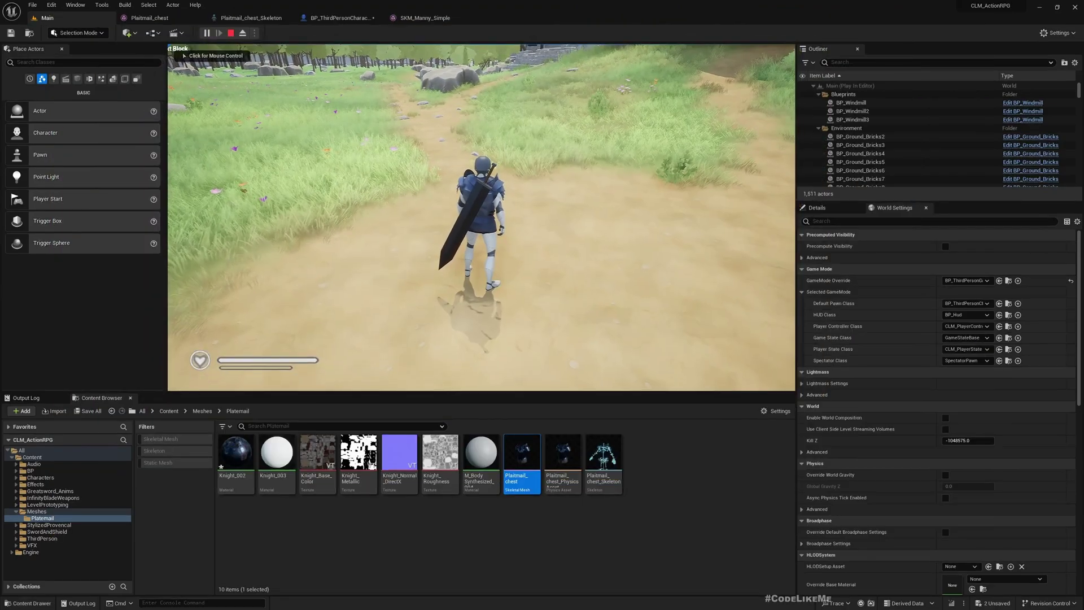
{"action": "key", "text": "Escape"}
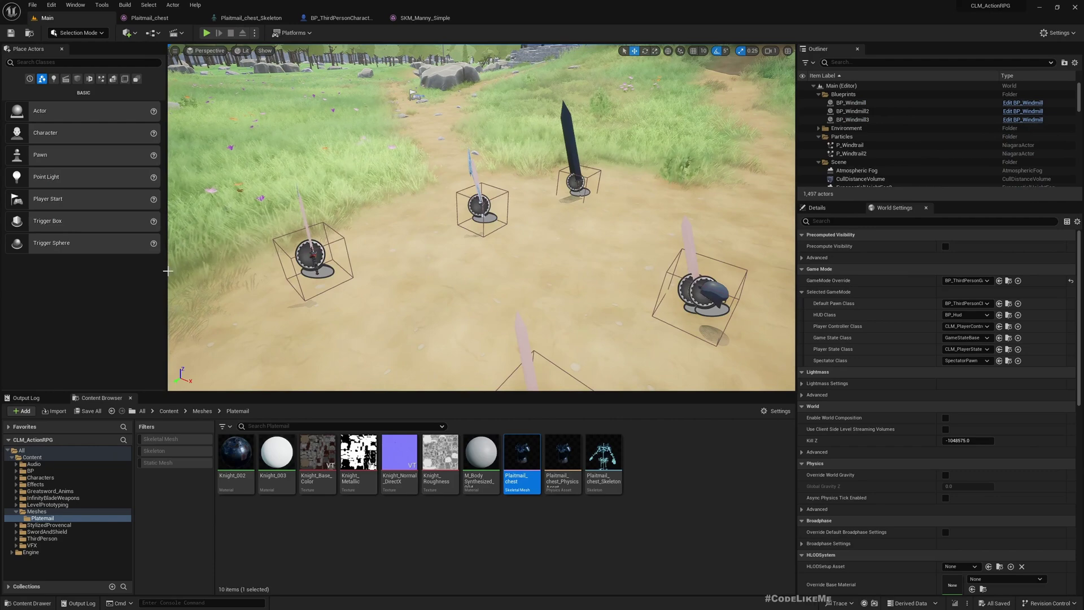
- Replay the level in full screen and run the knight forward along the path
{"action": "right_click_drag", "start_coordinate": [264, 210], "coordinate": [334, 178]}
{"action": "key", "text": "F11"}
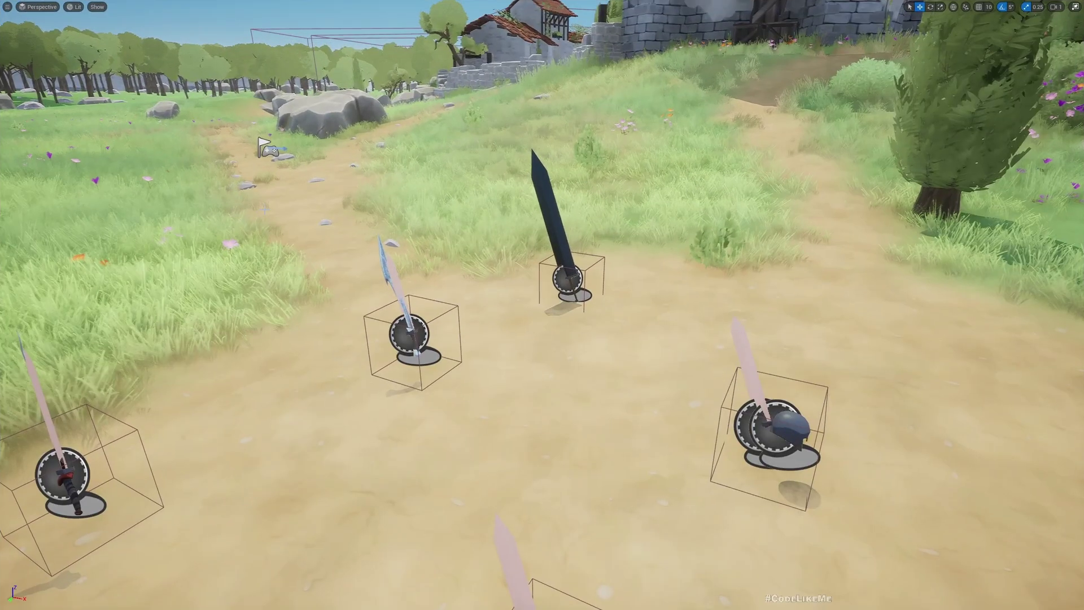
{"action": "key", "text": "alt+p"}
{"action": "left_click", "coordinate": [265, 210]}
{"action": "key", "text": "w"}
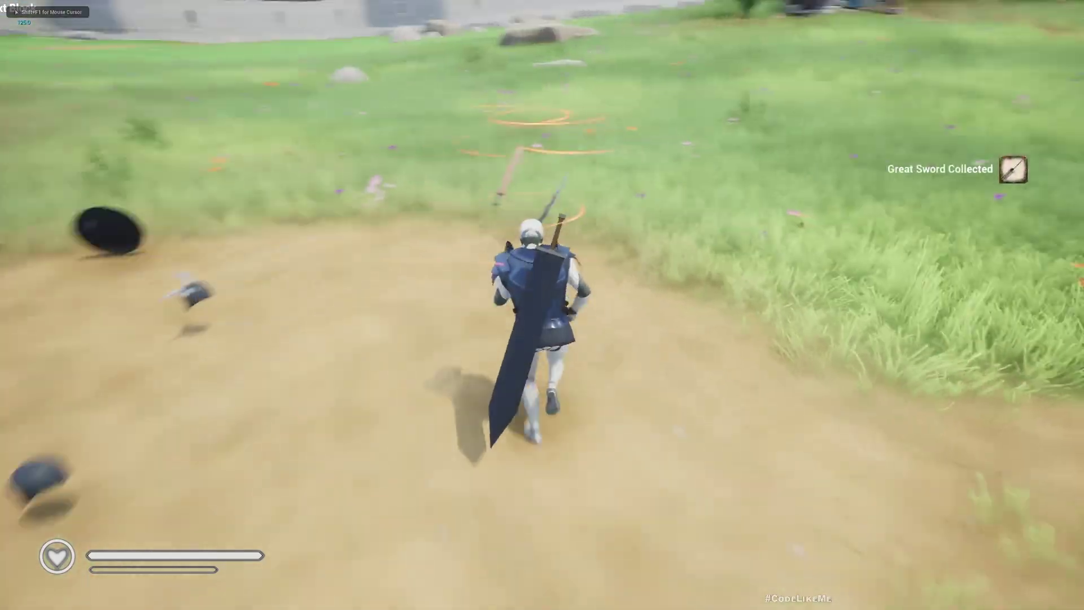
- Check the sword and helmet slots on the equipment screen, then stop play and restore the editor
{"action": "key", "text": "i"}
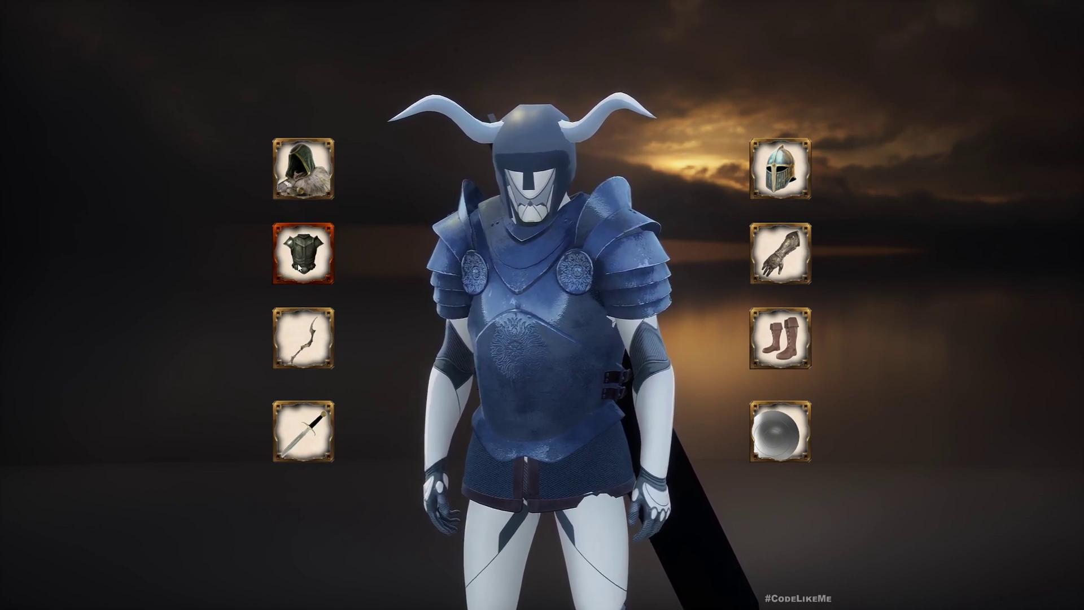
{"action": "left_click", "coordinate": [307, 436]}
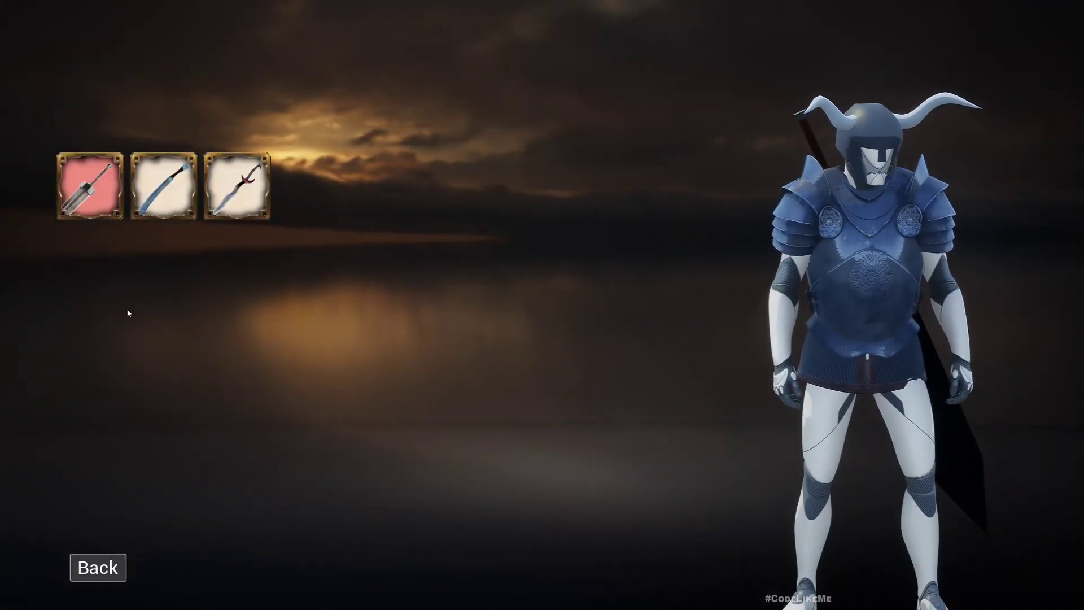
{"action": "left_click", "coordinate": [93, 572]}
{"action": "left_click", "coordinate": [780, 169]}
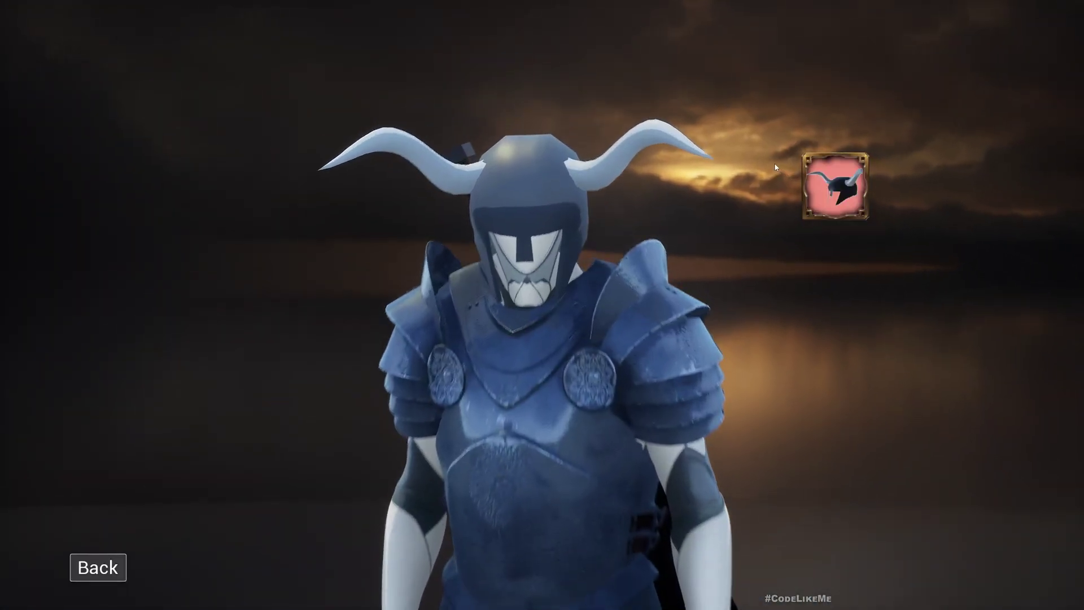
{"action": "left_click", "coordinate": [100, 576]}
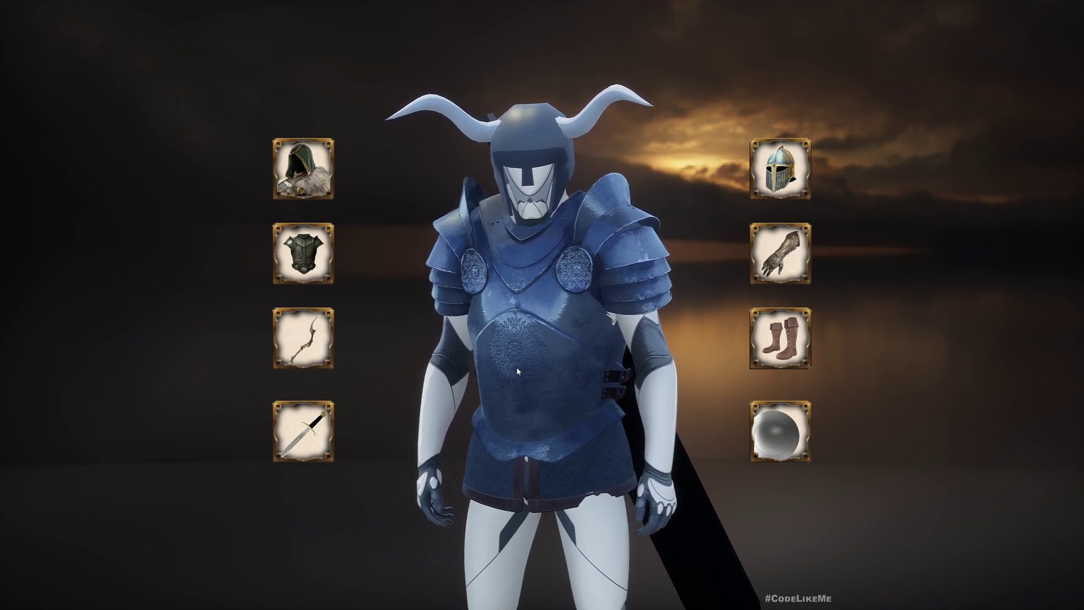
{"action": "key", "text": "Escape"}
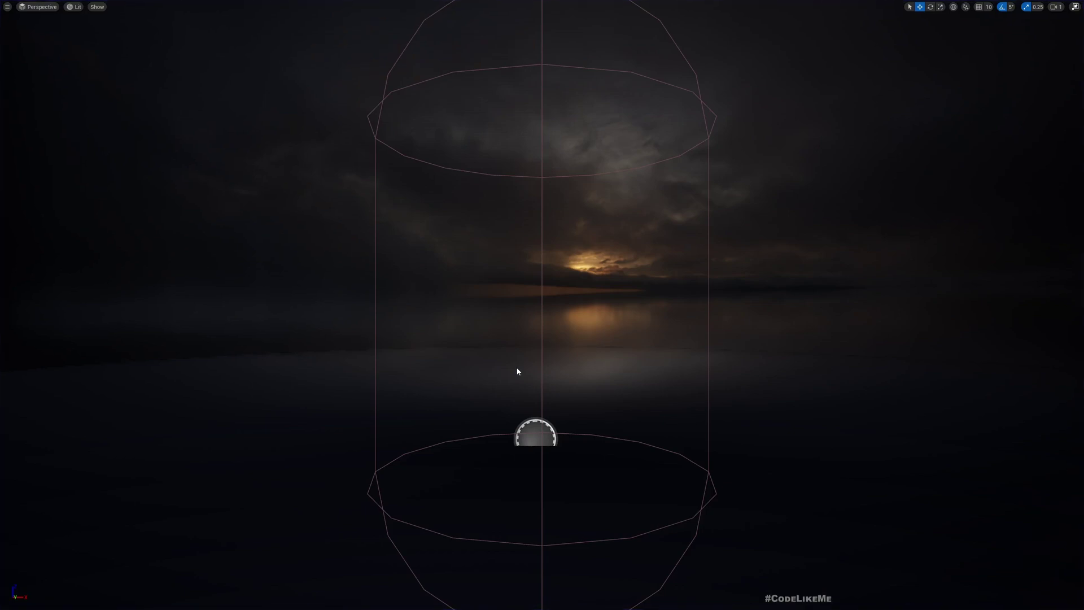
{"action": "key", "text": "F11"}
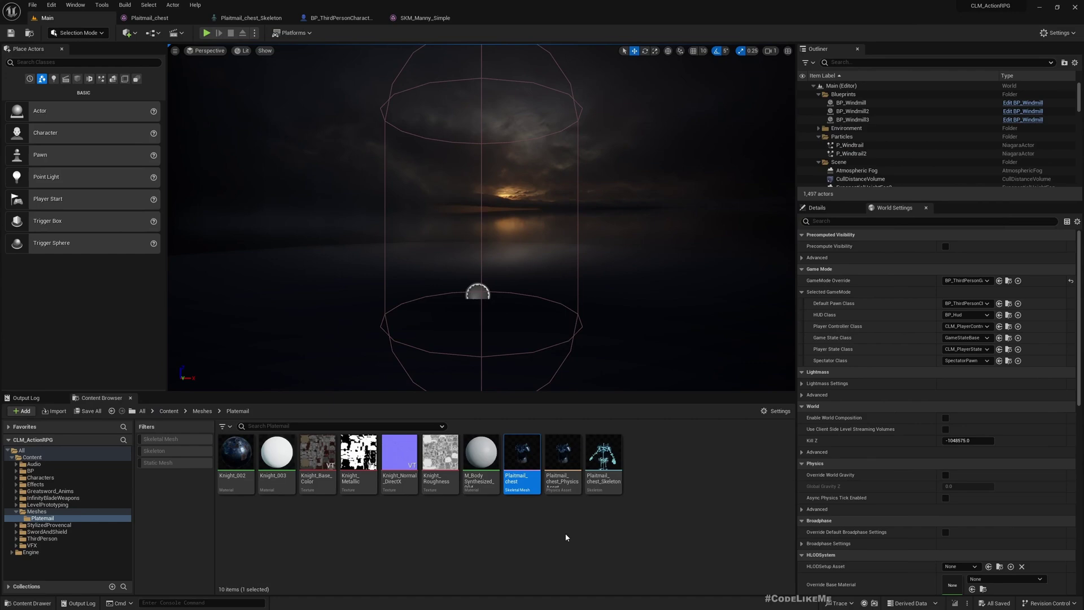
- Play full screen, then dash, walk and run to watch the blue chest follow the mannequin
{"action": "key", "text": "alt+p"}
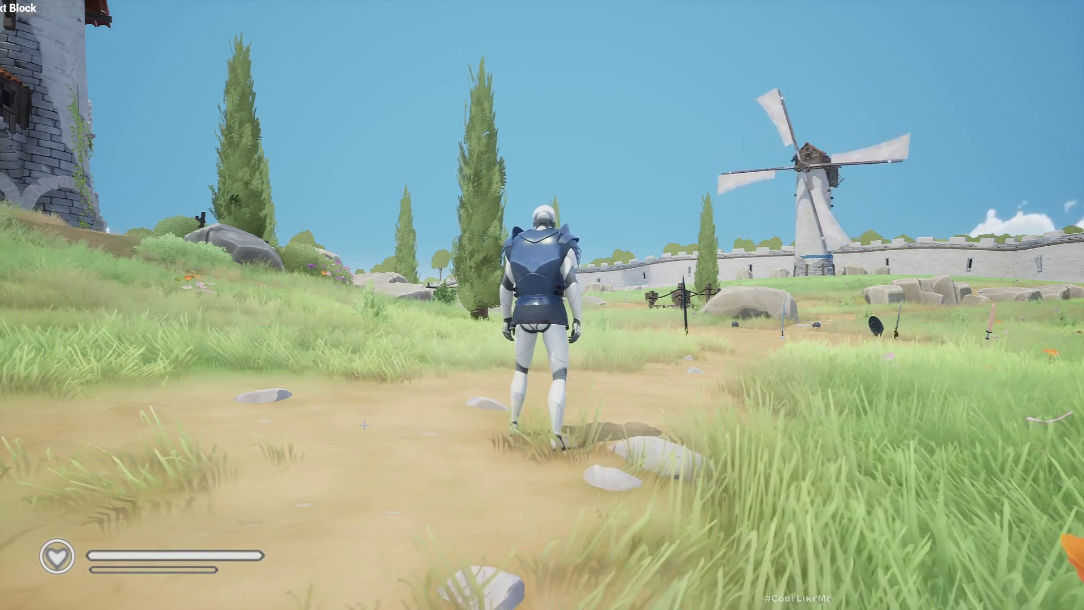
{"action": "left_click", "coordinate": [364, 425]}
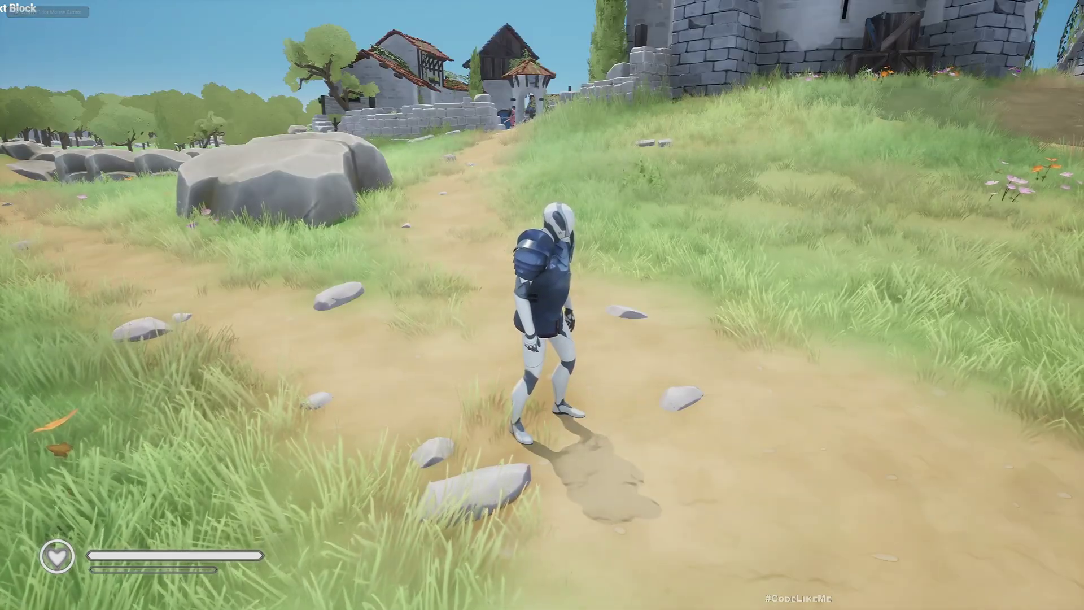
{"action": "key", "text": "space"}
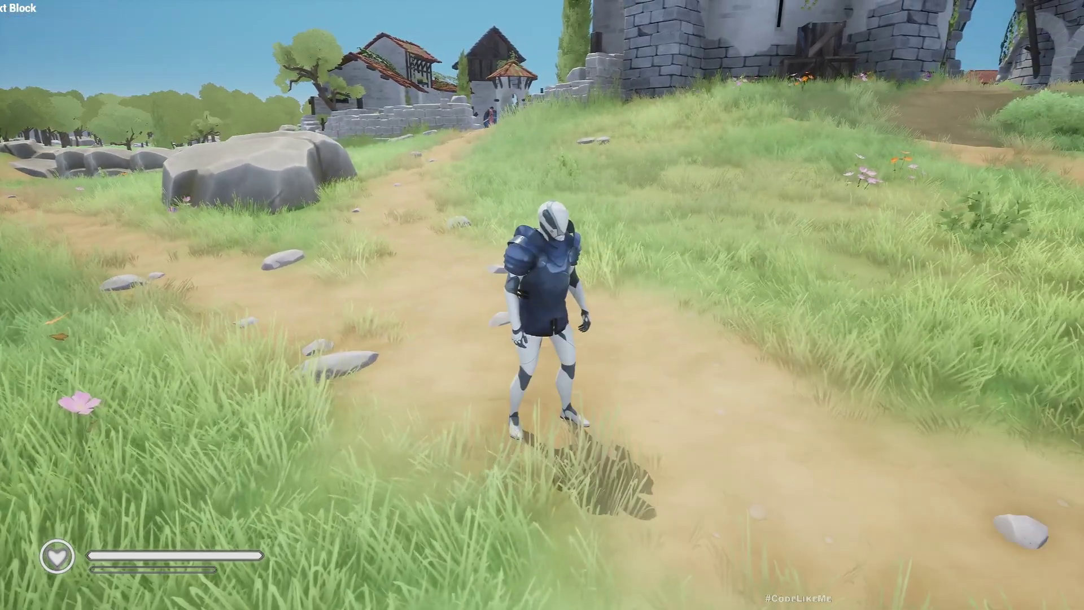
{"action": "key", "text": "w"}
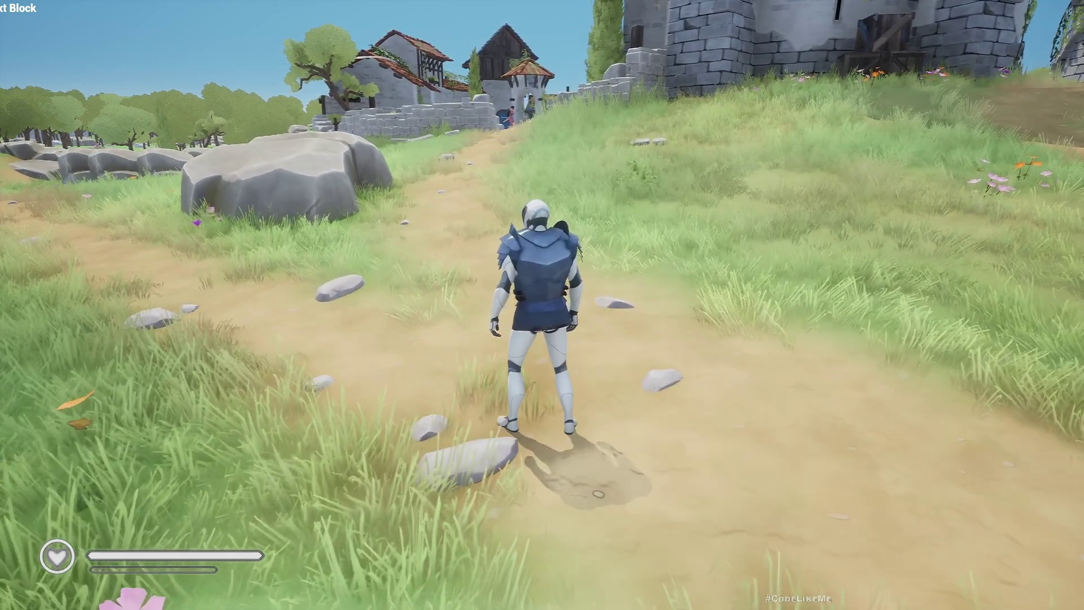
{"action": "key", "text": "s"}
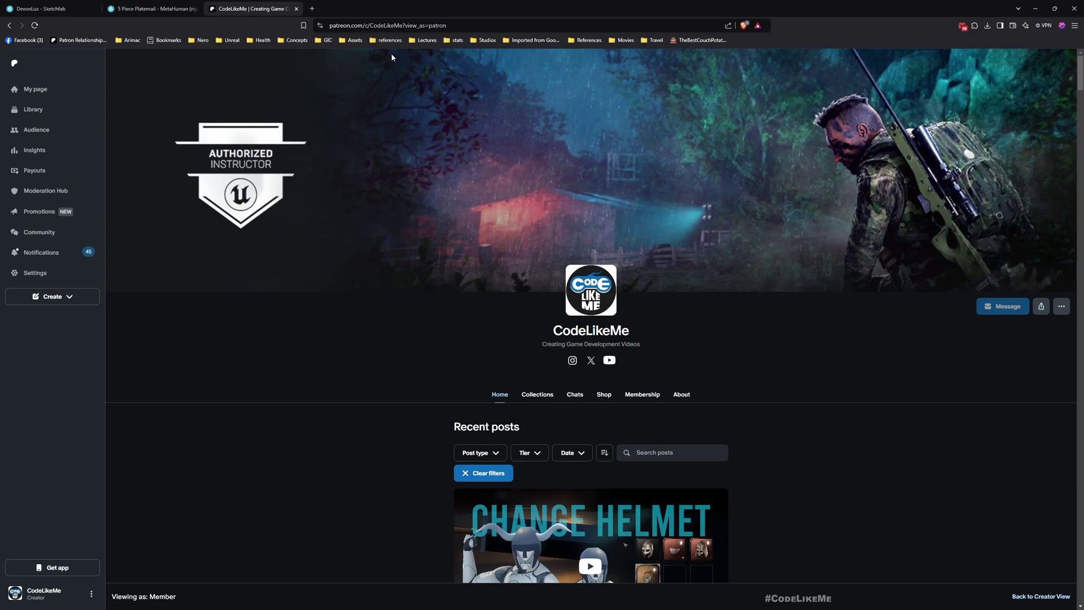
{"action": "scroll", "coordinate": [439, 144], "scroll_direction": "down", "scroll_amount": 10}
{"action": "scroll", "coordinate": [371, 224], "scroll_direction": "down", "scroll_amount": 15}
{"action": "scroll", "coordinate": [371, 224], "scroll_direction": "down", "scroll_amount": 15}
{"action": "scroll", "coordinate": [371, 225], "scroll_direction": "down", "scroll_amount": 14}
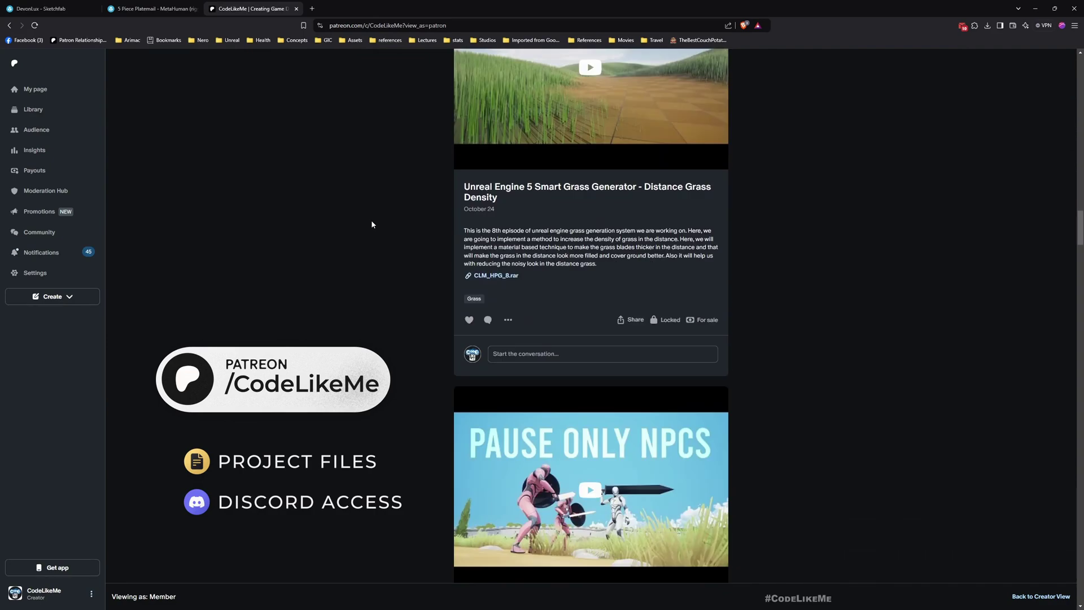
{"action": "scroll", "coordinate": [372, 224], "scroll_direction": "down", "scroll_amount": 10}
{"action": "scroll", "coordinate": [372, 224], "scroll_direction": "down", "scroll_amount": 15}
{"action": "scroll", "coordinate": [376, 219], "scroll_direction": "down", "scroll_amount": 10}
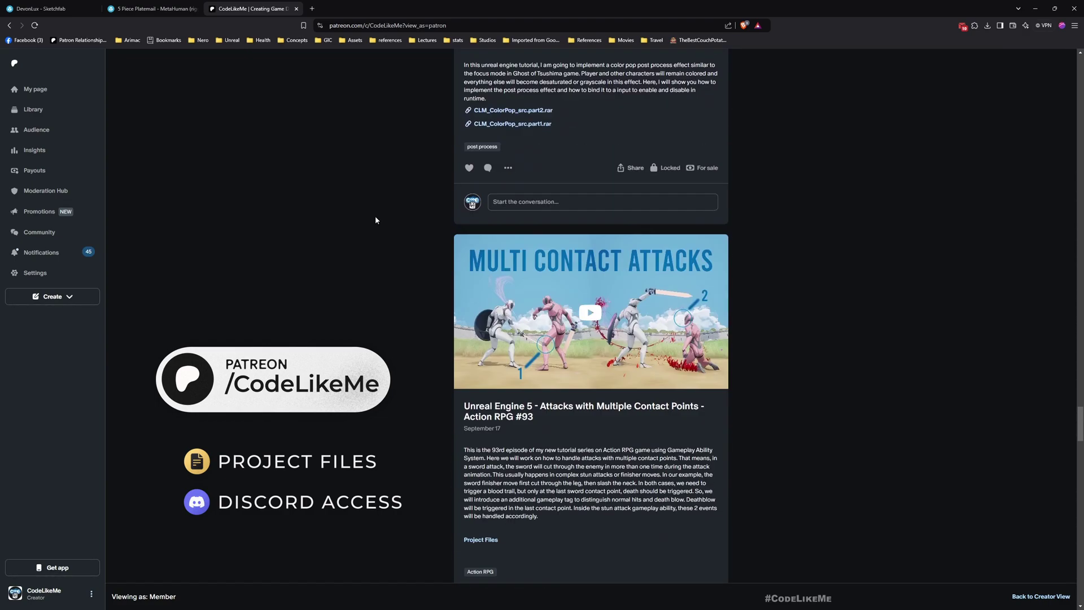
{"action": "scroll", "coordinate": [375, 220], "scroll_direction": "down", "scroll_amount": 10}
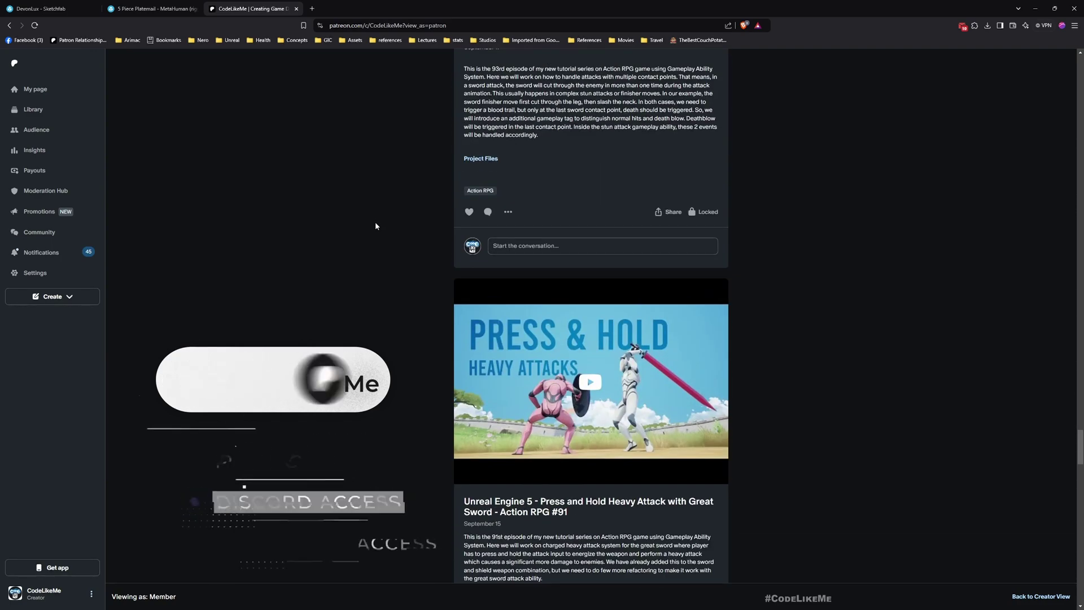
{"action": "scroll", "coordinate": [375, 223], "scroll_direction": "down", "scroll_amount": 8}
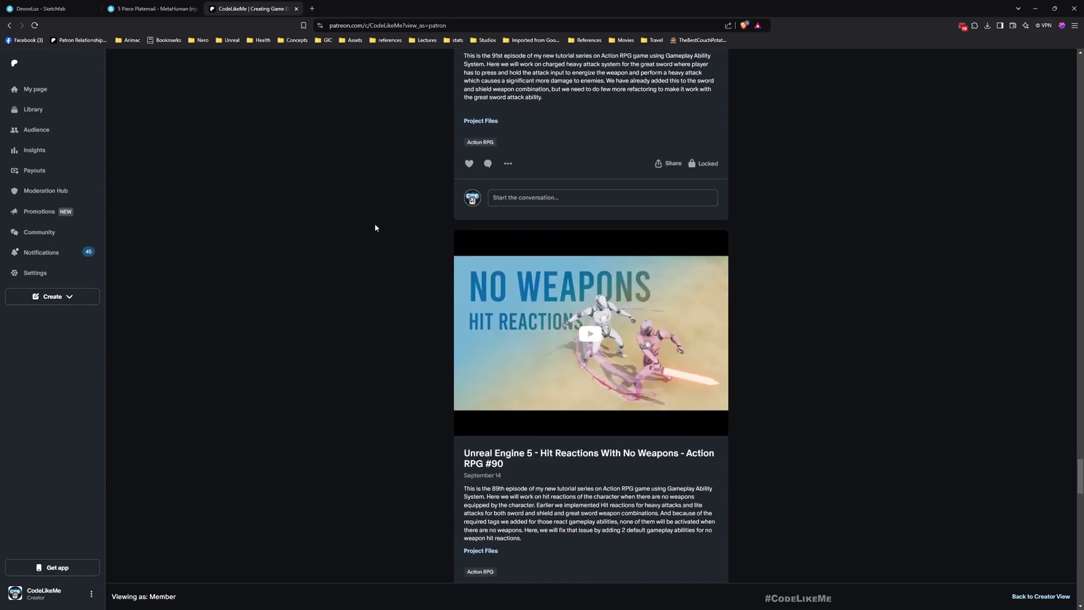
{"action": "scroll", "coordinate": [375, 227], "scroll_direction": "down", "scroll_amount": 4}
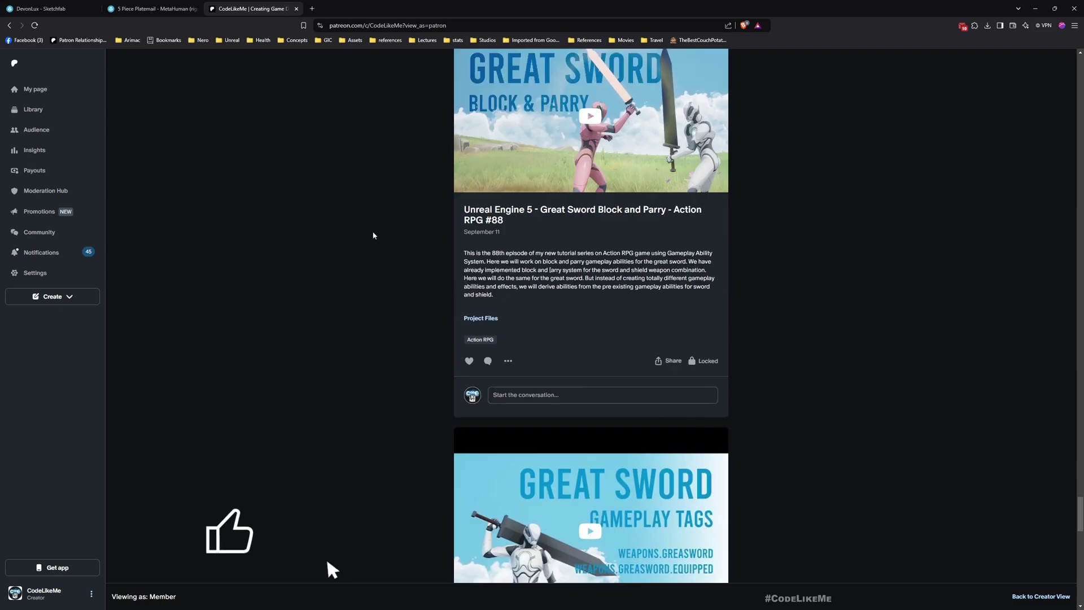
{"action": "scroll", "coordinate": [372, 235], "scroll_direction": "down", "scroll_amount": 10}
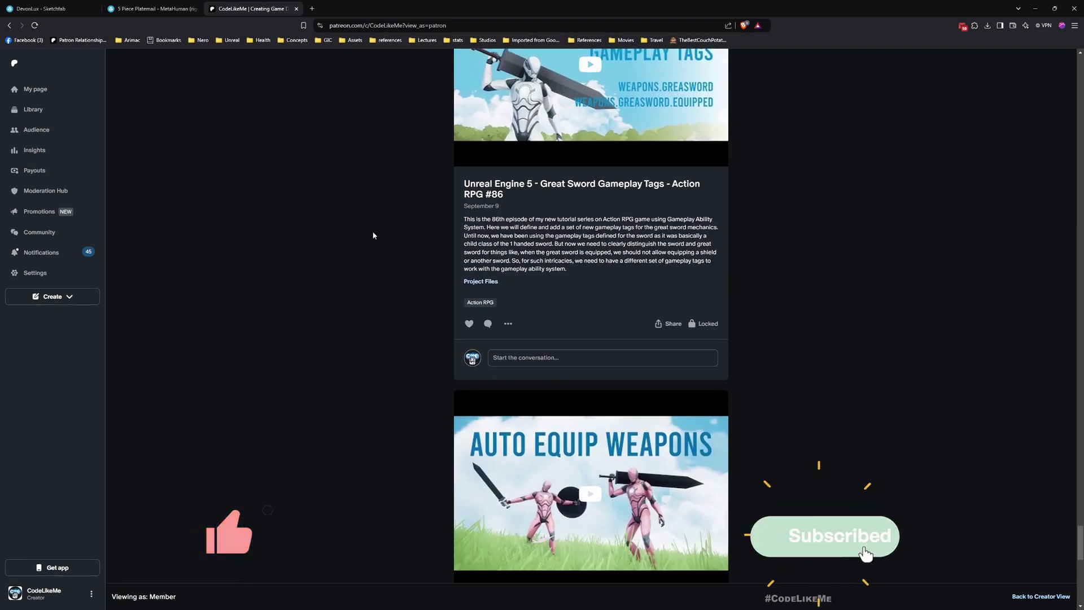
{"action": "scroll", "coordinate": [373, 235], "scroll_direction": "down", "scroll_amount": 8}
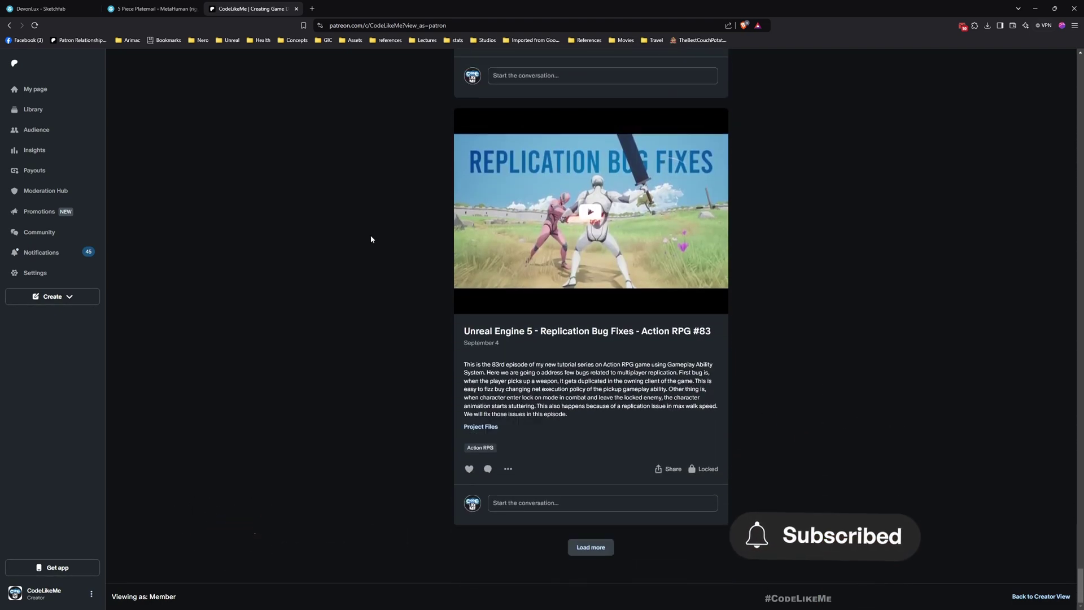